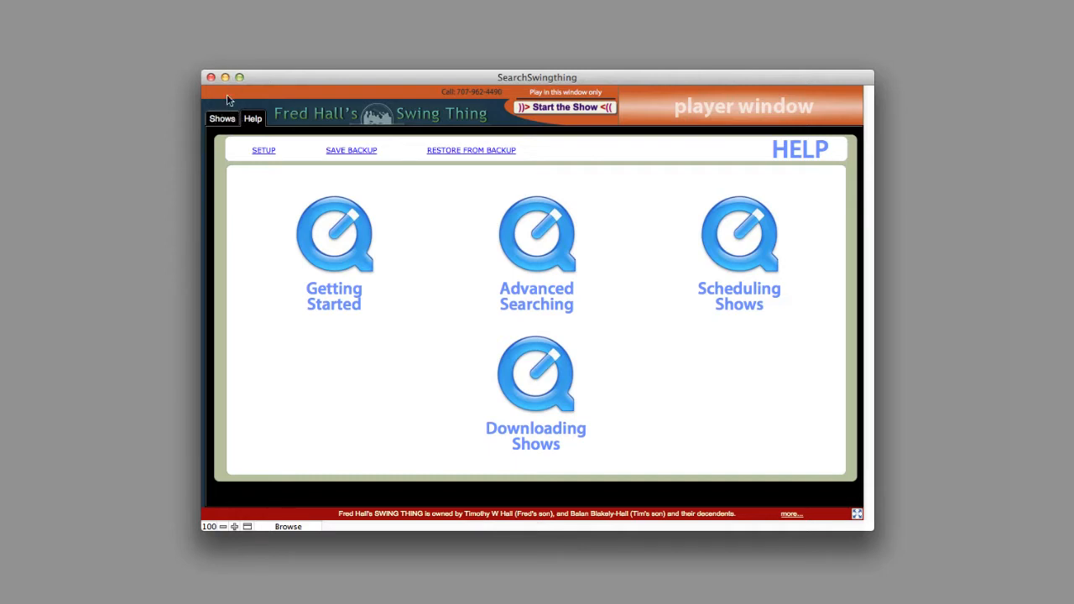
- Run an advanced find on the show playlists for shows whose Available for Broadcast value is No
click(223, 120)
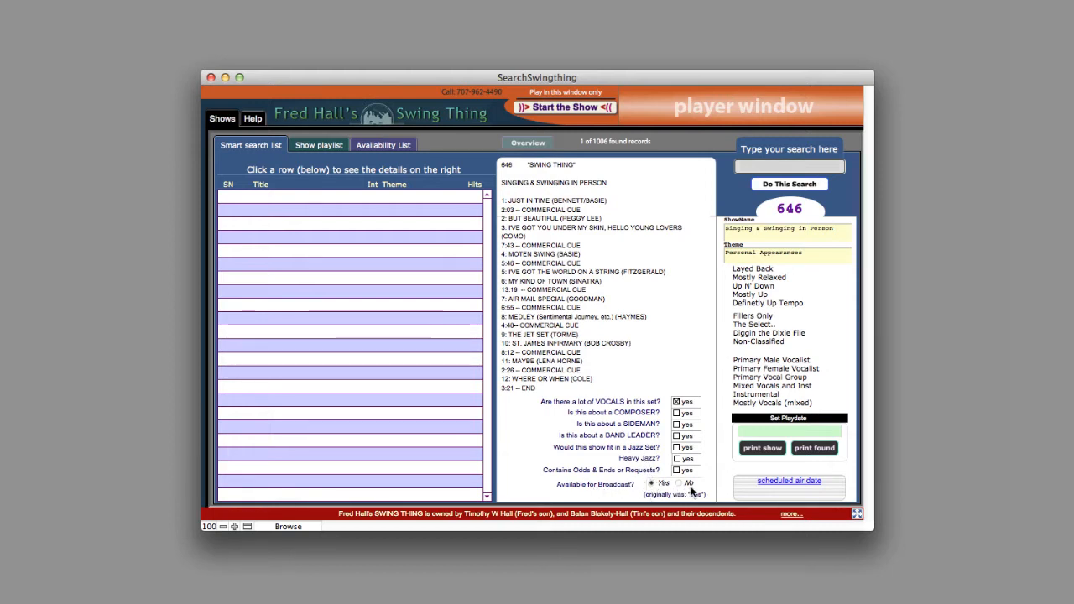
mouse_move(691, 490)
click(319, 147)
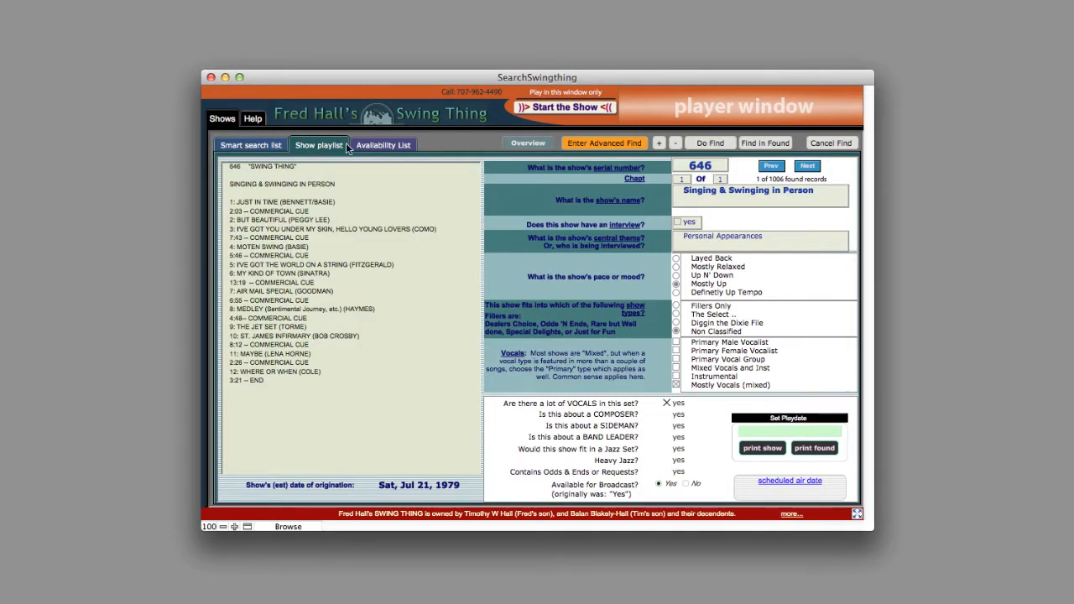
click(600, 143)
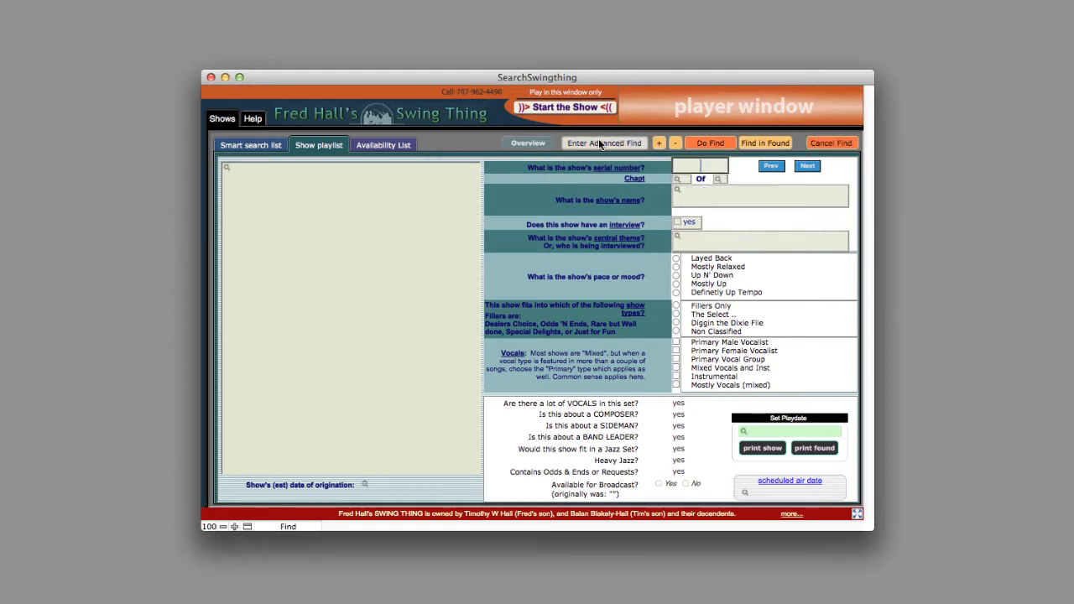
click(688, 486)
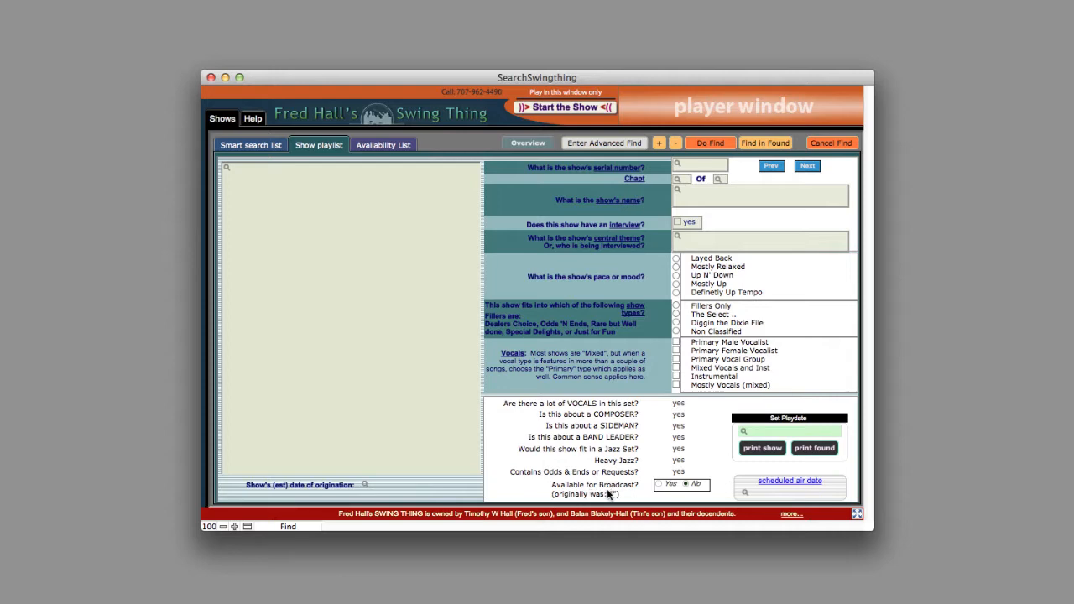
click(710, 144)
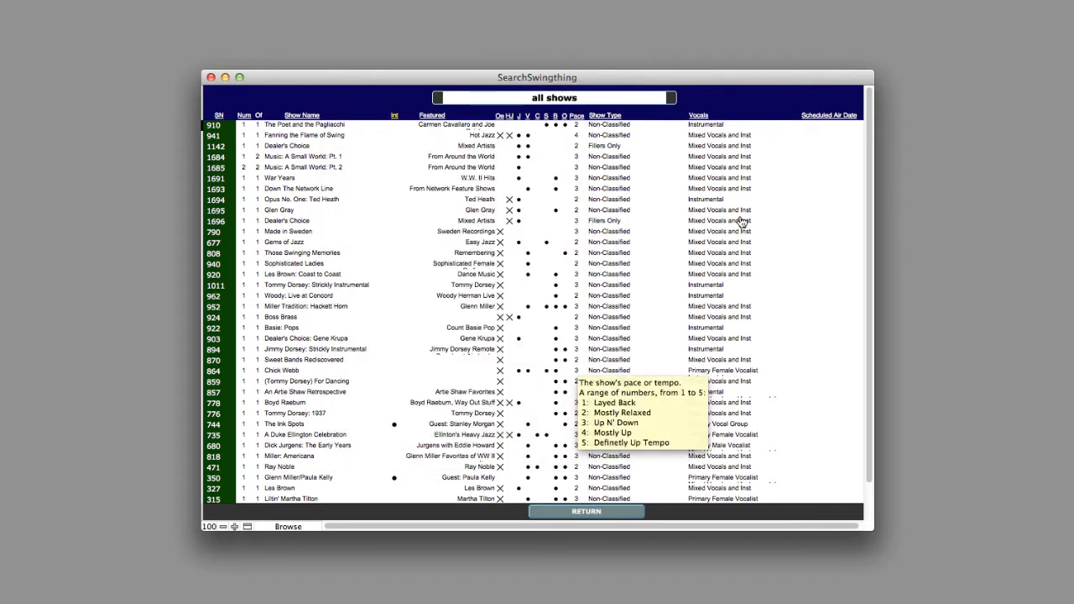
- Look through the full list of found shows and return to the show playlist
scroll(789, 445, down, 3)
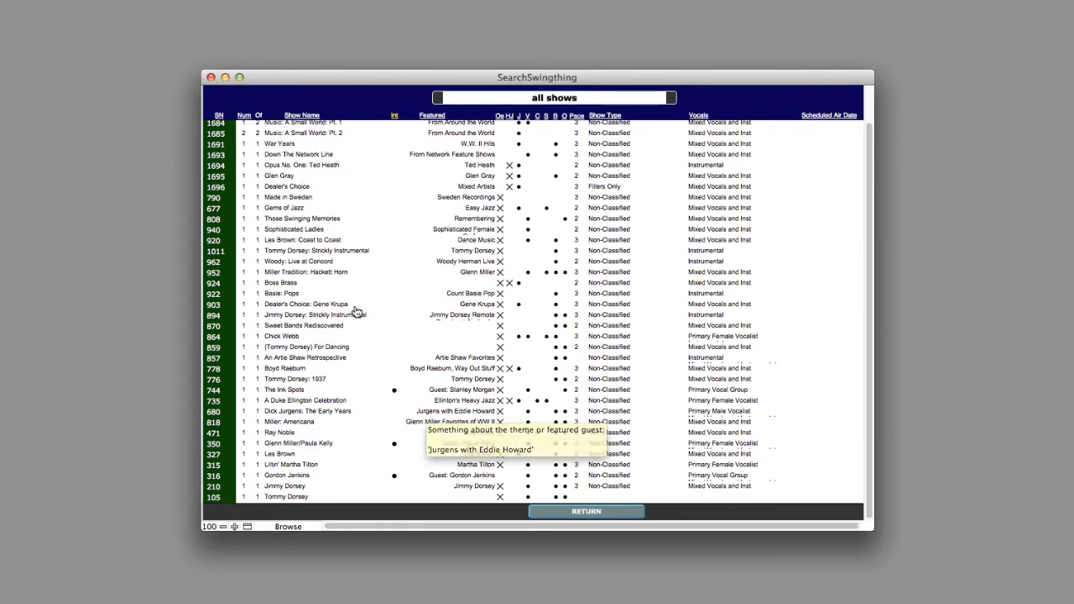
mouse_move(357, 312)
scroll(356, 312, up, 3)
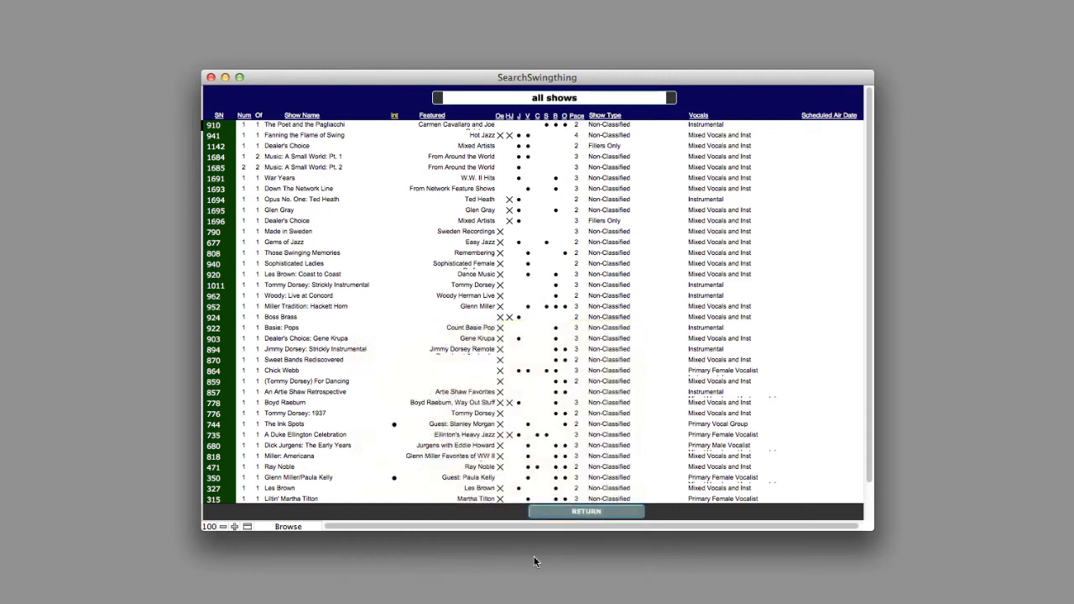
click(585, 511)
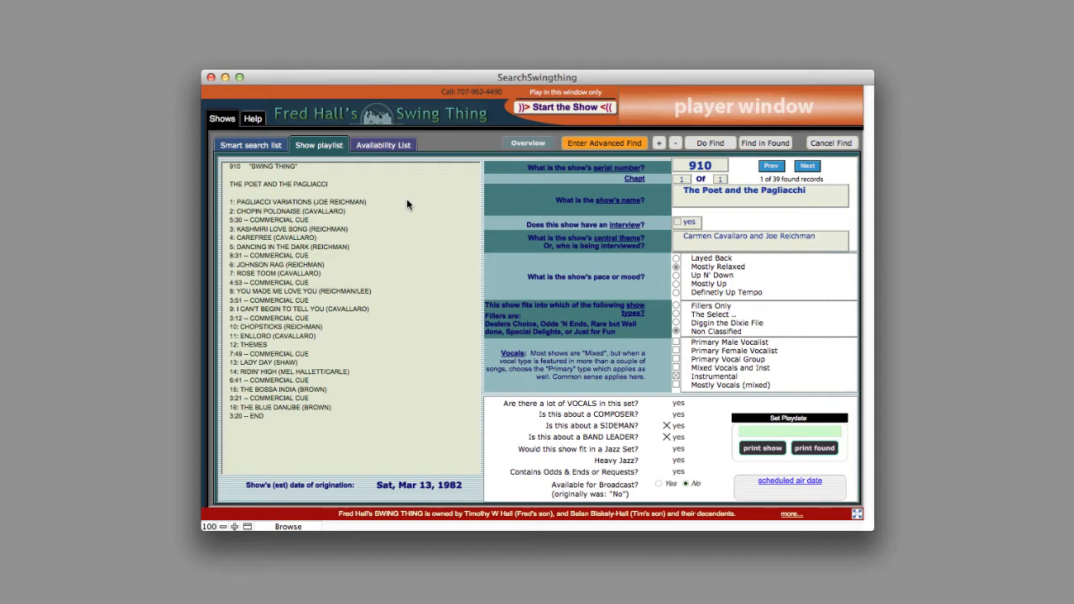
- In the availability list, limit the displayed shows to those that are currently available
click(383, 146)
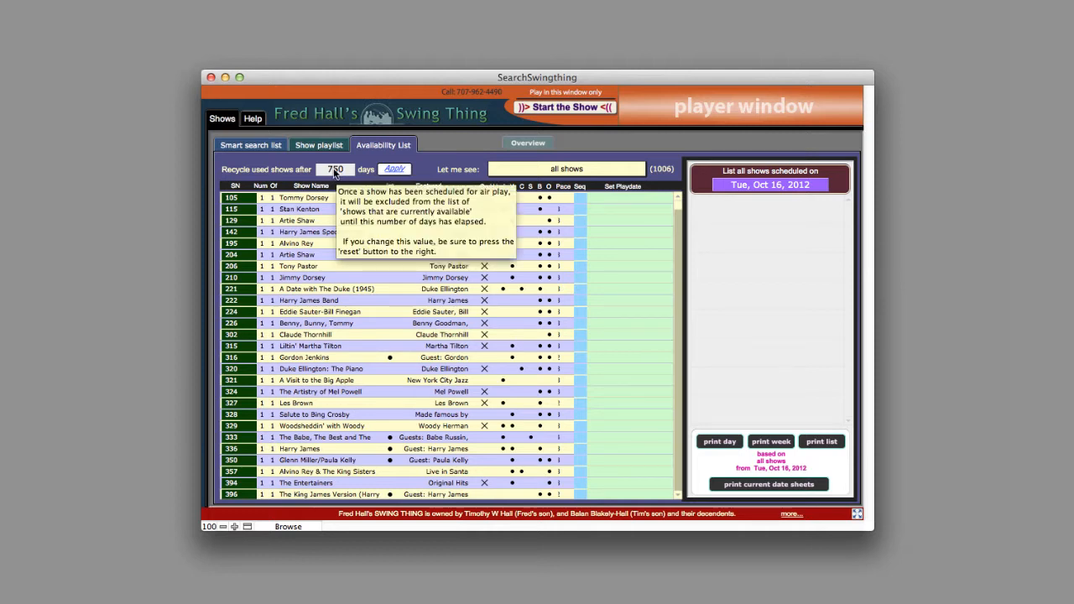
click(334, 169)
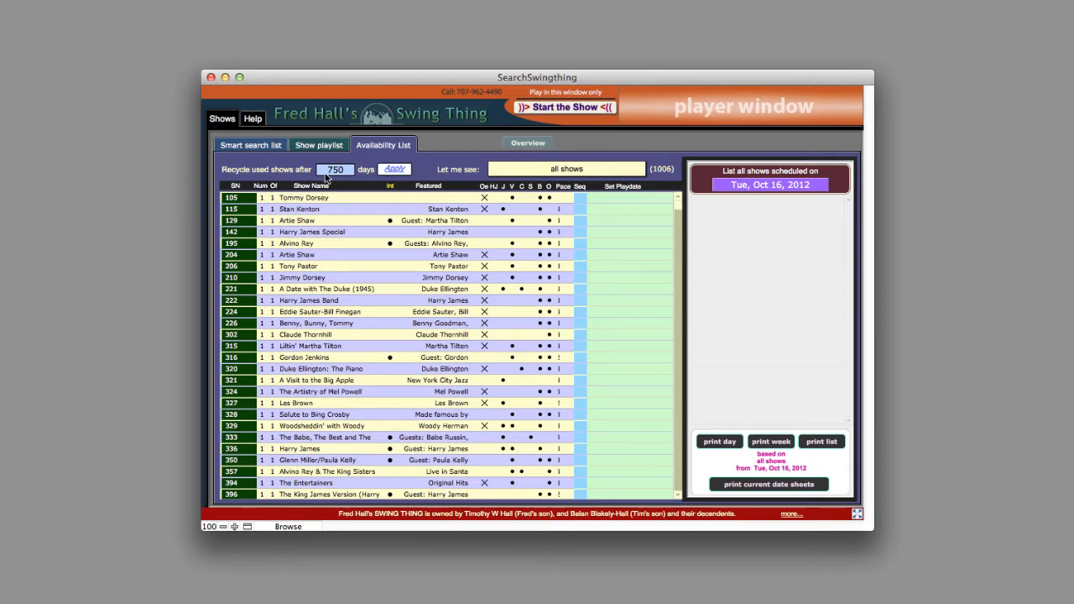
mouse_move(340, 178)
mouse_move(564, 169)
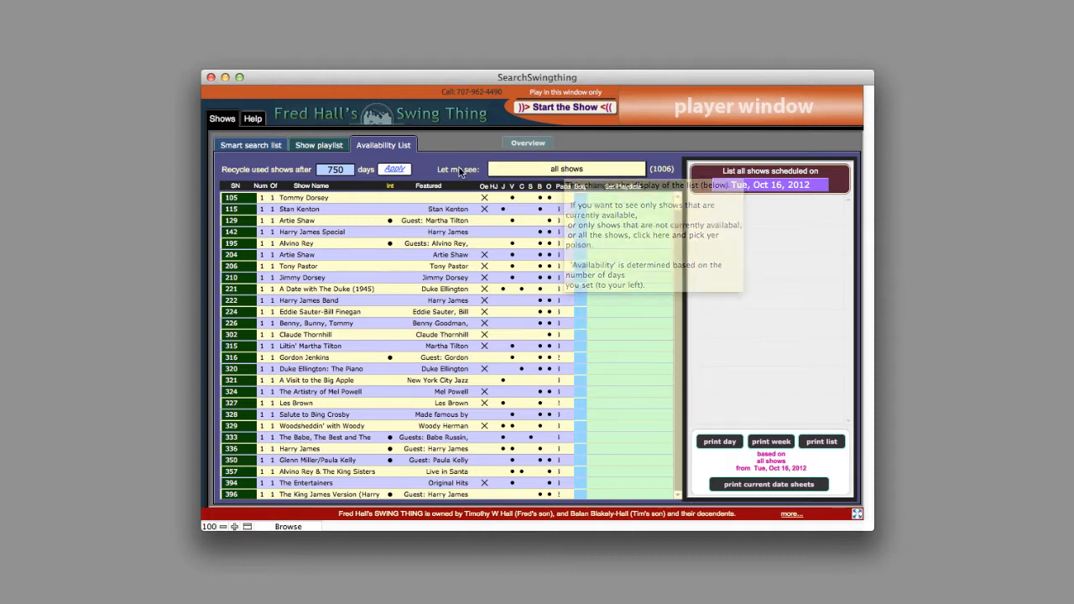
click(549, 169)
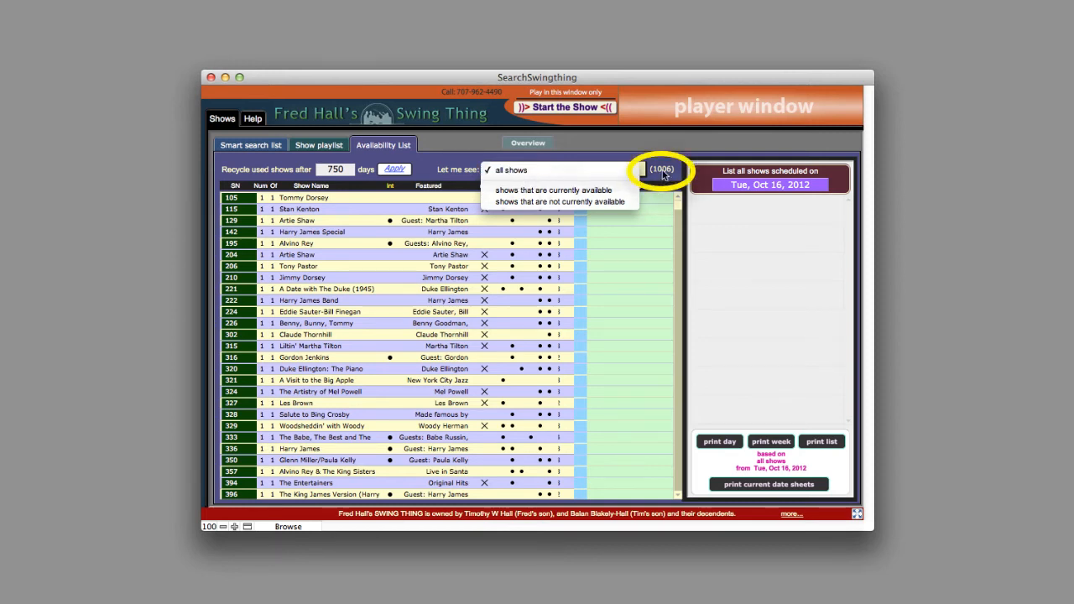
click(543, 191)
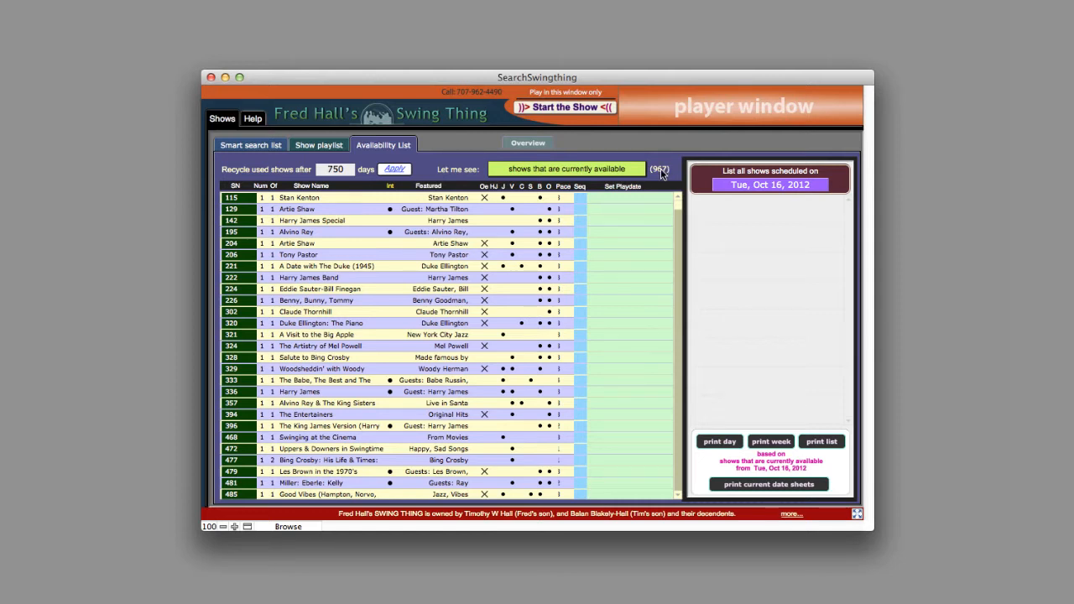
- Revisit the show playlist, display all shows in the availability list, and restore the filter for currently available shows
click(333, 144)
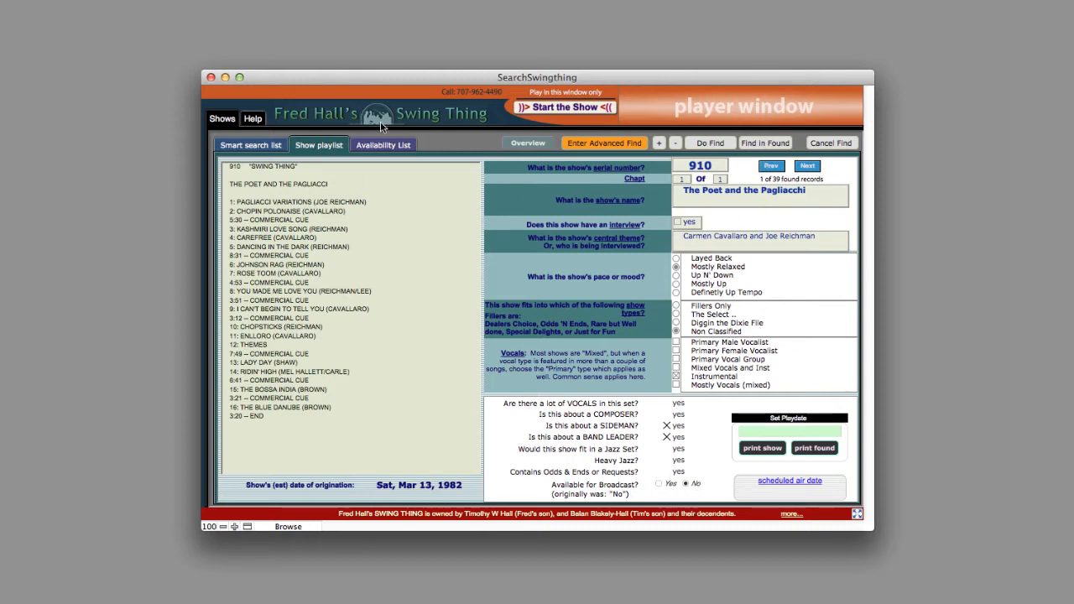
click(402, 148)
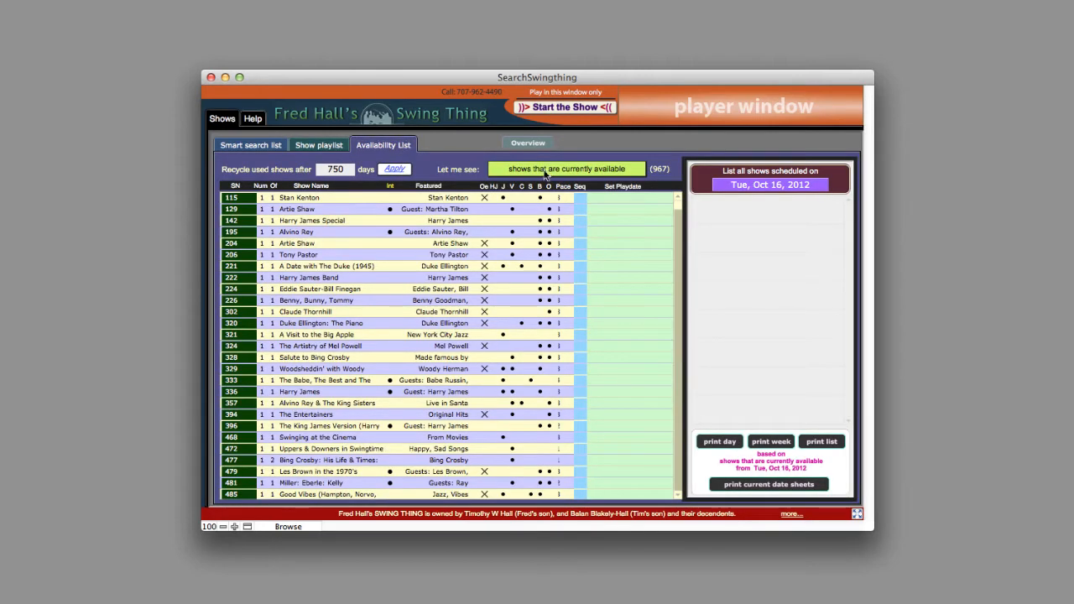
click(605, 170)
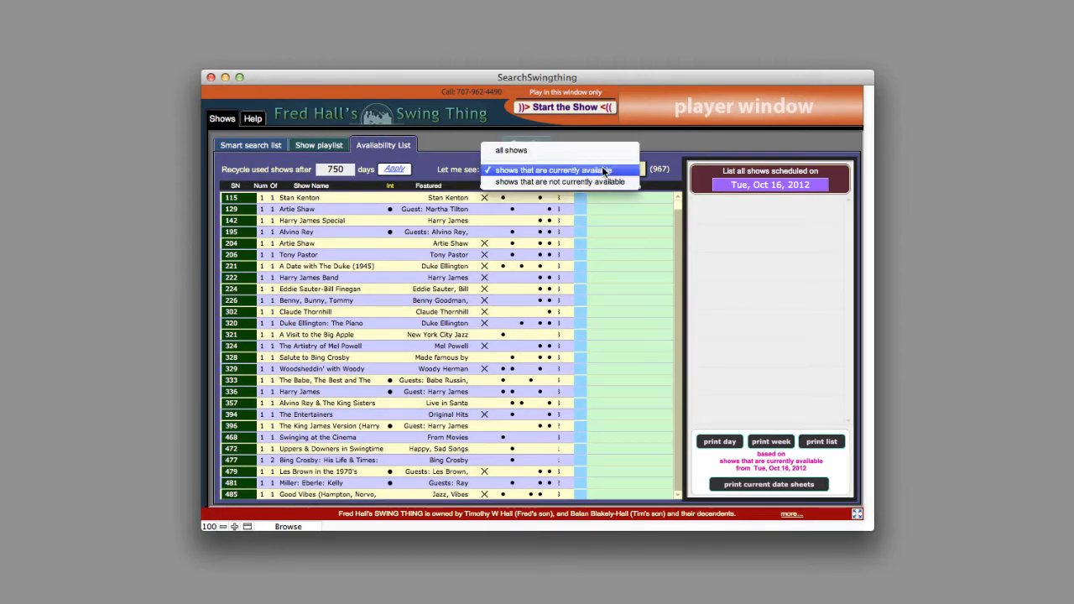
click(589, 151)
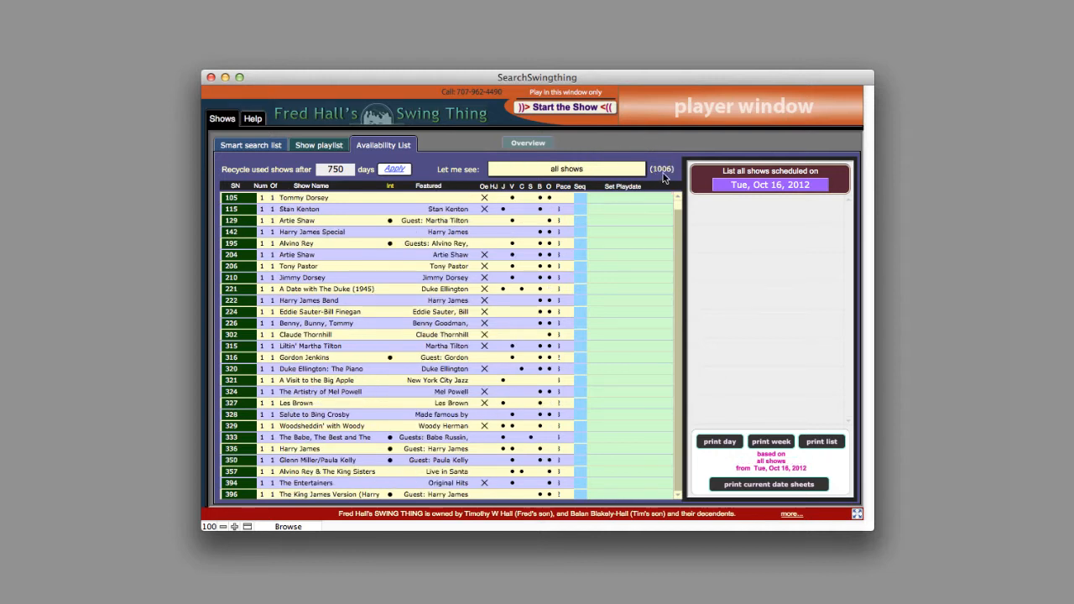
click(564, 171)
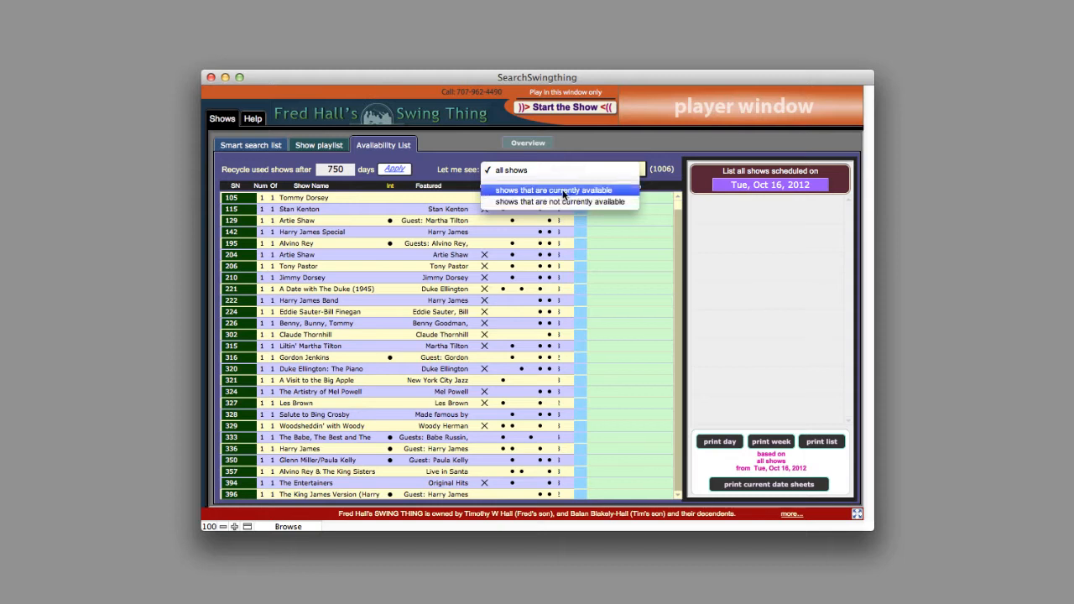
key(Escape)
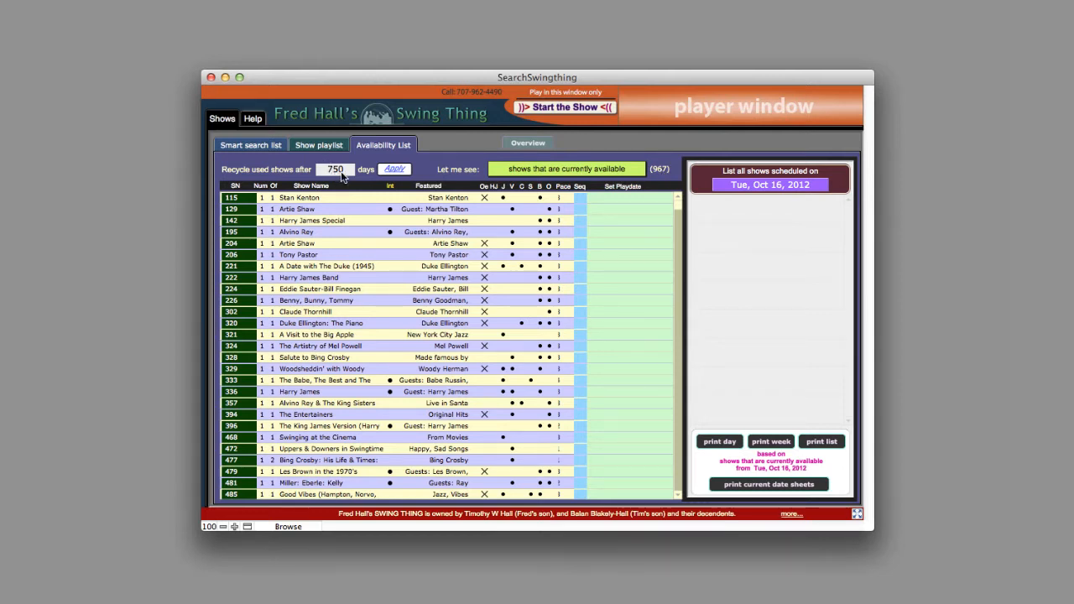
mouse_move(342, 177)
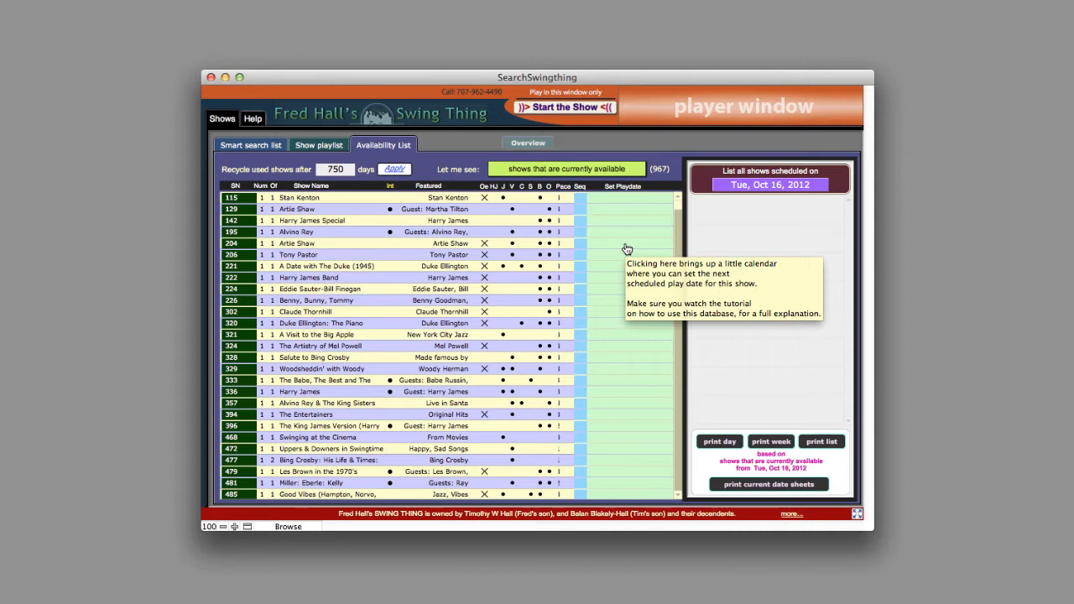
- View the shows that are not currently available and switch back to the currently available ones
click(600, 170)
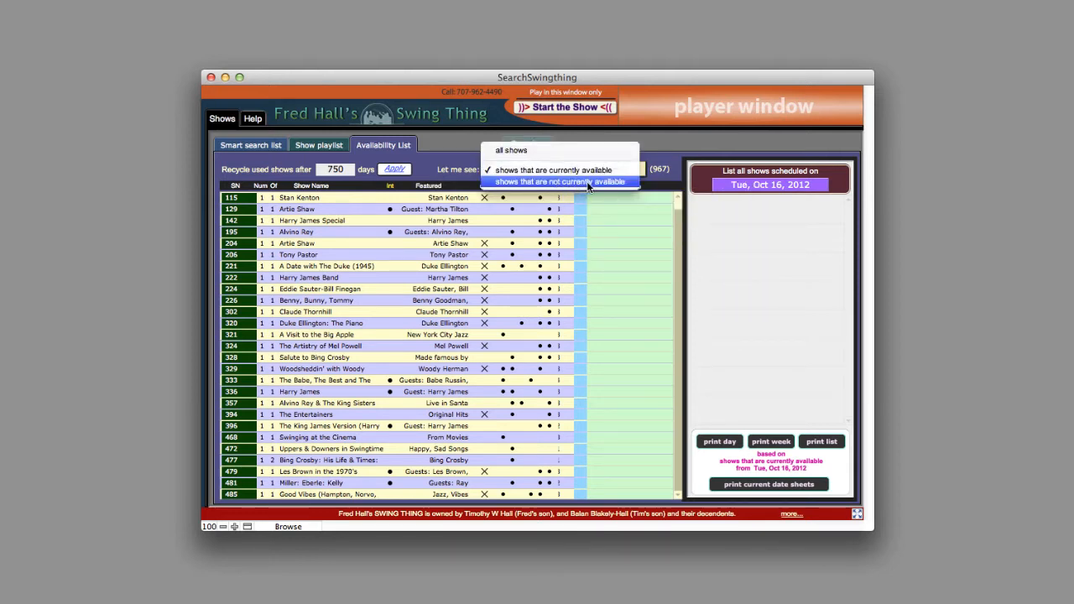
click(588, 183)
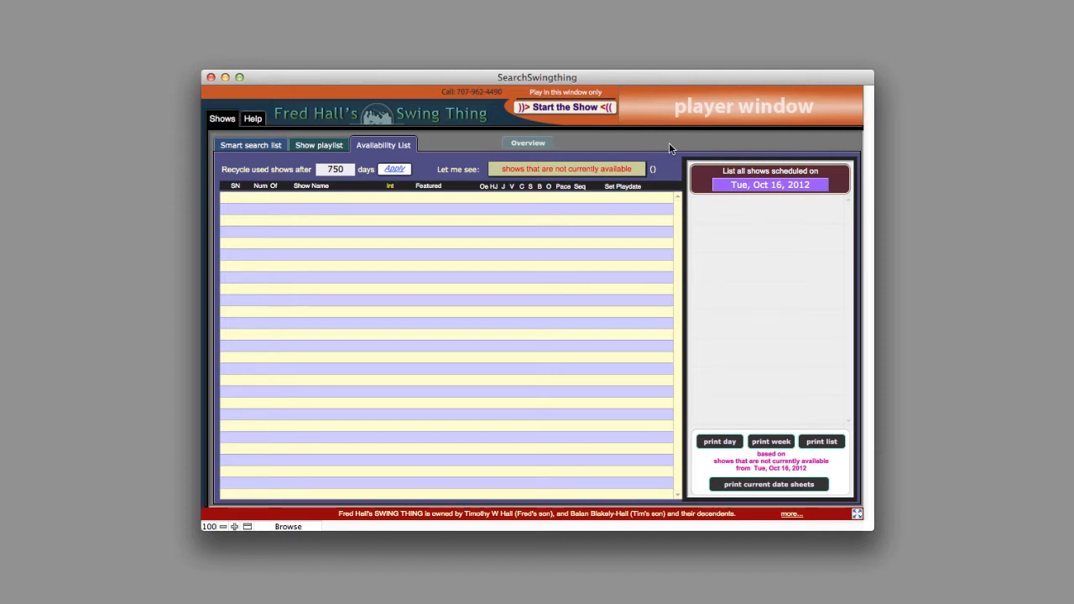
click(603, 167)
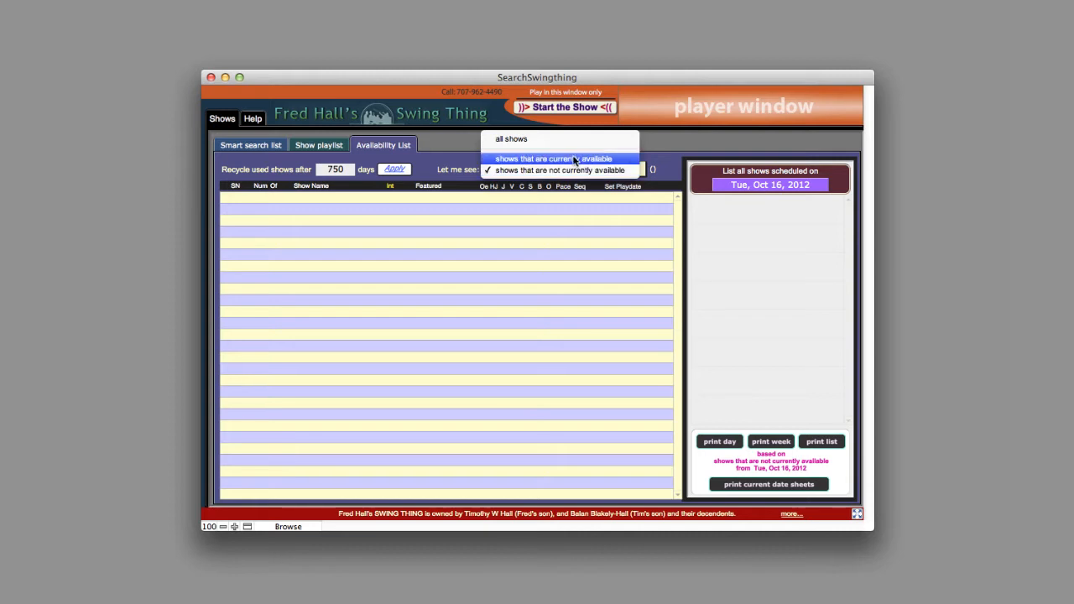
click(573, 158)
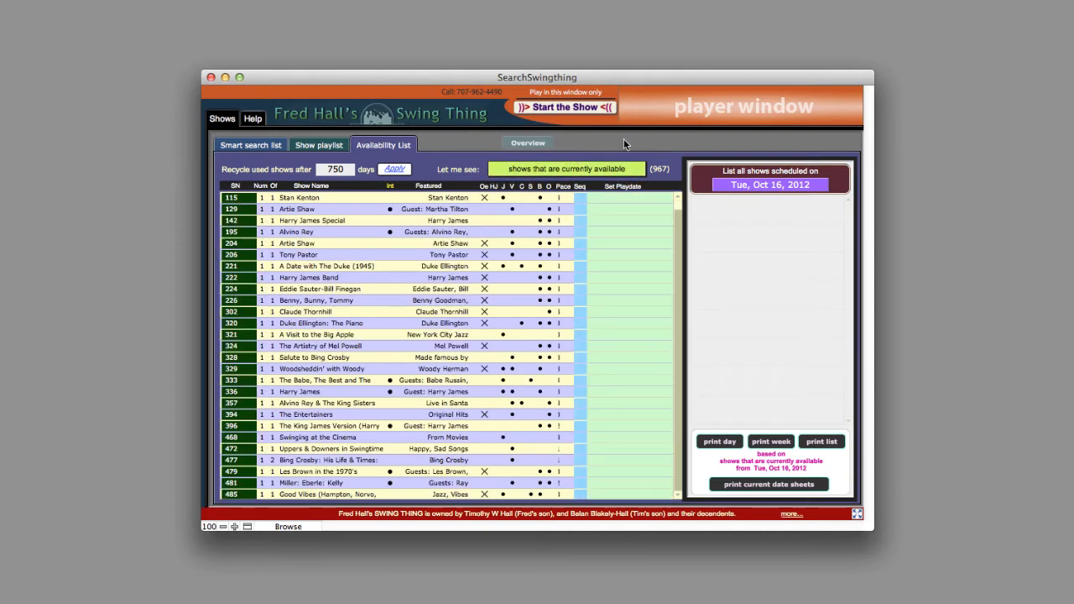
- Schedule show 195, Alvino Rey, with a playdate of Tuesday, October 9, 2012
mouse_move(579, 172)
mouse_move(579, 201)
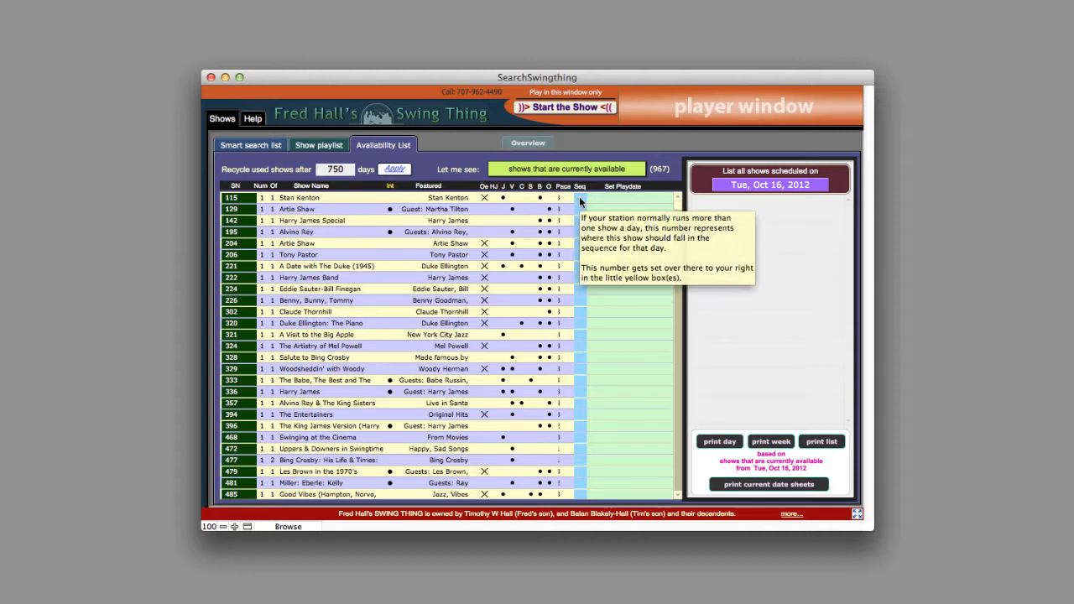
mouse_move(612, 204)
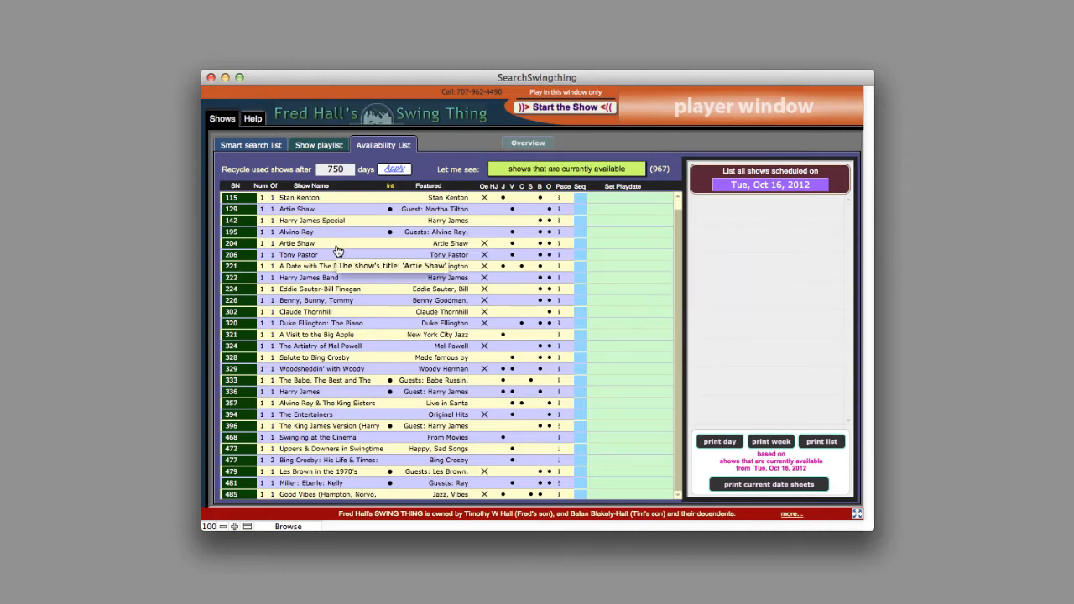
click(618, 234)
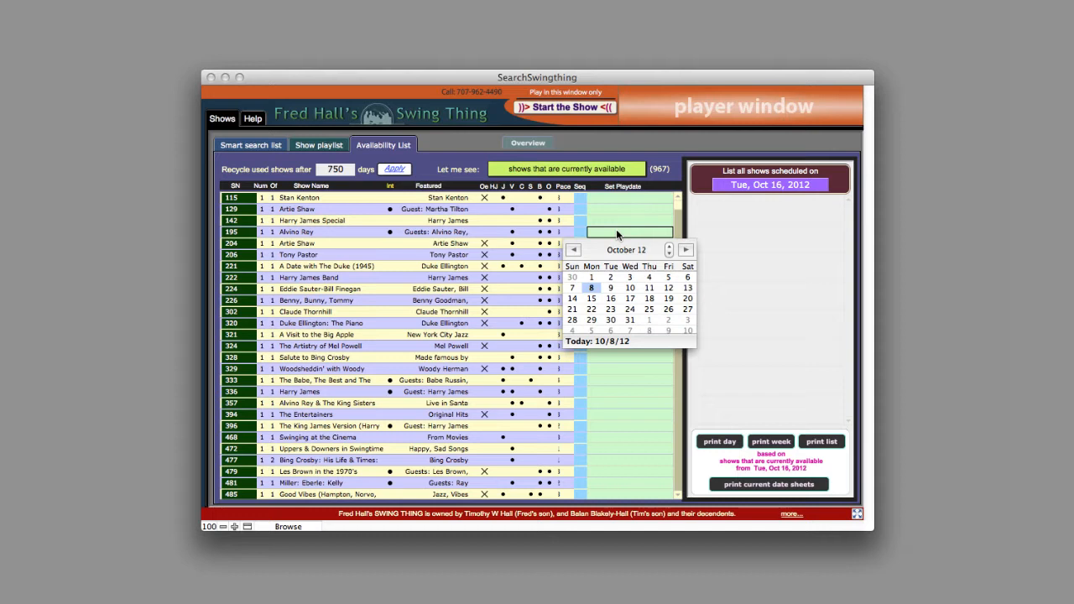
click(611, 290)
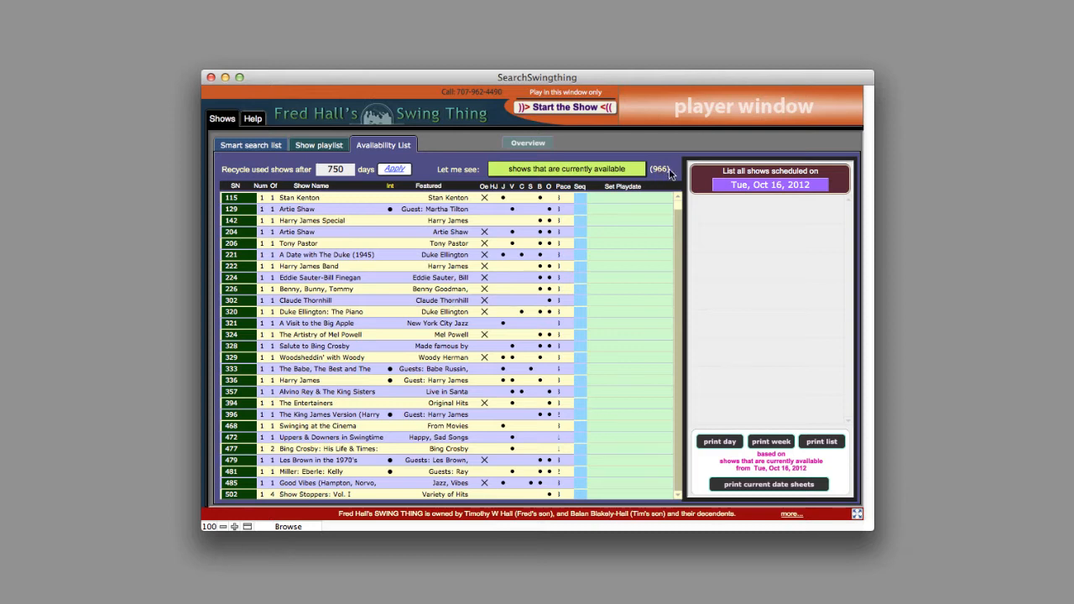
- Check the scheduled show among the shows not currently available and return the list to currently available shows
click(579, 170)
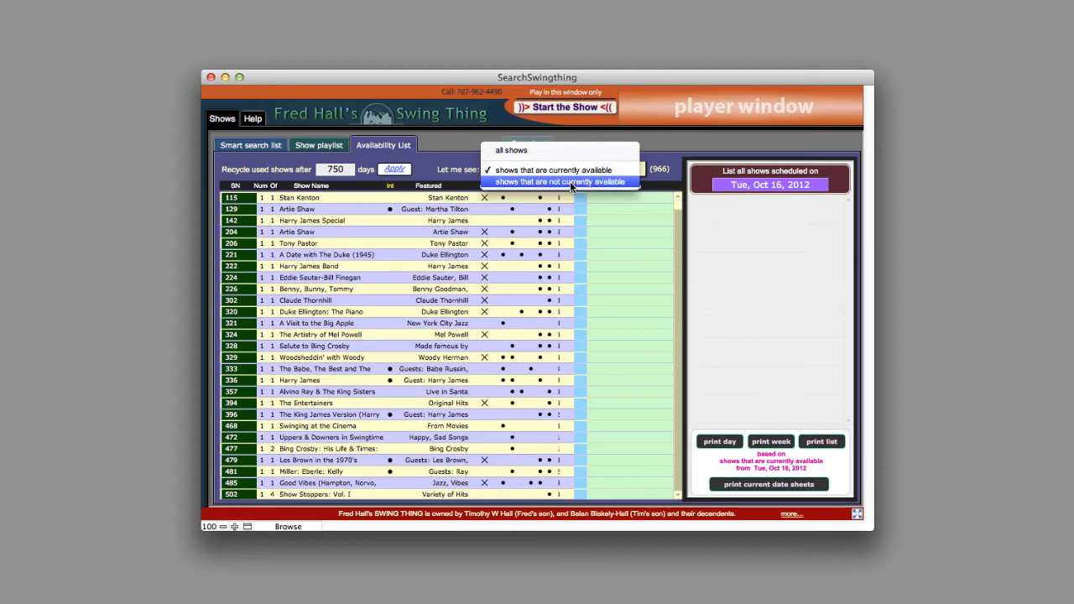
click(561, 179)
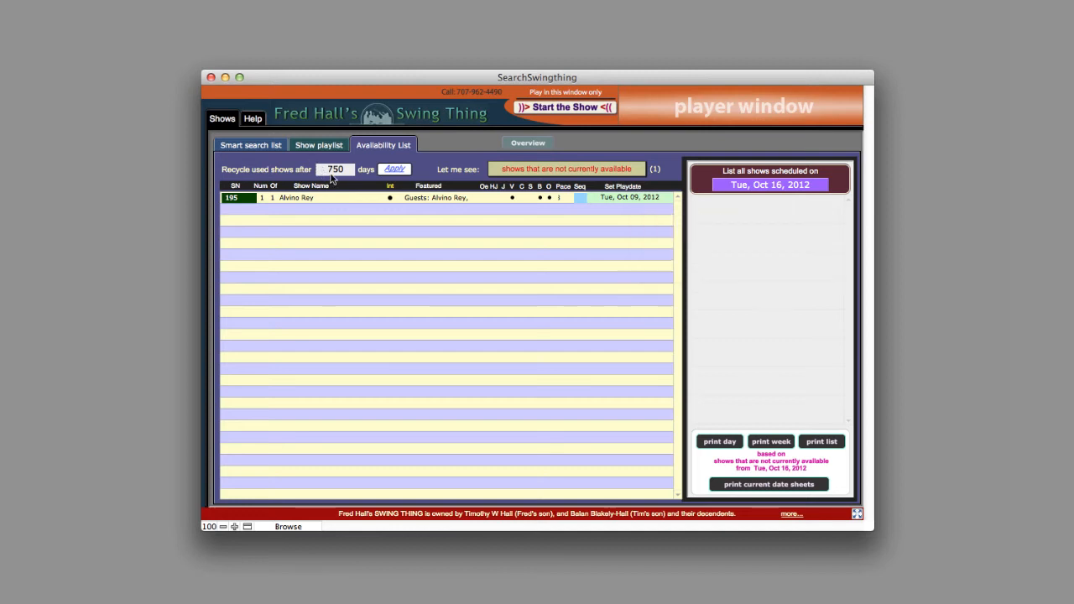
mouse_move(348, 173)
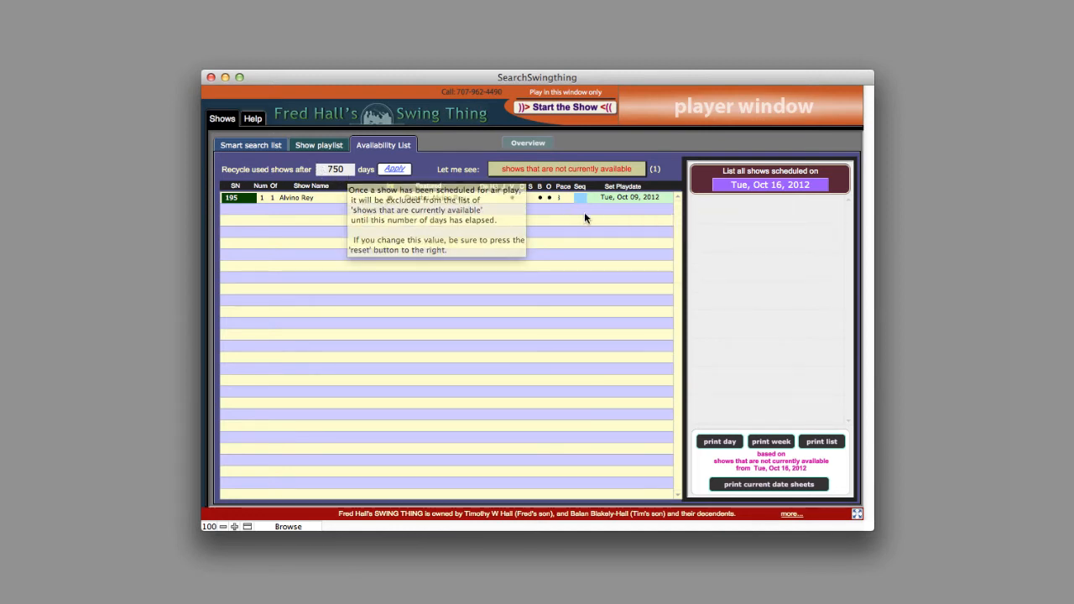
click(560, 169)
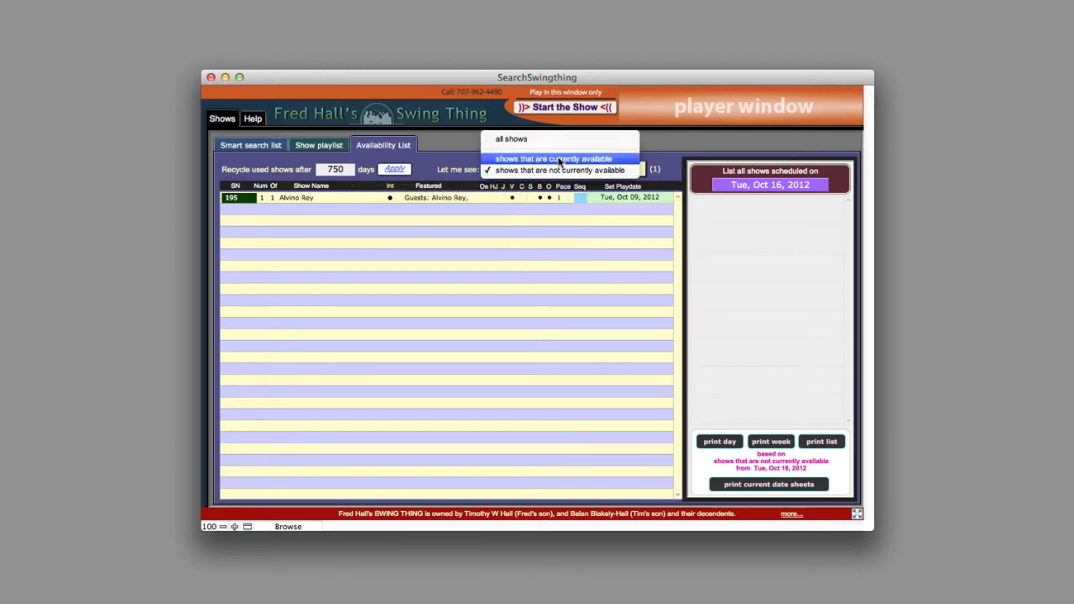
click(559, 159)
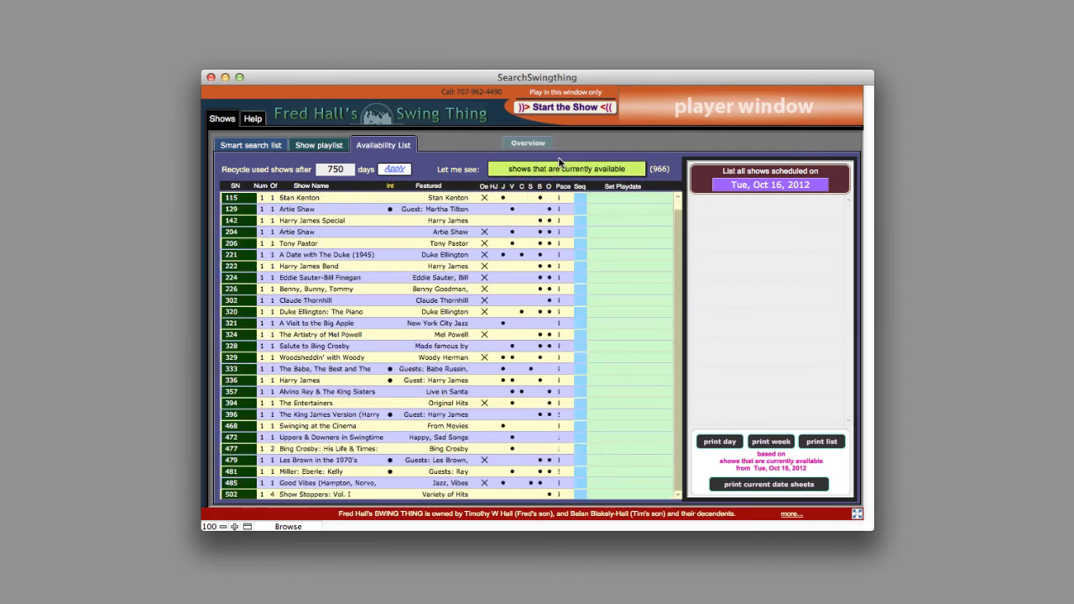
- Pick an October 2012 playdate for show 320, Duke Ellington: The Piano
click(623, 313)
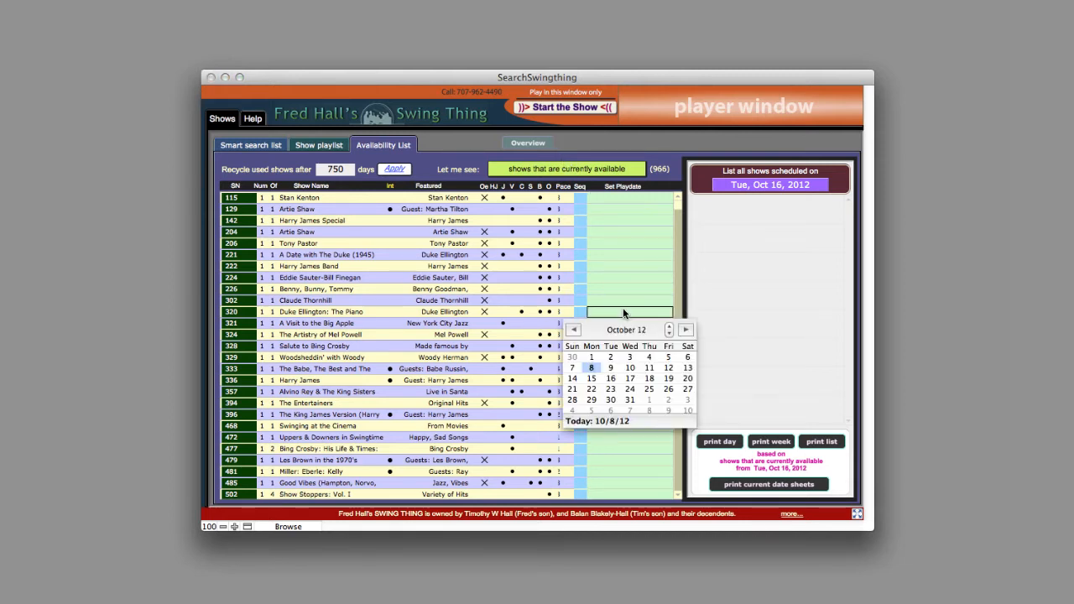
click(611, 374)
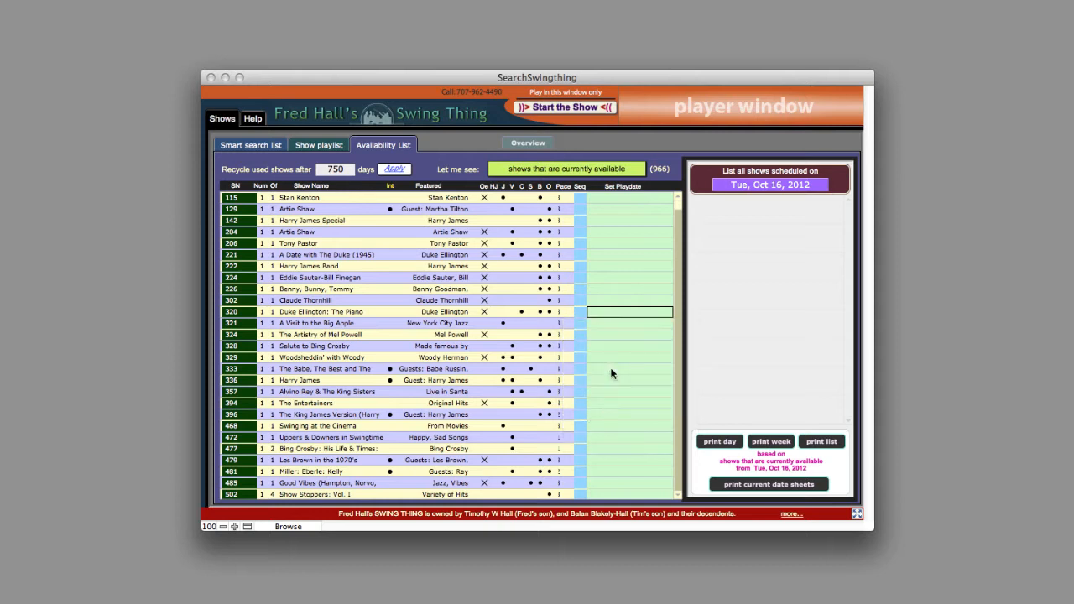
- Show the shows that are not currently available and list all shows scheduled on Tuesday, October 9, 2012
click(601, 169)
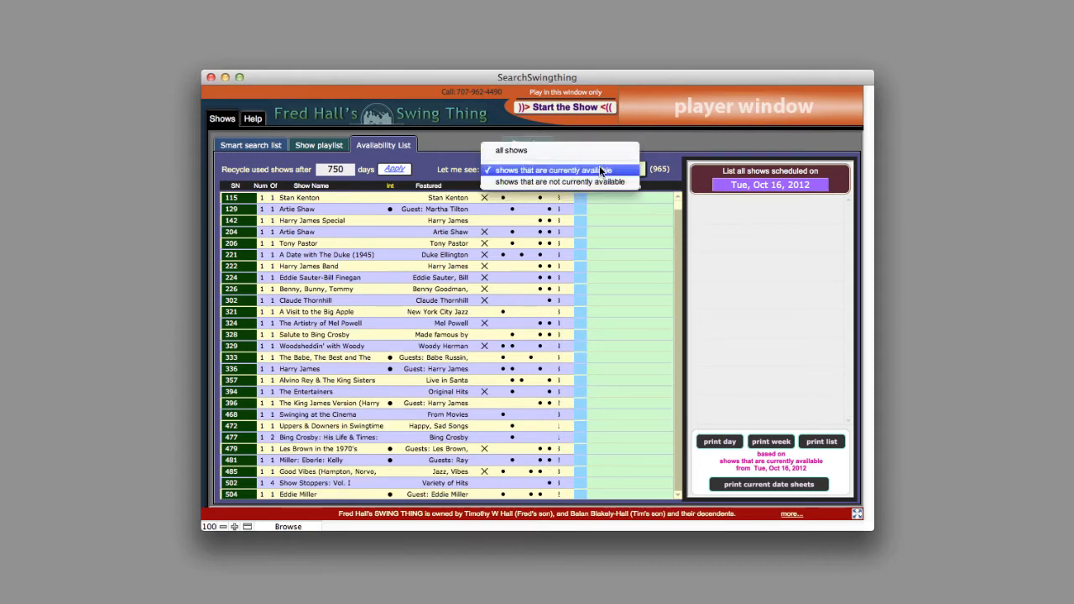
click(599, 167)
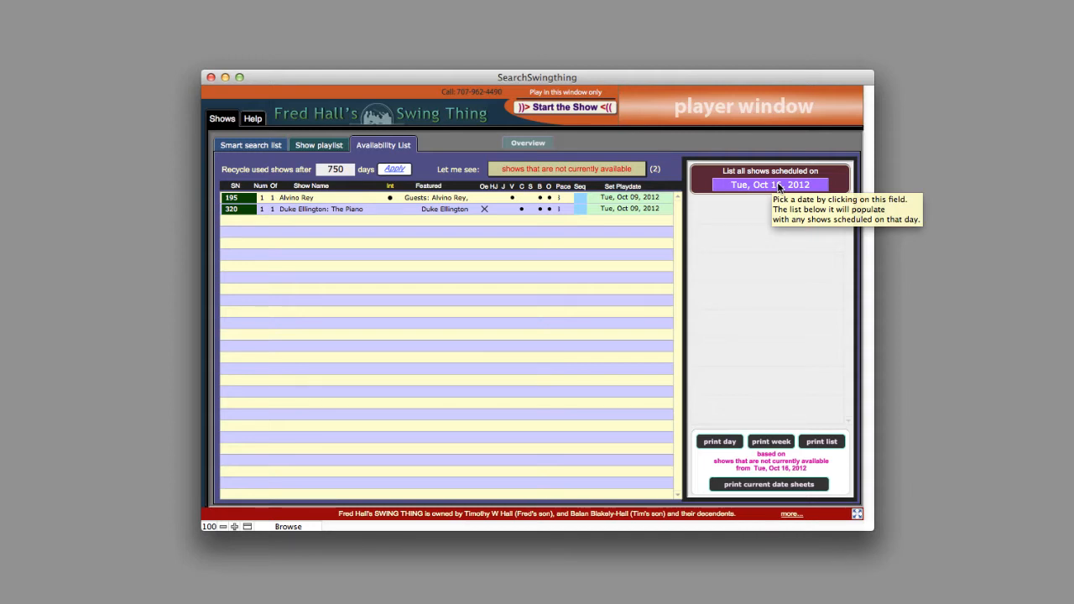
click(779, 186)
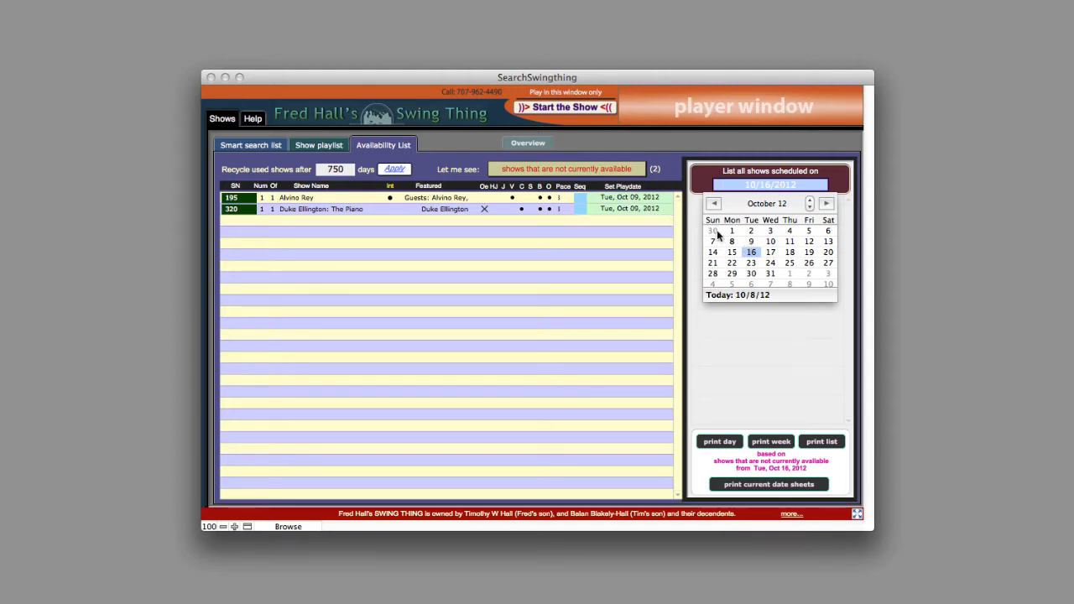
click(751, 250)
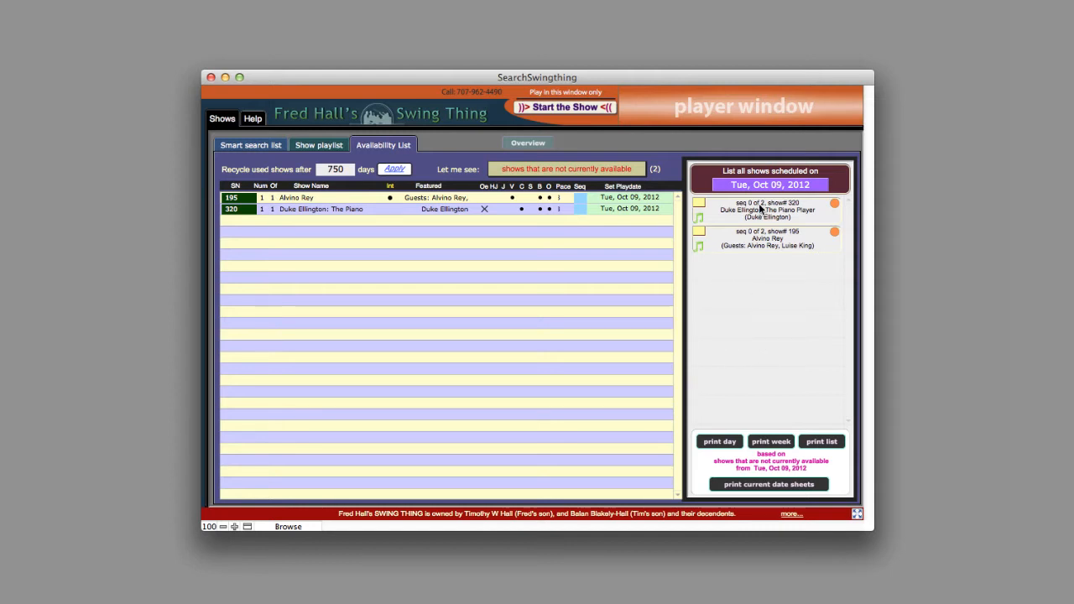
- Order the October 9, 2012 shows by giving show 195, Alvino Rey, sequence 1 and show 320, Duke Ellington: The Piano Player, sequence 2
mouse_move(761, 210)
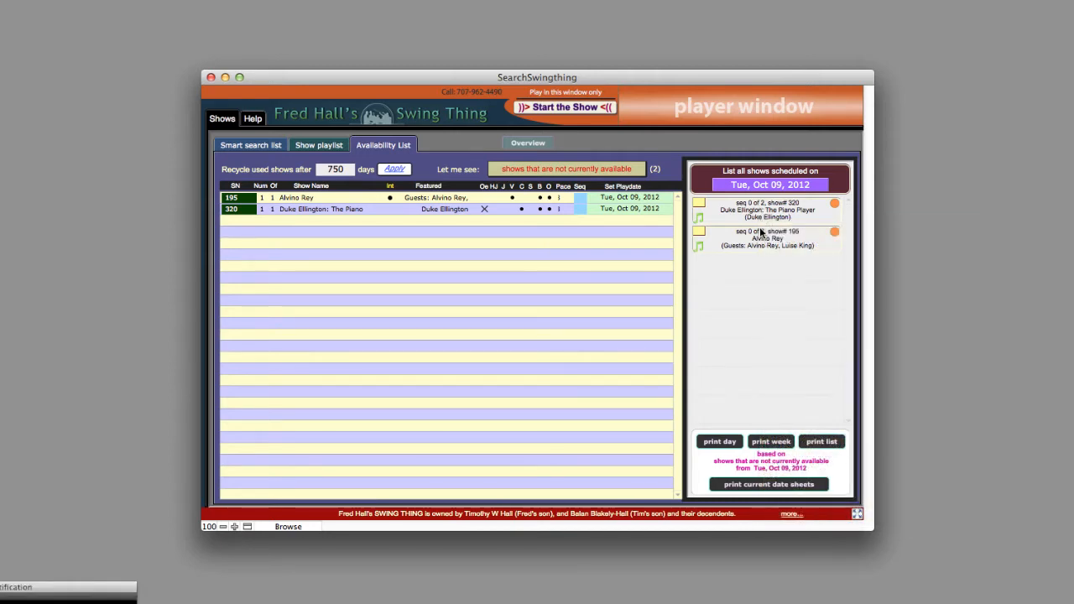
mouse_move(761, 243)
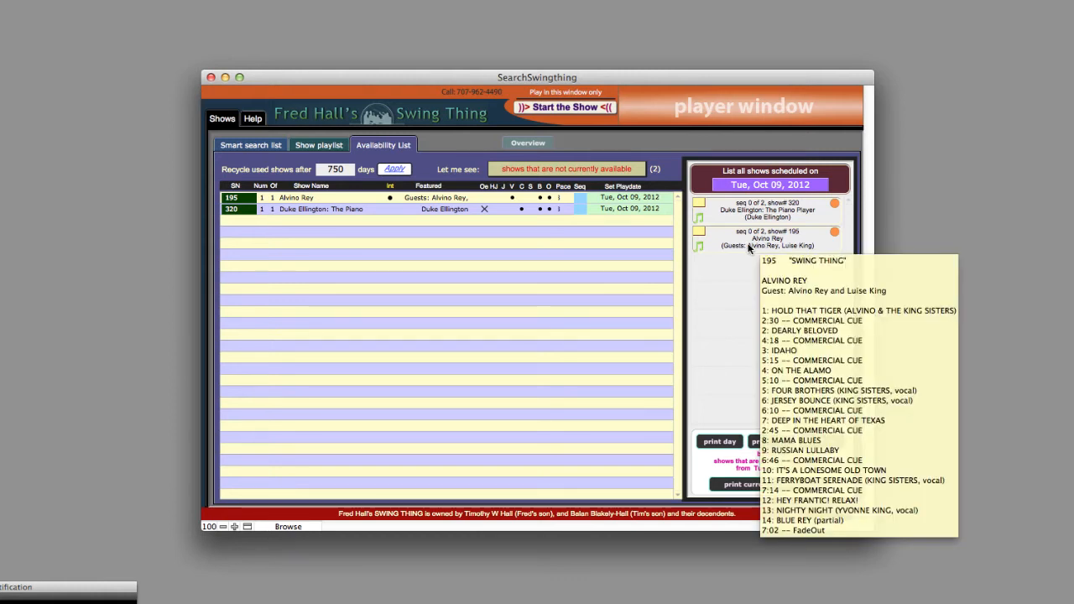
mouse_move(700, 234)
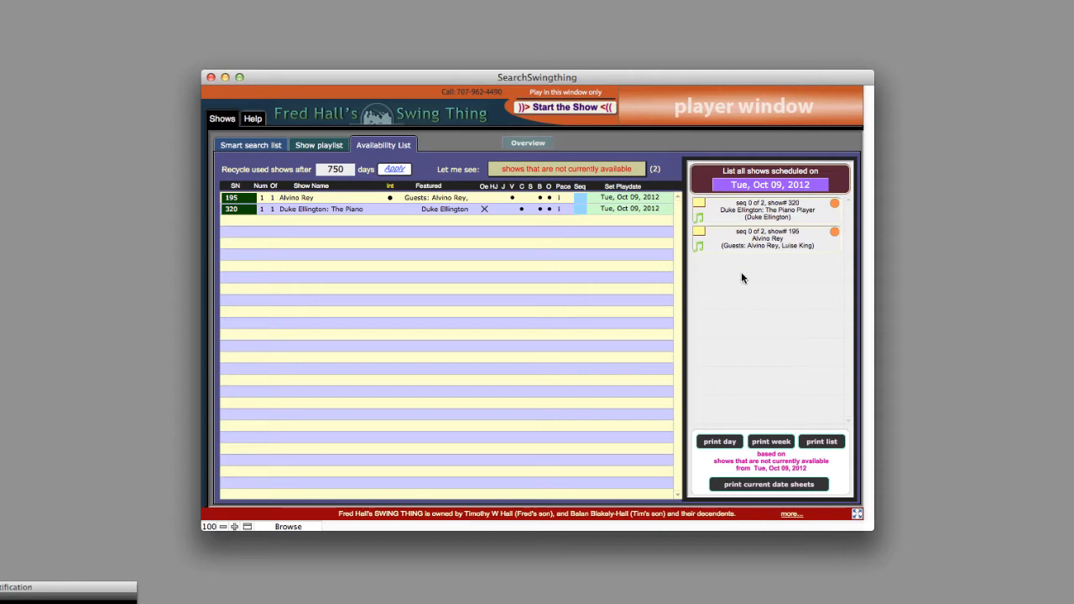
click(698, 231)
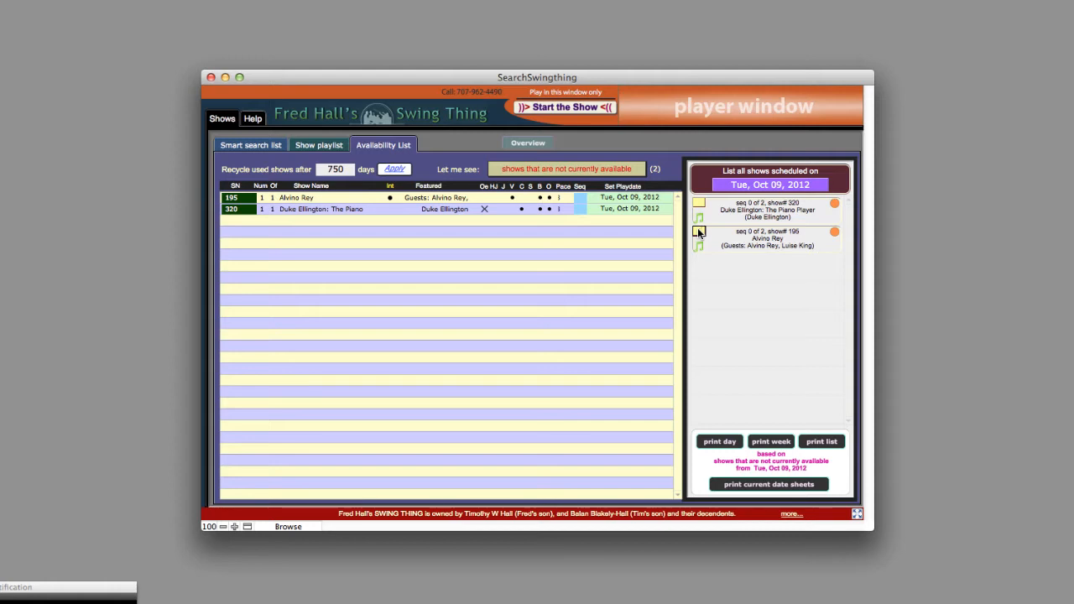
text(1)
click(698, 203)
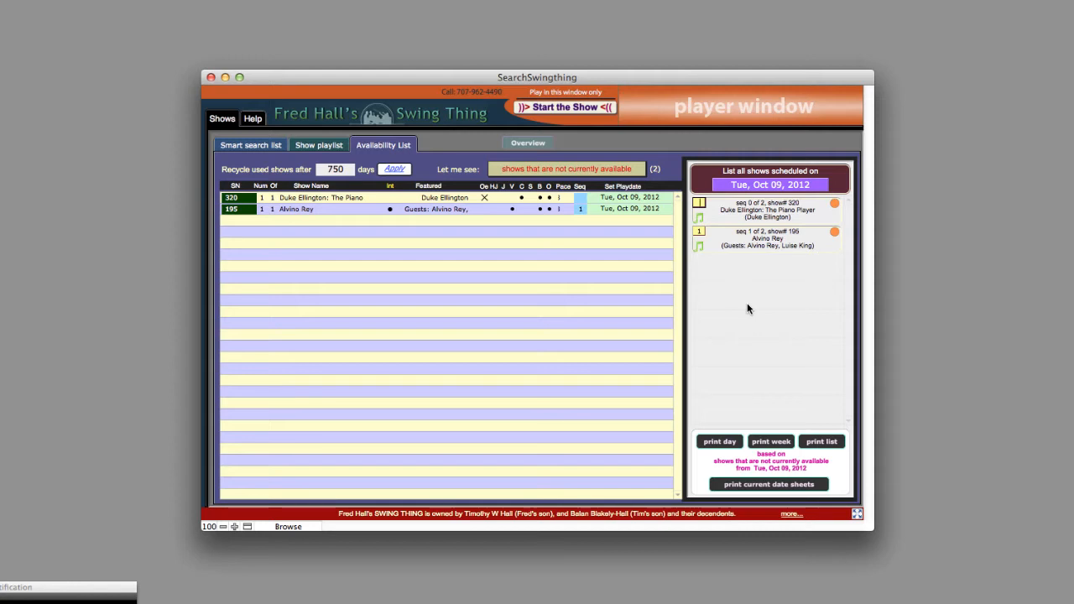
text(2)
key(Return)
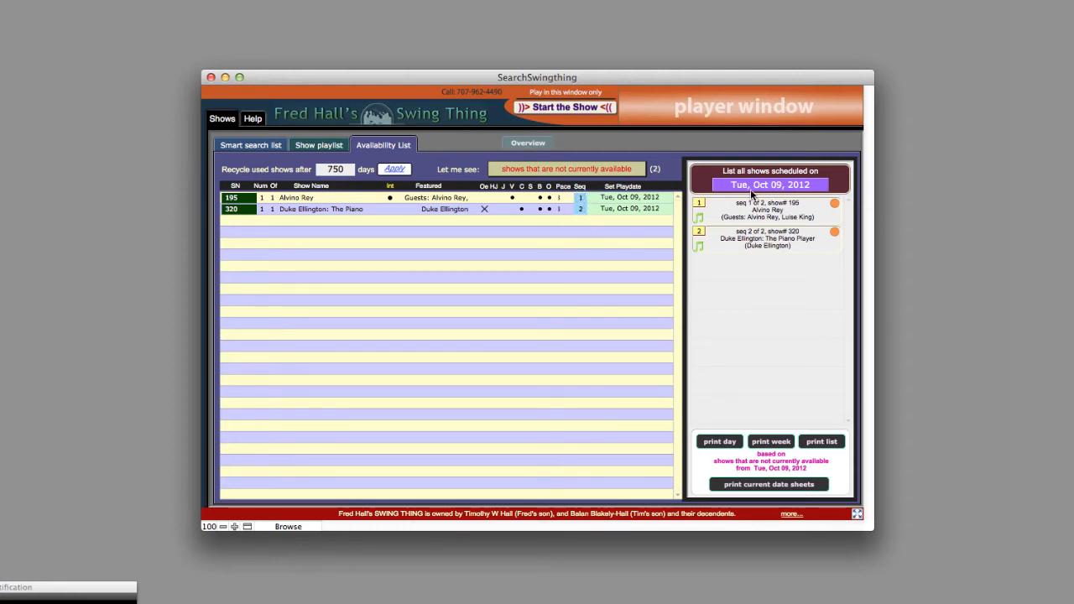
- From the currently available shows, schedule 321, A Visit to the Big Apple, and 394, The Entertainers, for Tuesday, October 16, 2012
click(565, 170)
click(569, 171)
click(569, 170)
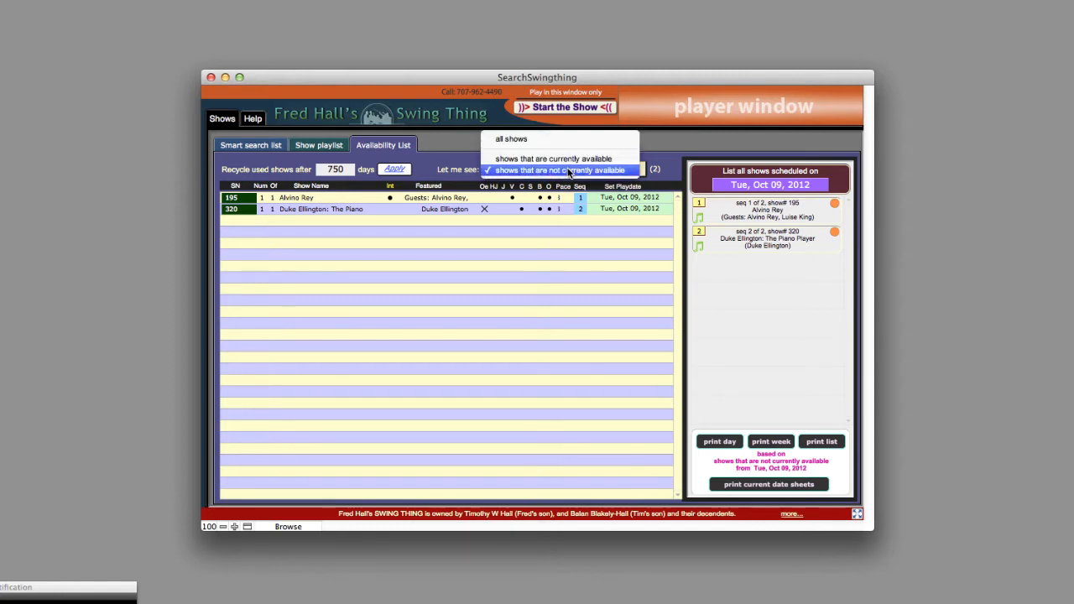
click(569, 159)
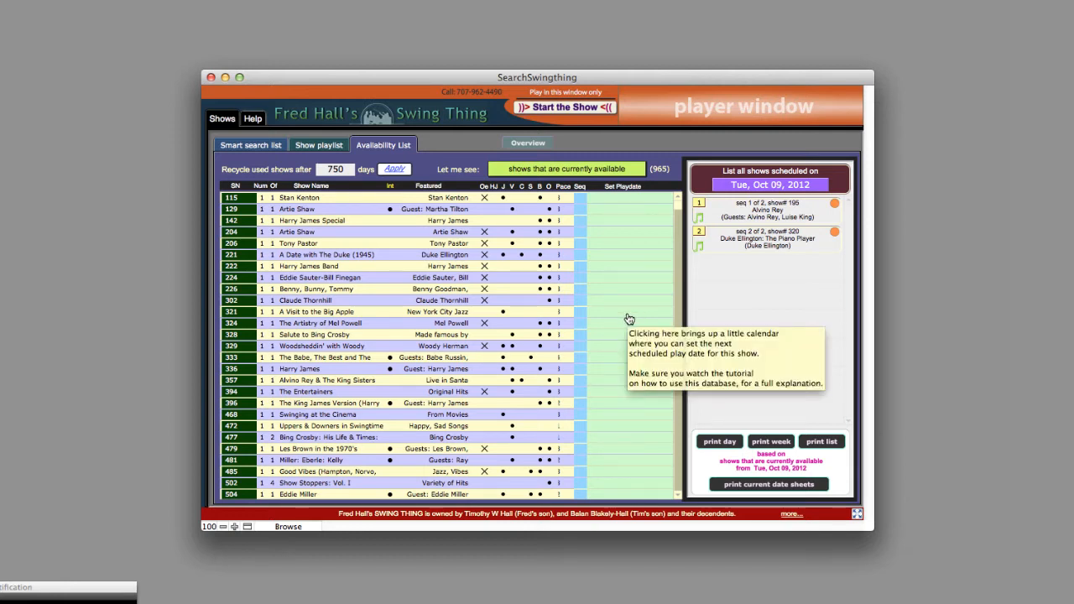
click(629, 319)
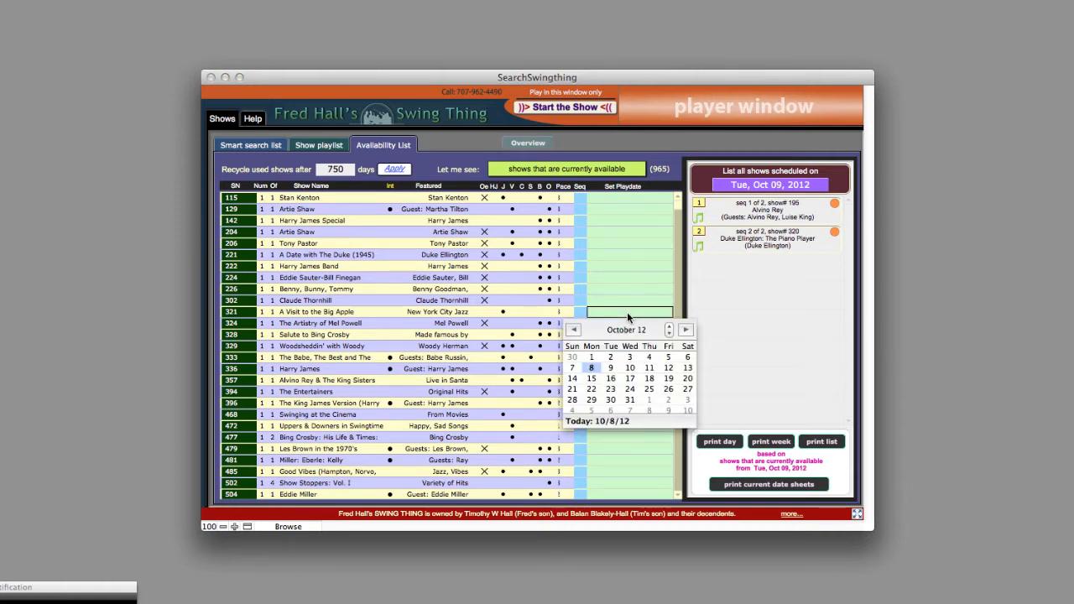
click(611, 380)
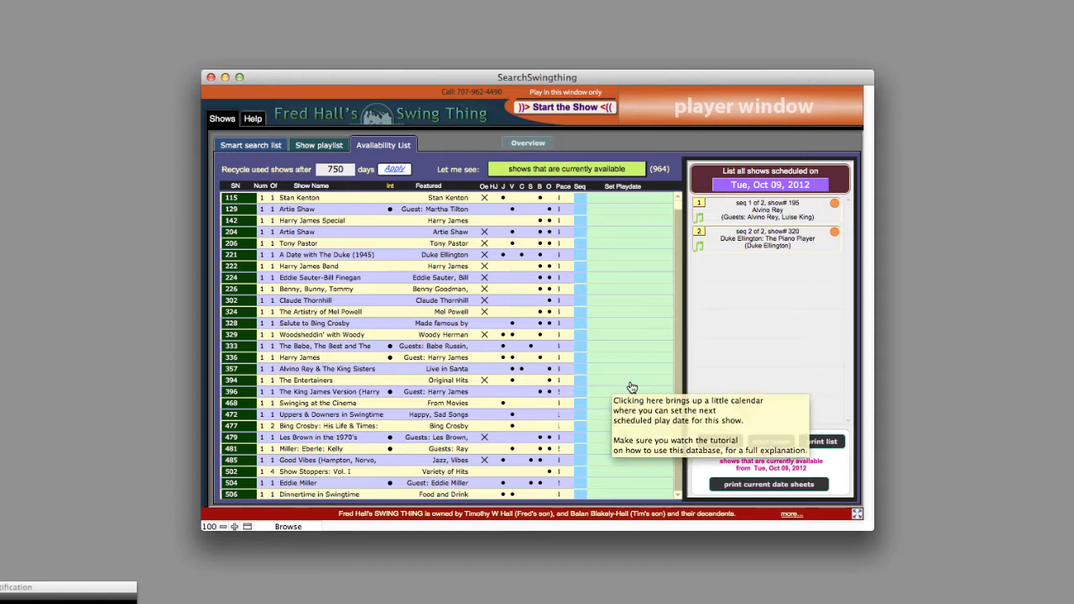
click(631, 381)
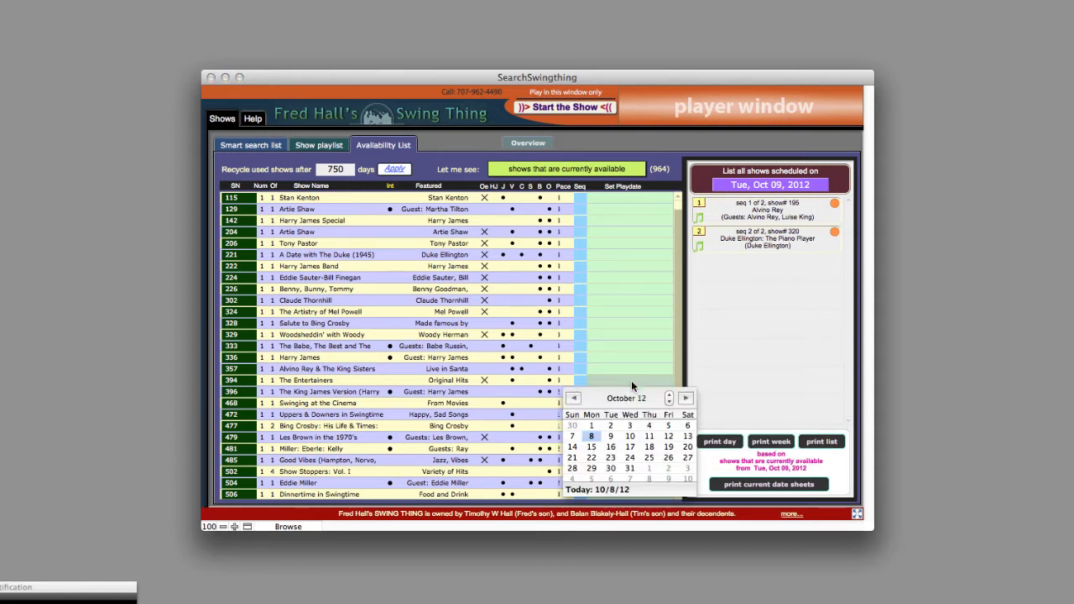
click(610, 449)
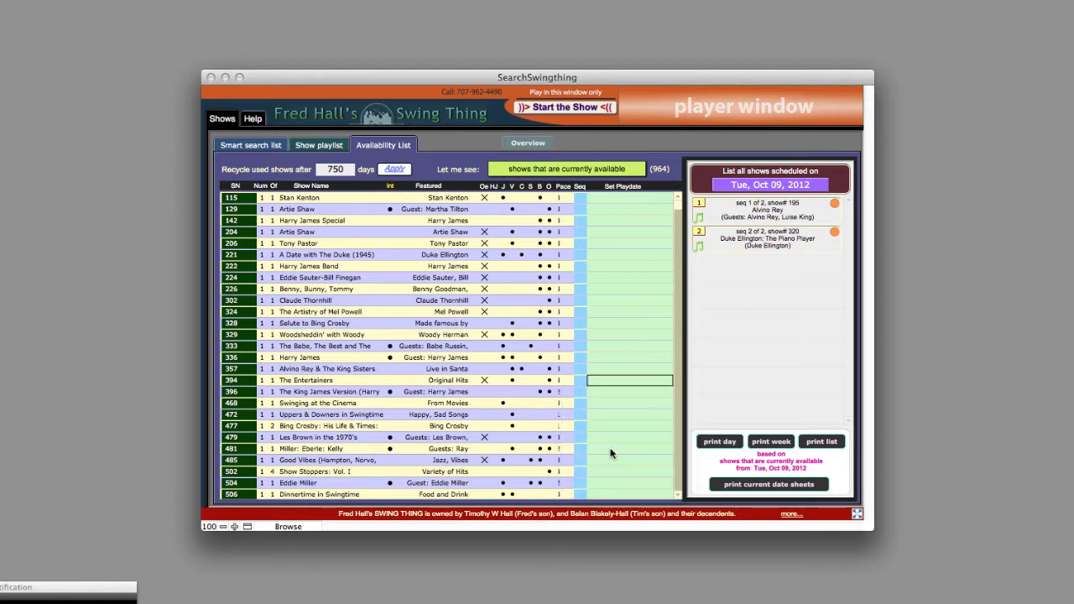
- Review the scheduled playdates among the shows not currently available and switch the list to all shows
click(599, 168)
click(598, 182)
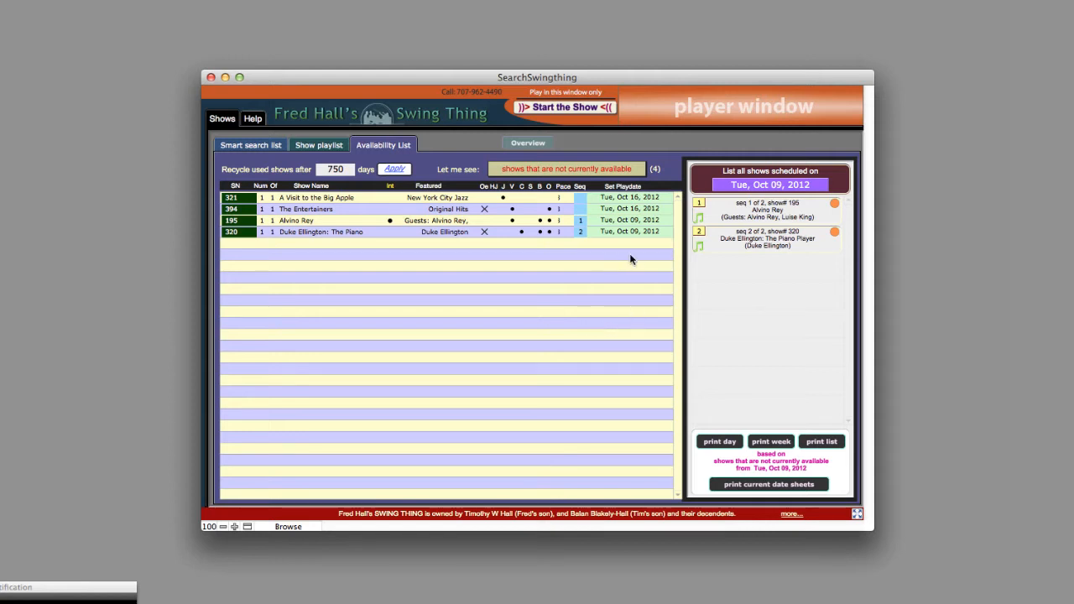
mouse_move(633, 200)
mouse_move(622, 233)
click(603, 170)
click(570, 137)
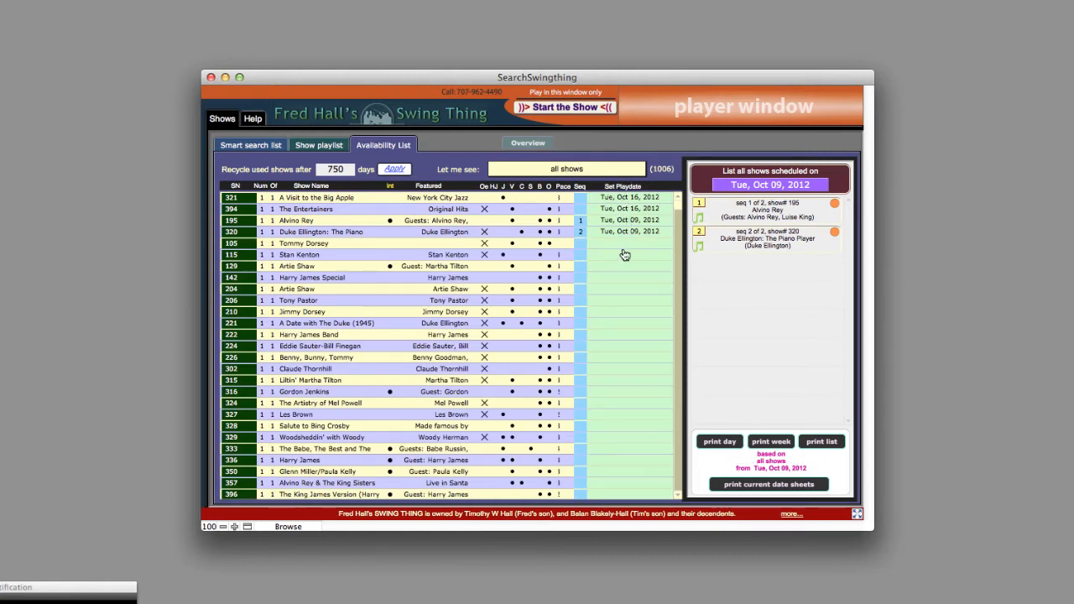
mouse_move(625, 254)
click(600, 170)
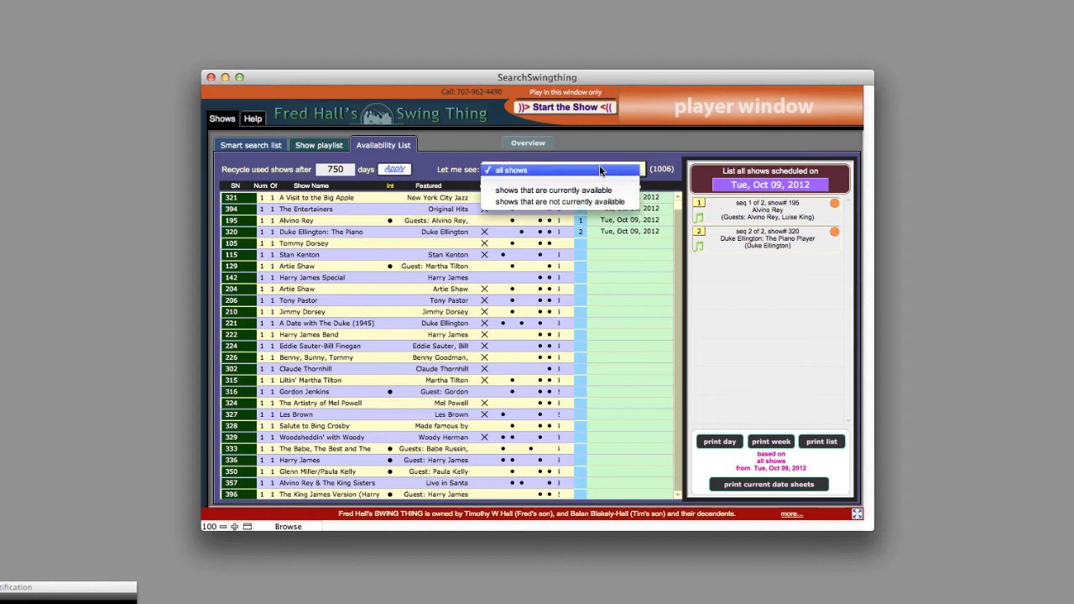
click(659, 134)
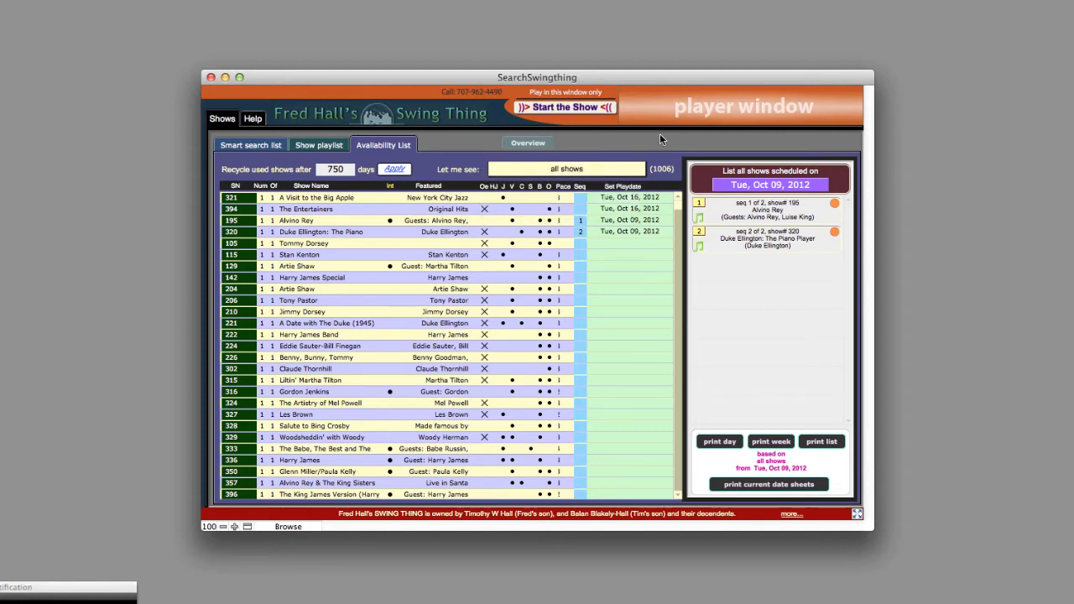
- List the shows scheduled on October 16, 2012, giving The Entertainers sequence 1 and A Visit to the Big Apple sequence 2
click(776, 185)
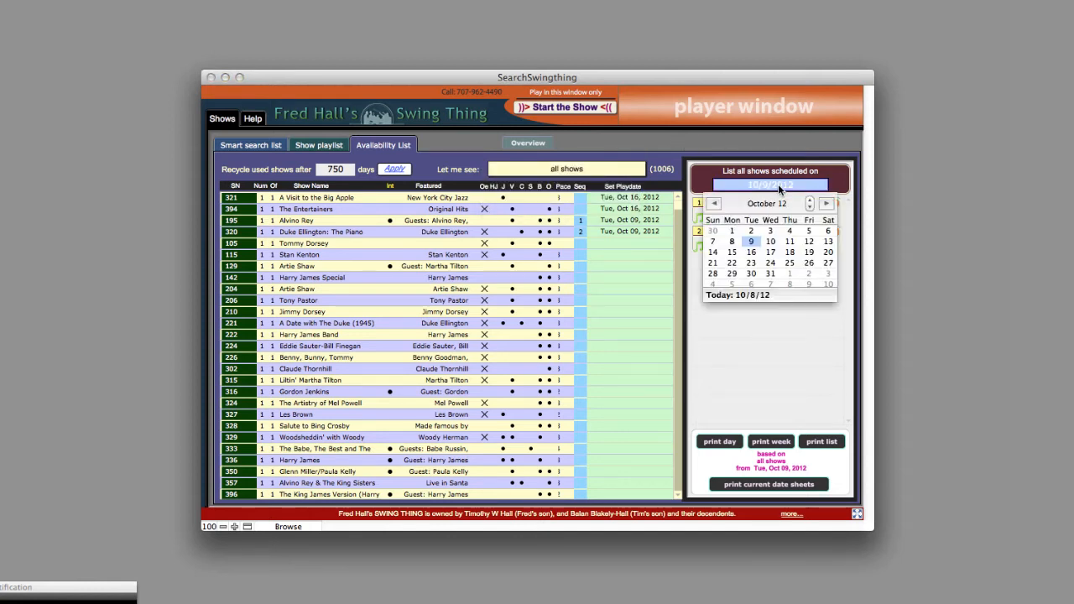
click(752, 252)
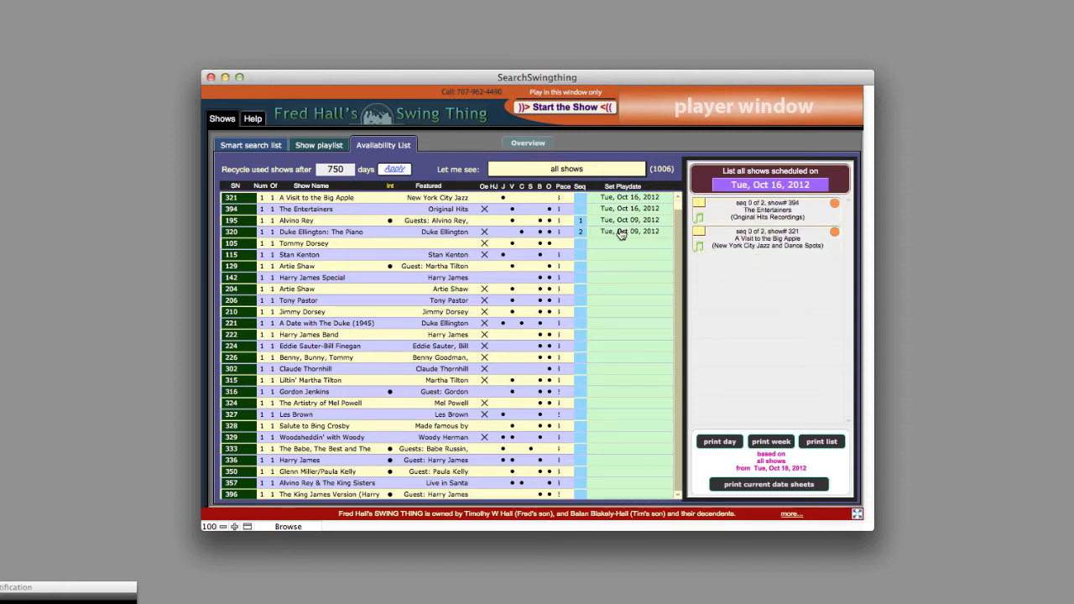
click(698, 202)
text(1)
click(699, 232)
text(2)
key(Return)
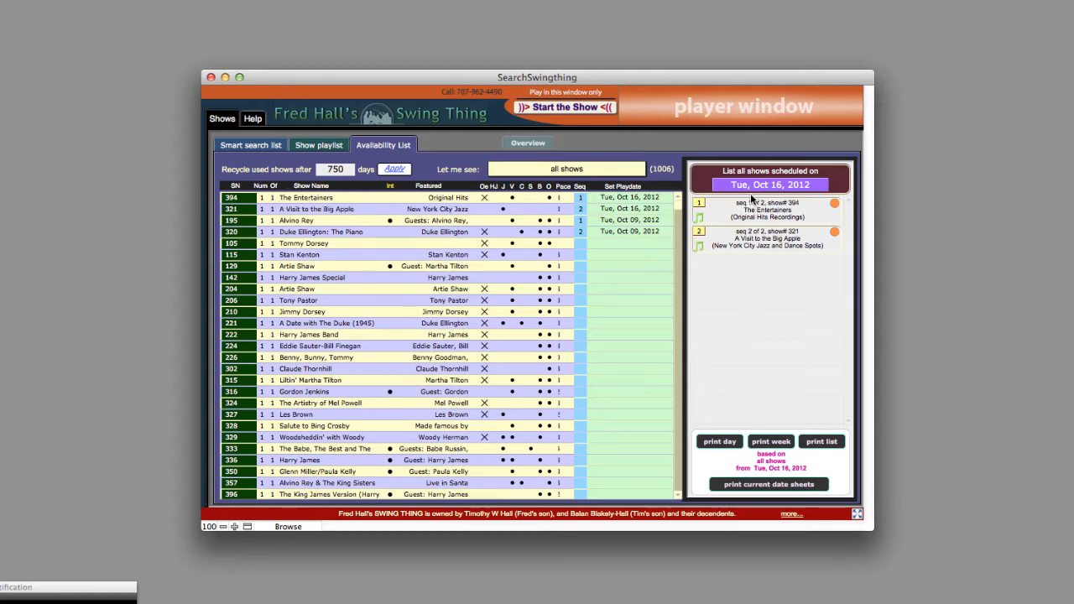
- Try to set a playdate for show 210, Jimmy Dorsey, and choose to restore it despite the replay limit
mouse_move(757, 240)
click(628, 318)
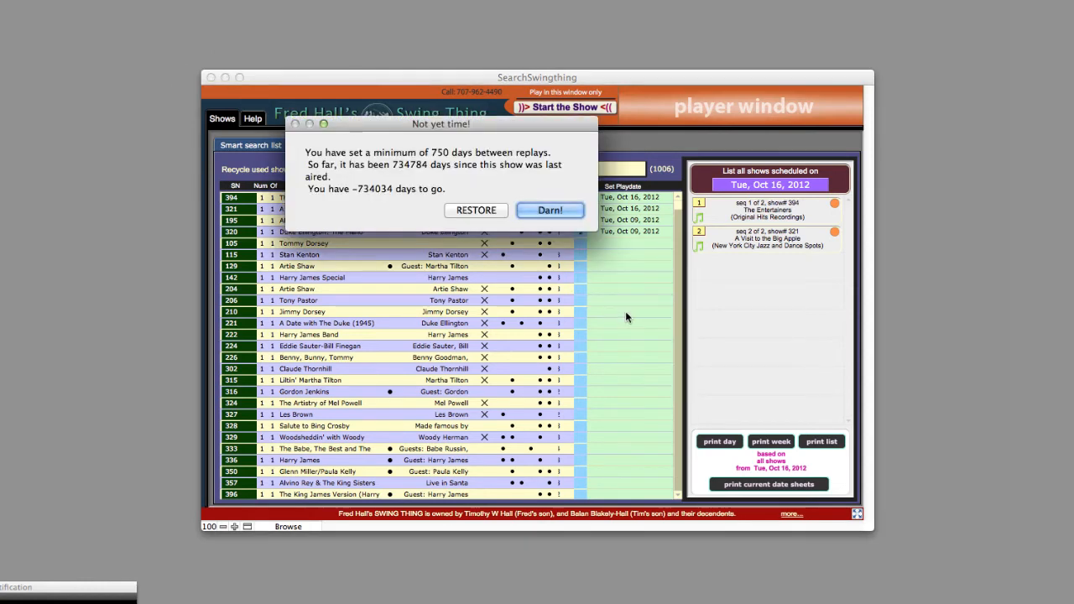
click(485, 210)
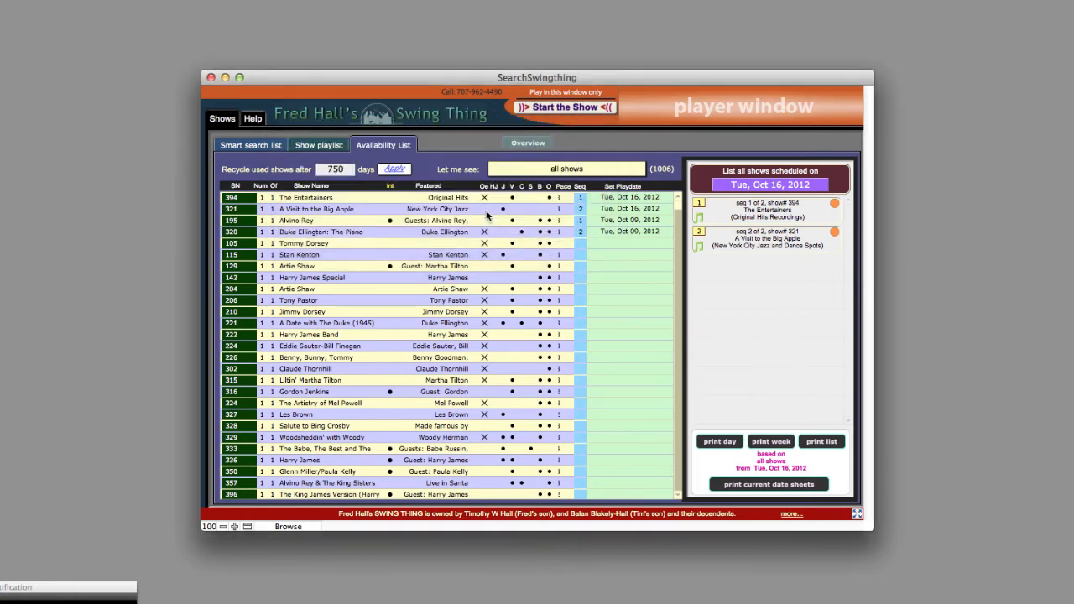
- Schedule show 206, Tony Pastor, and show 221, A Date with The Duke (1945), for Tuesday, October 23, 2012
click(627, 302)
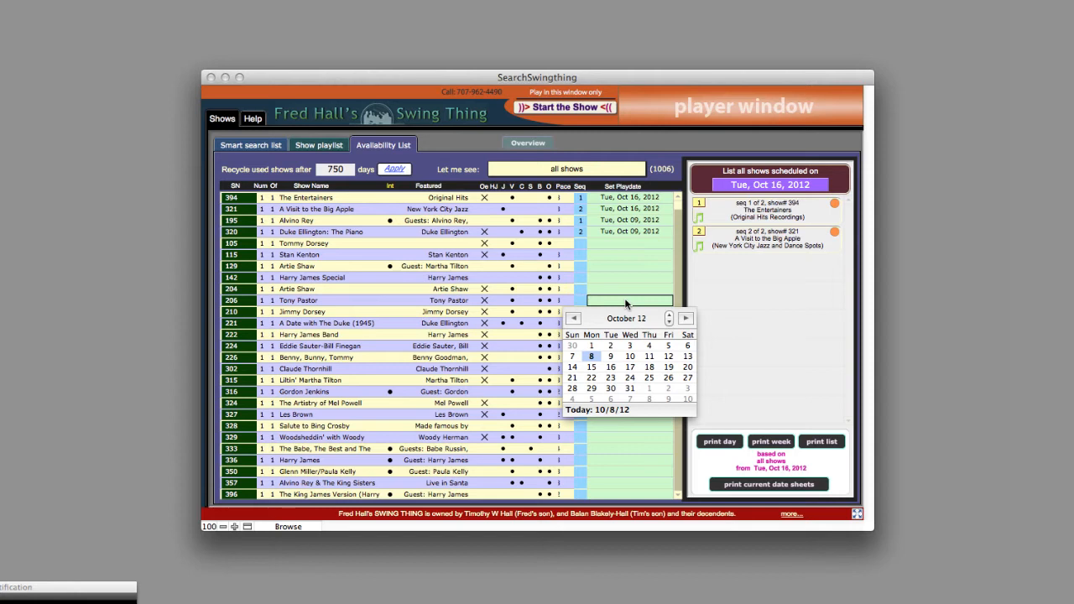
click(611, 379)
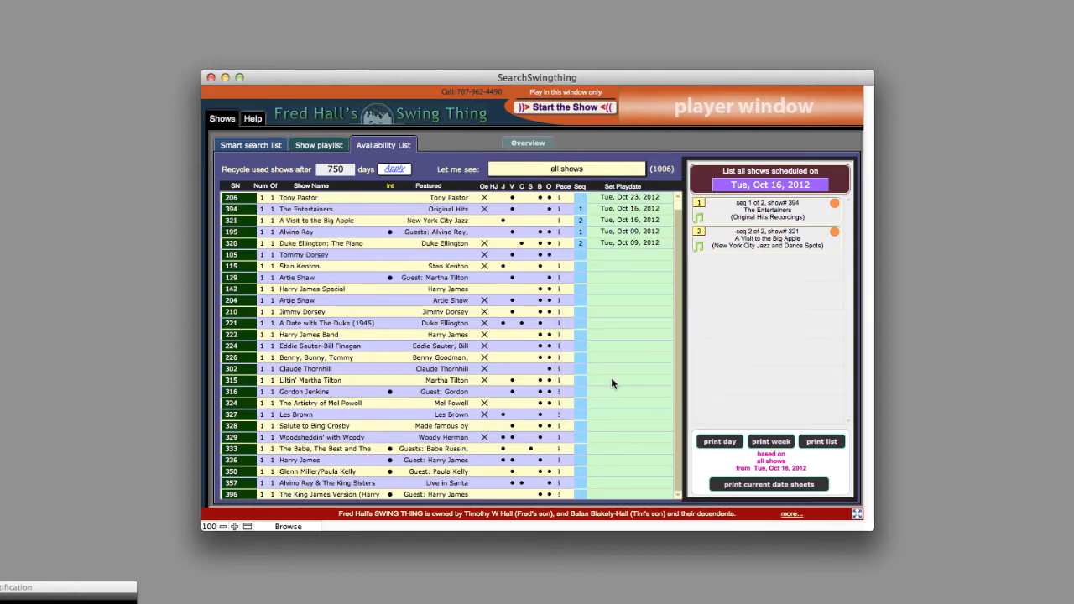
click(625, 324)
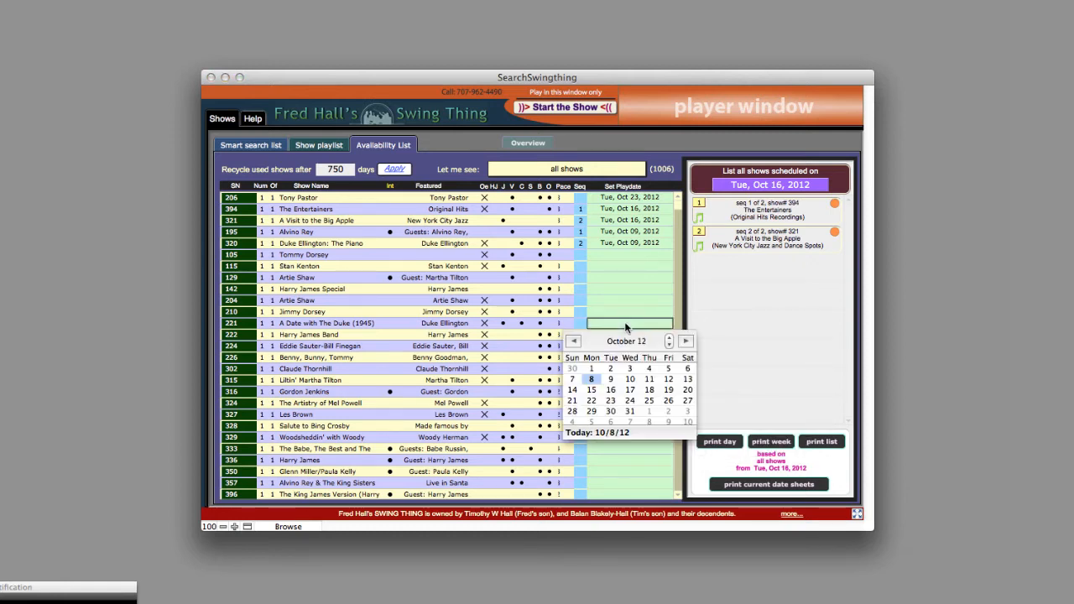
click(610, 401)
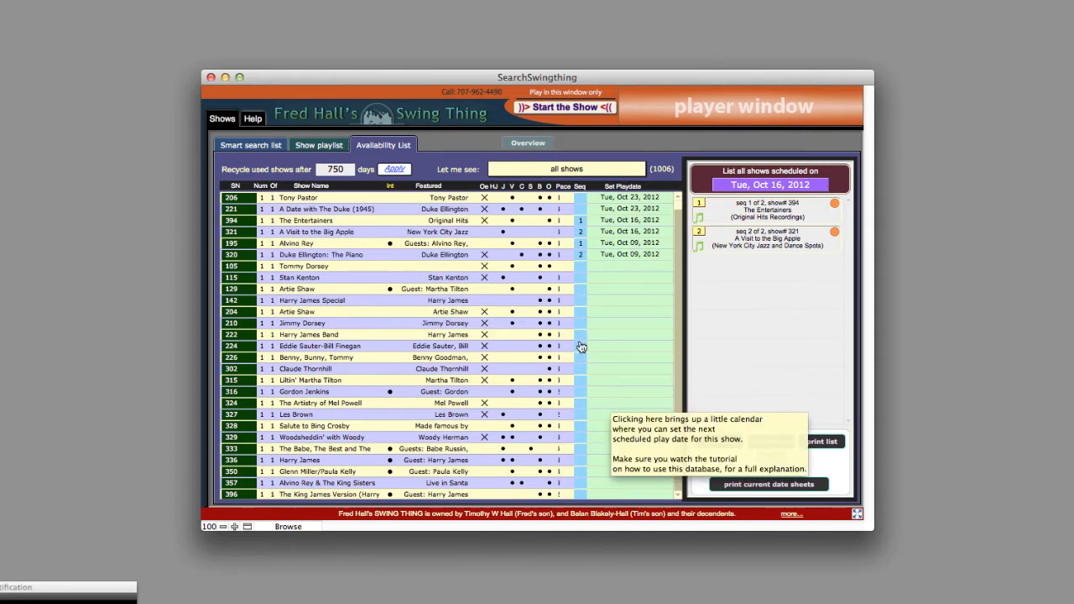
- List the shows scheduled on October 23, 2012, giving Tony Pastor sequence 1 and A Date with The Duke (1945) sequence 2
click(769, 186)
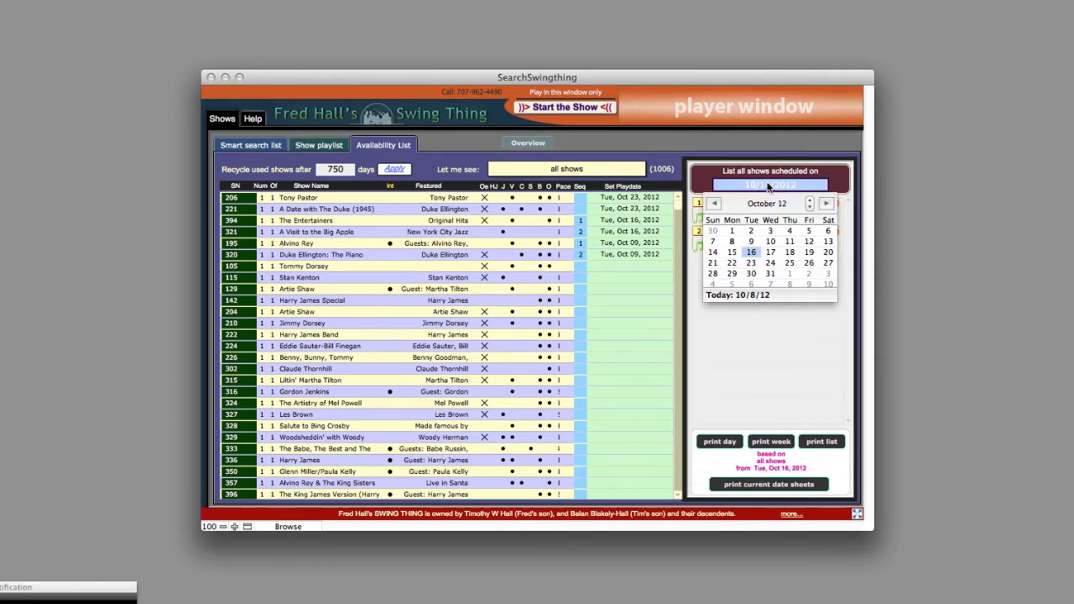
click(751, 262)
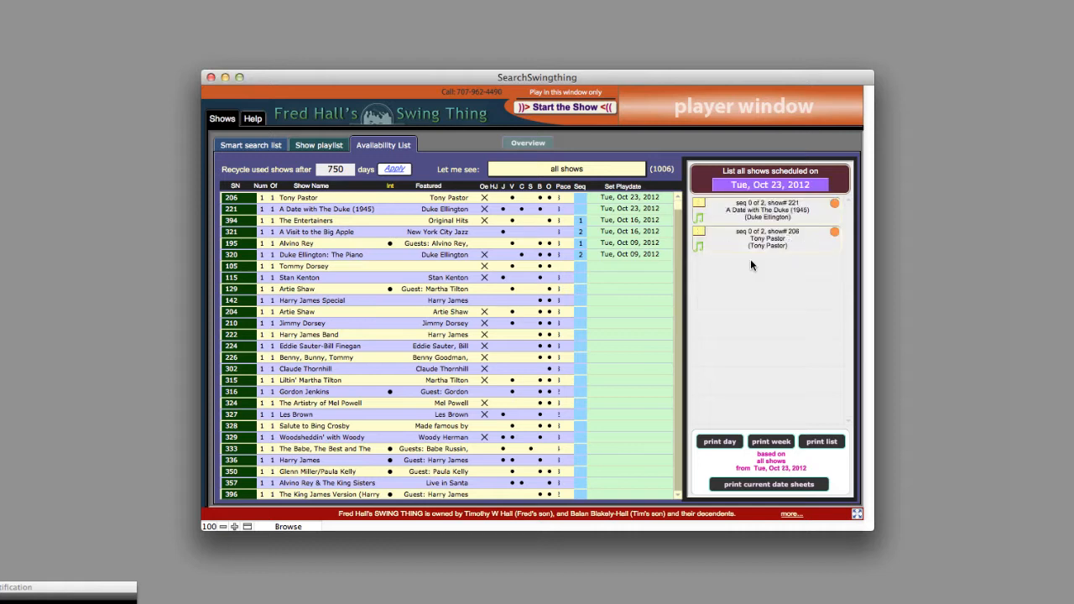
click(701, 231)
click(698, 202)
text(2)
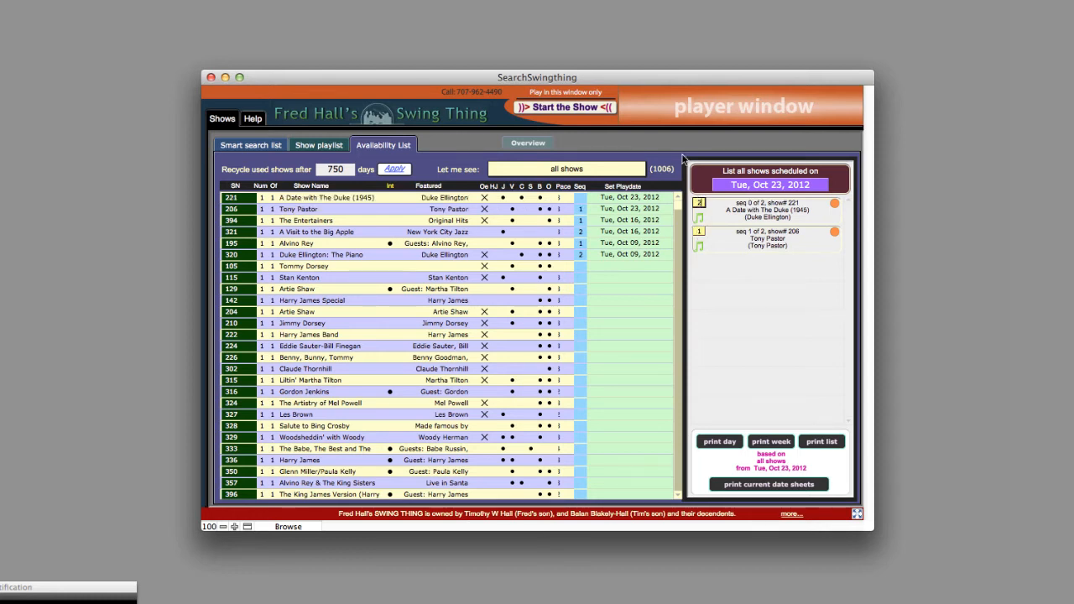
click(670, 140)
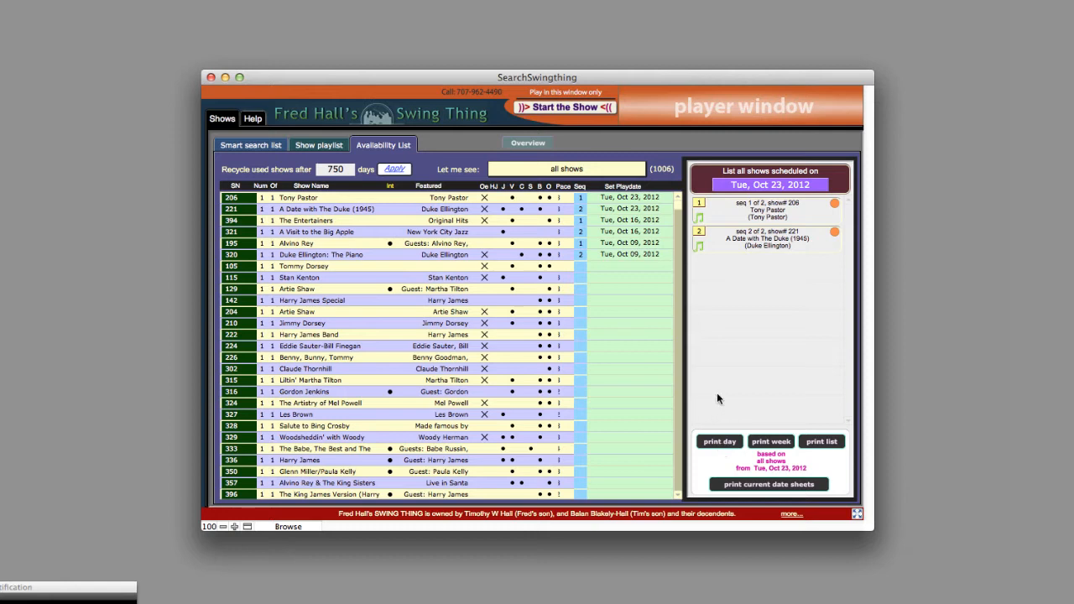
- Prepare the list of all shows for printing sorted by date, open it as a PDF in Preview, and examine its first pages
click(822, 442)
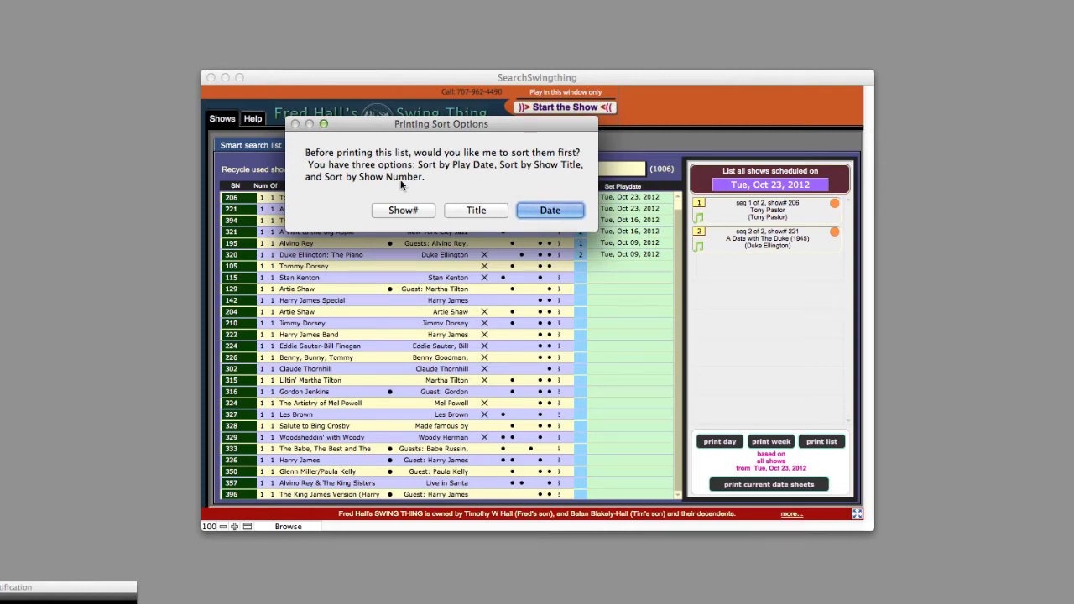
click(541, 211)
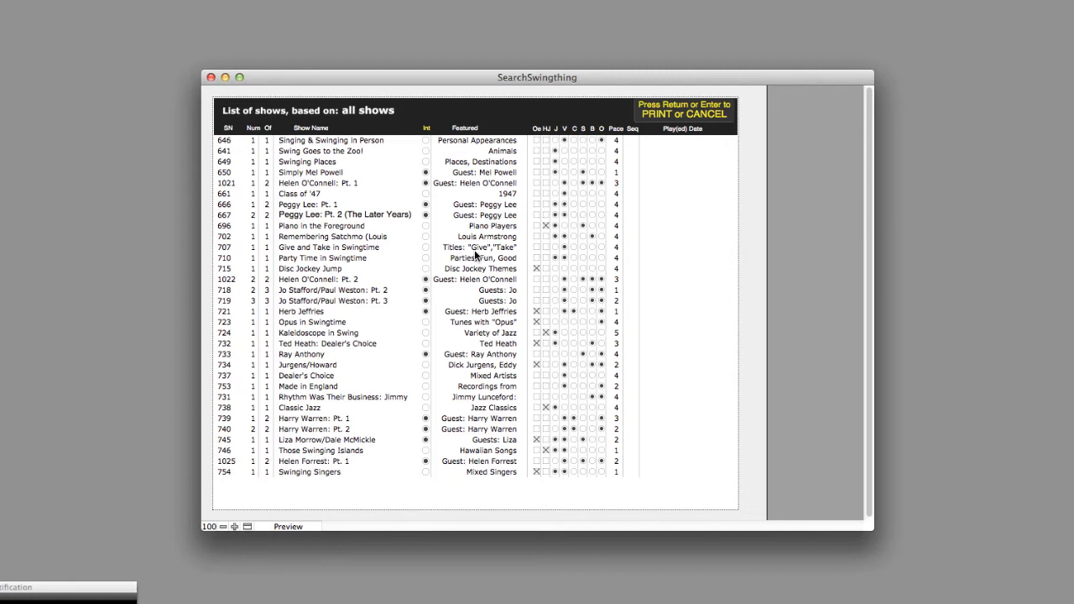
key(Return)
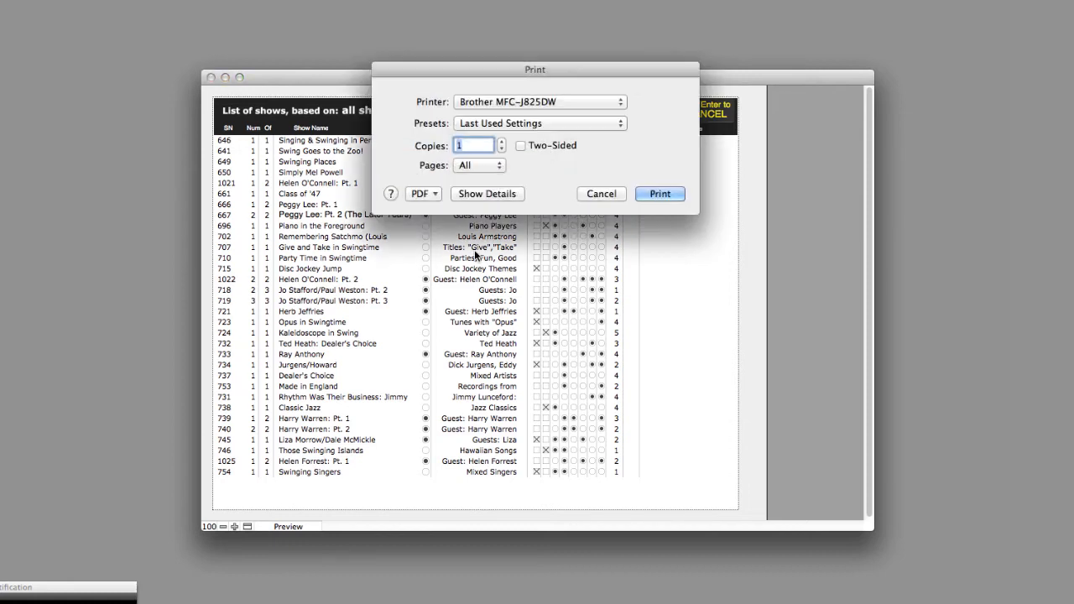
click(421, 193)
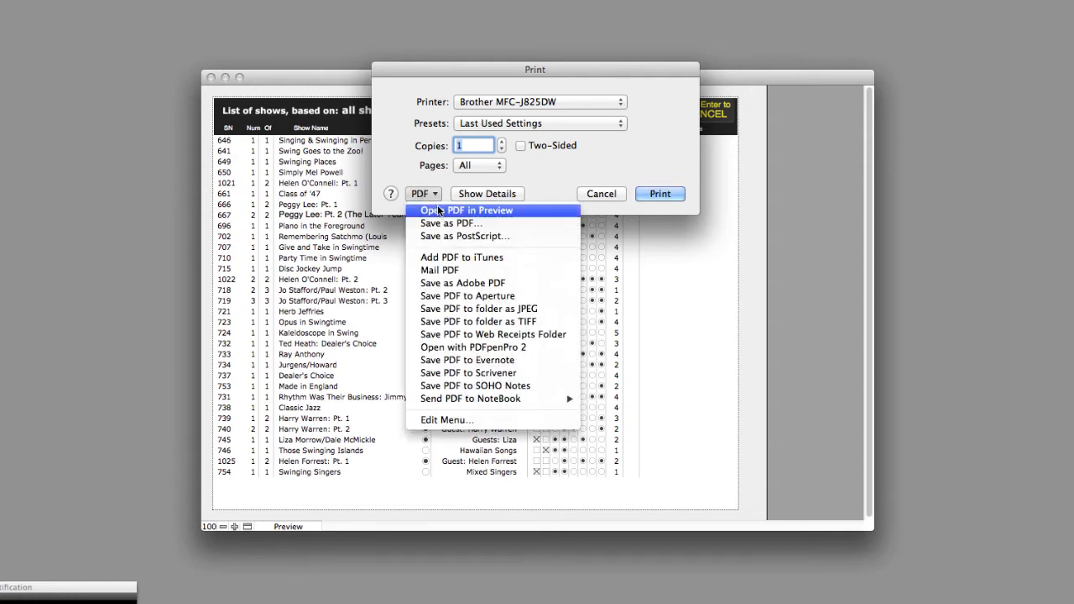
click(440, 211)
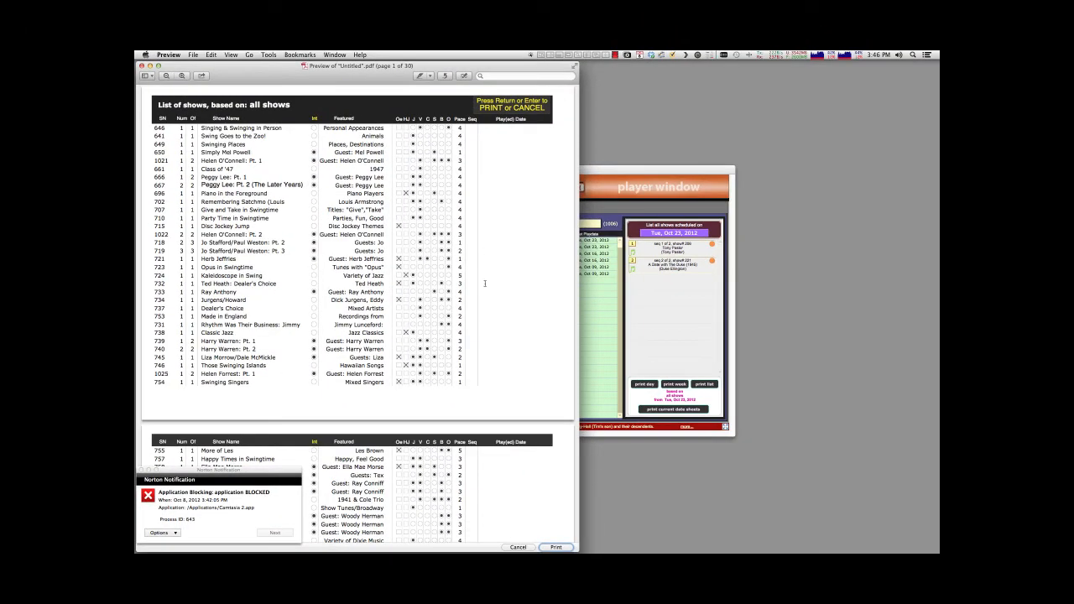
scroll(484, 283, down, 15)
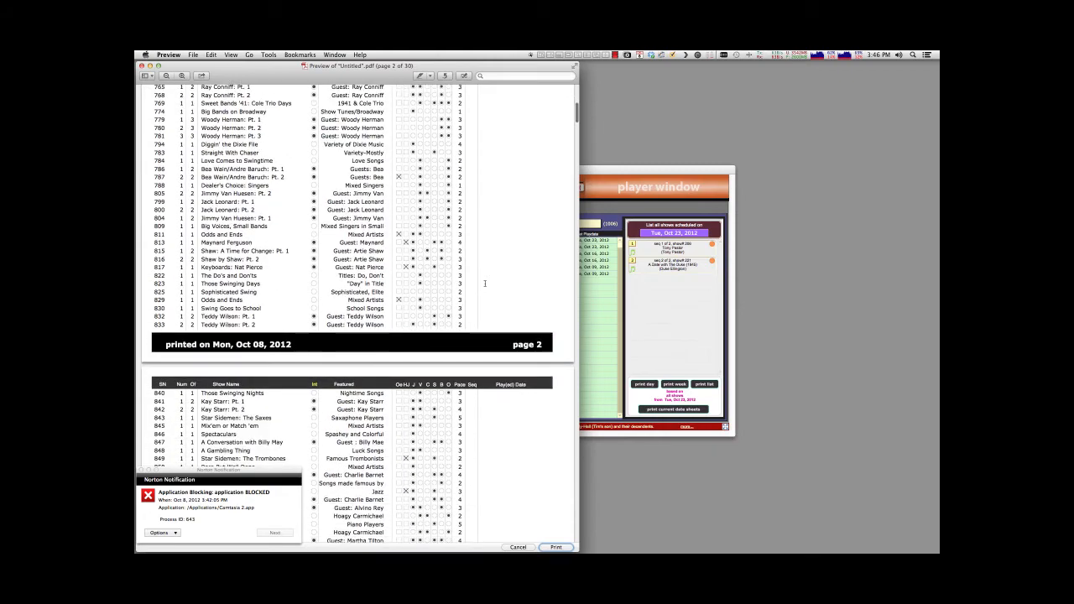
scroll(485, 284, down, 20)
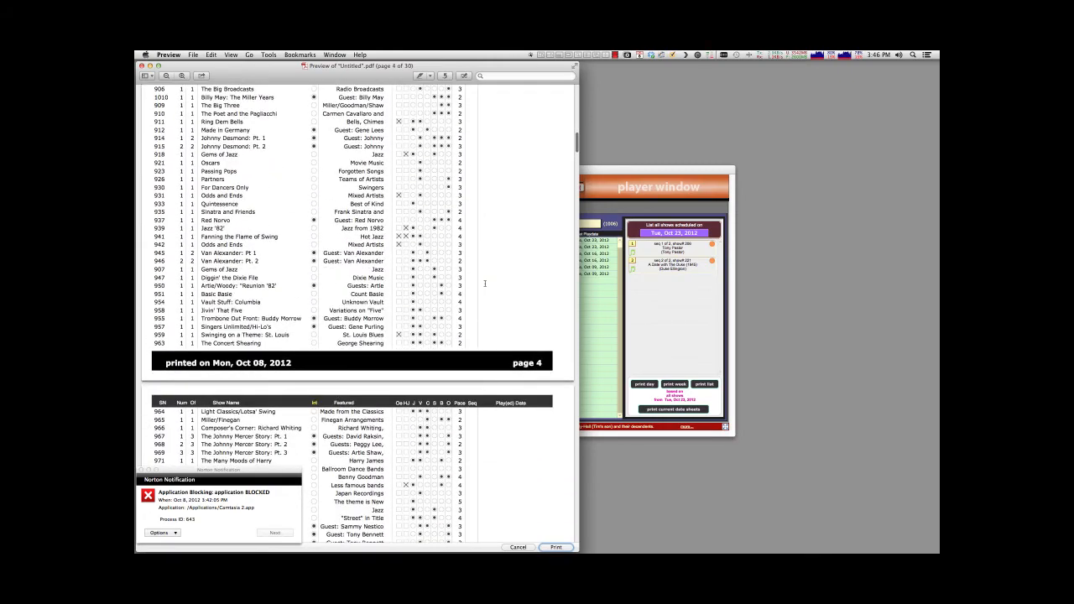
scroll(484, 284, down, 20)
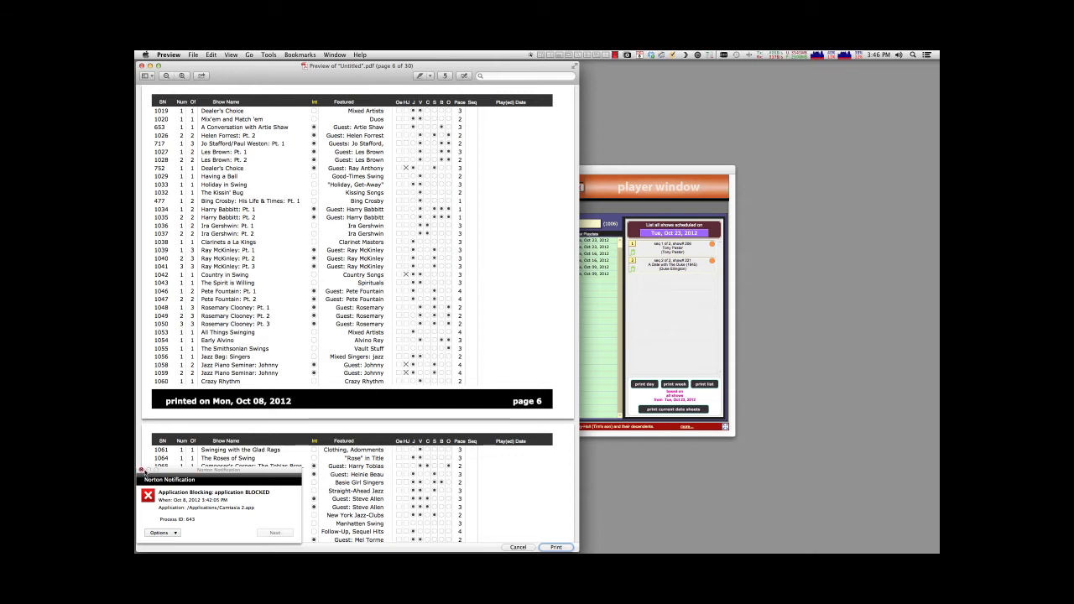
- Dismiss the Norton application-blocking notification that covers the PDF preview
click(162, 533)
click(172, 538)
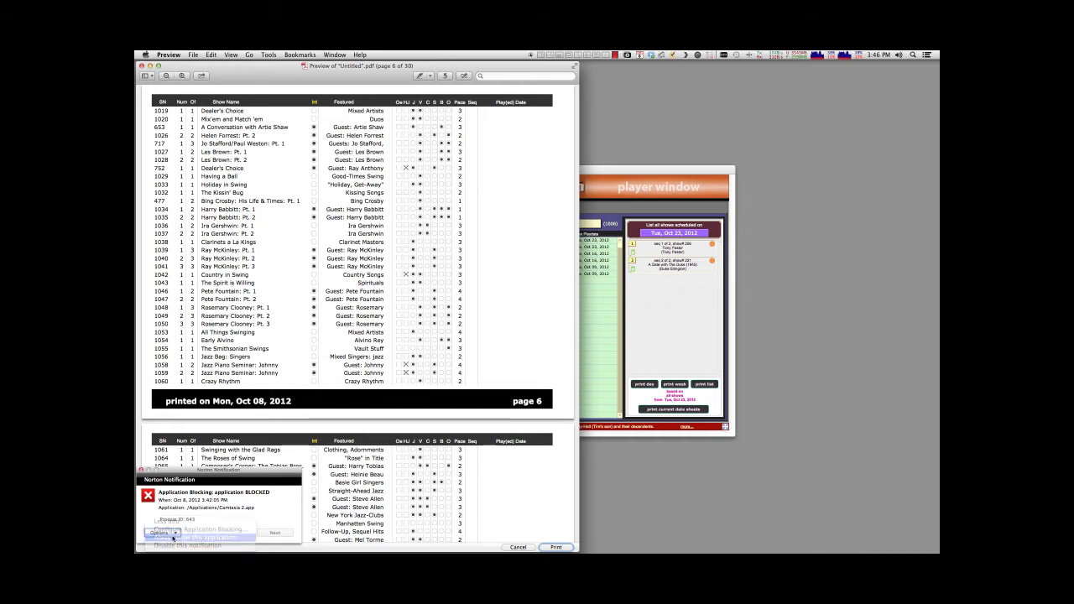
click(141, 470)
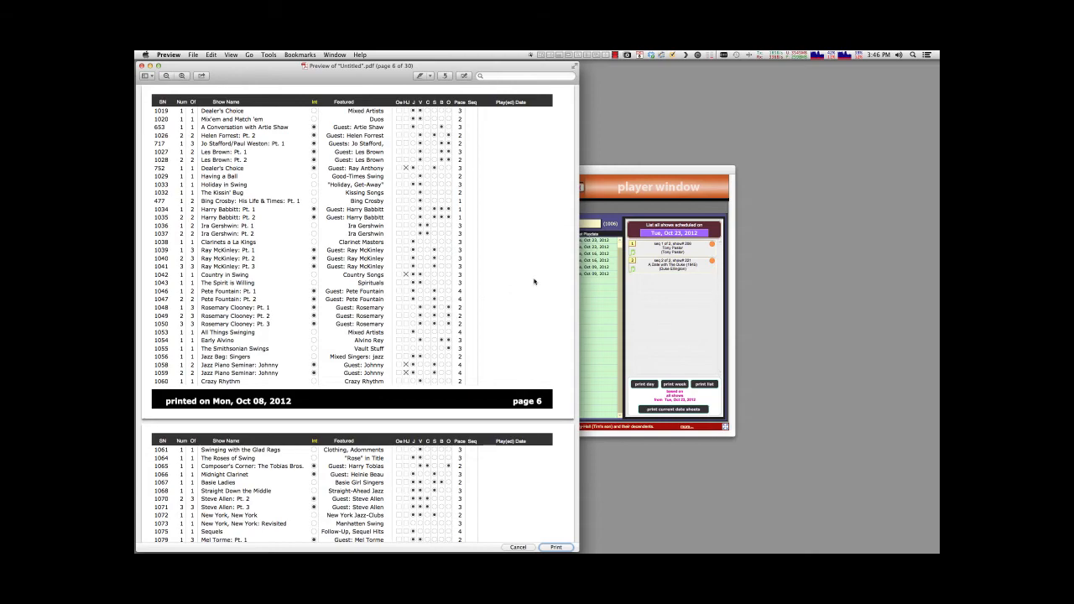
- Look through the remaining pages of the show list for the scheduled shows on page 30, and cancel the print preview
scroll(539, 262, down, 15)
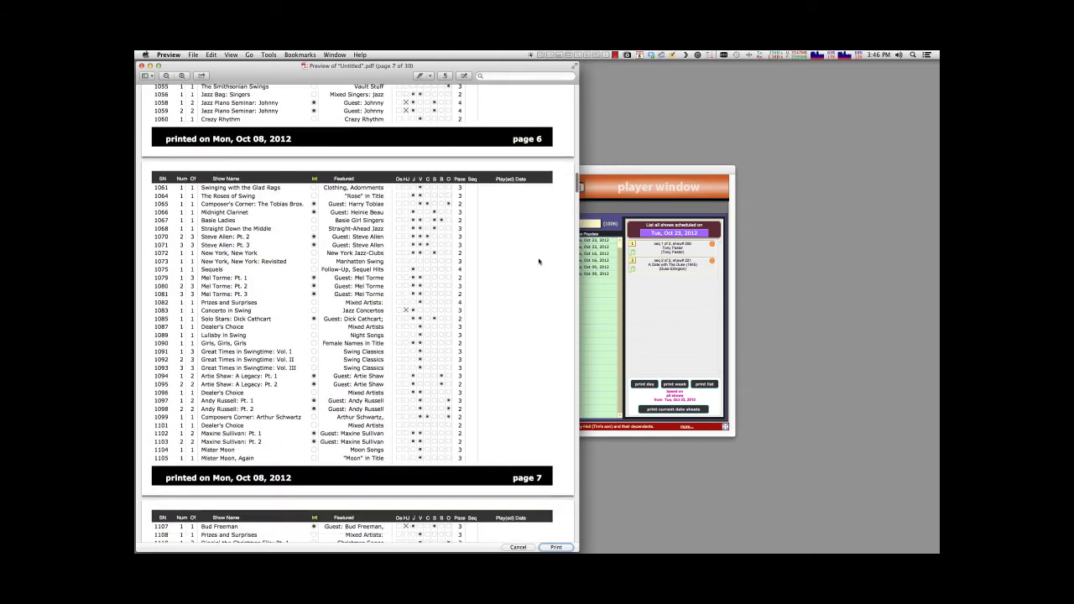
scroll(539, 261, down, 20)
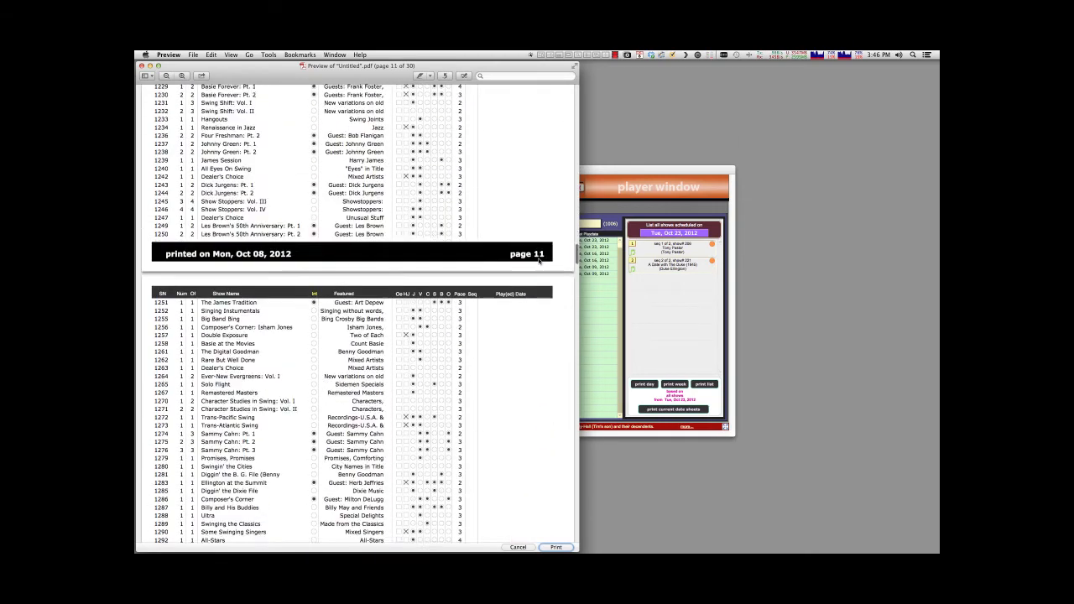
scroll(538, 262, down, 20)
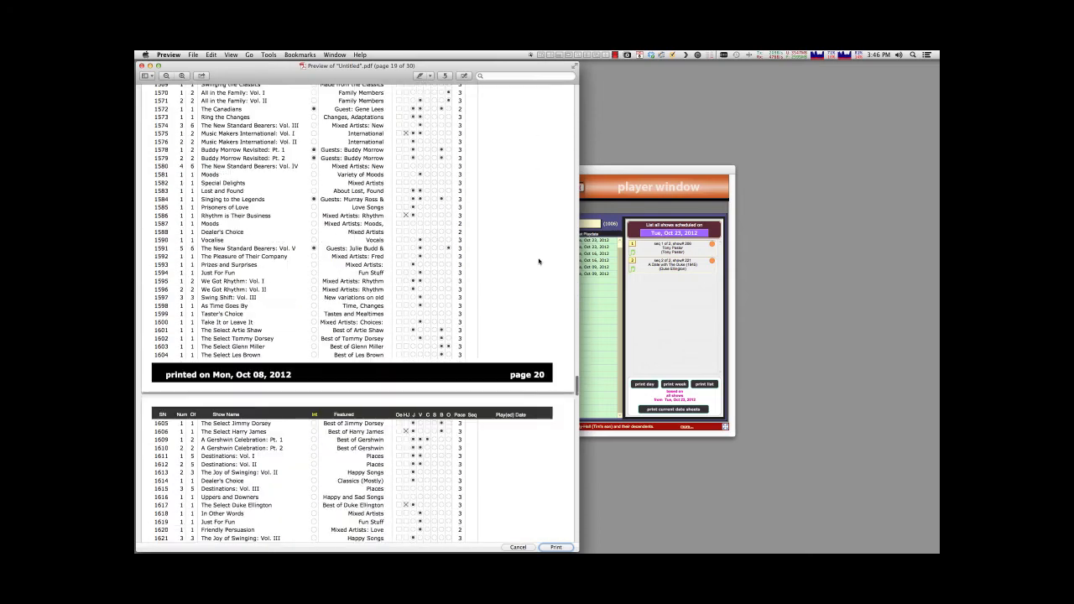
scroll(538, 262, down, 20)
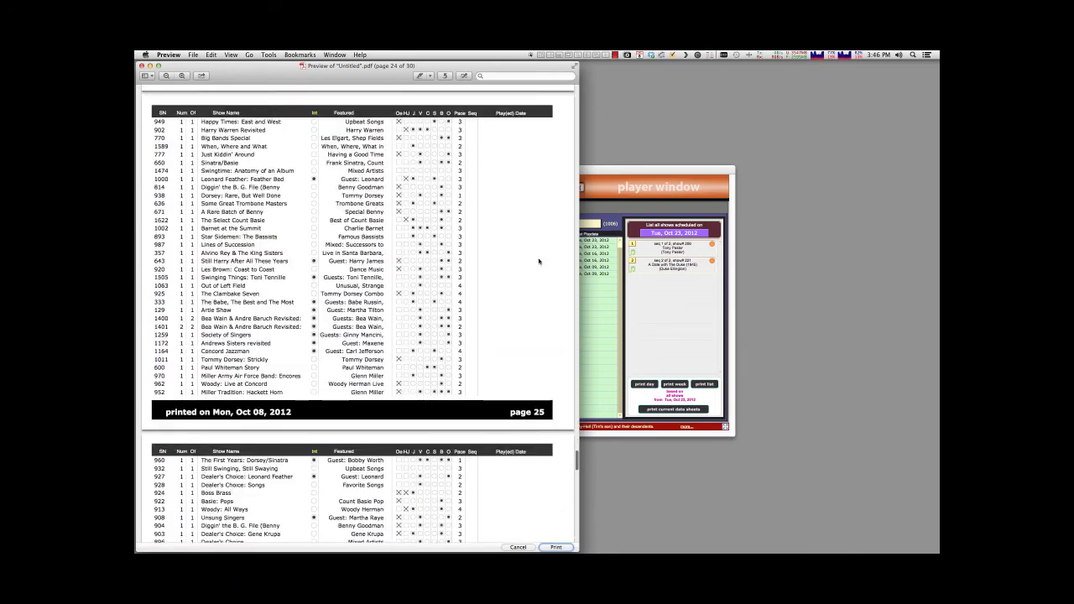
scroll(539, 262, down, 5)
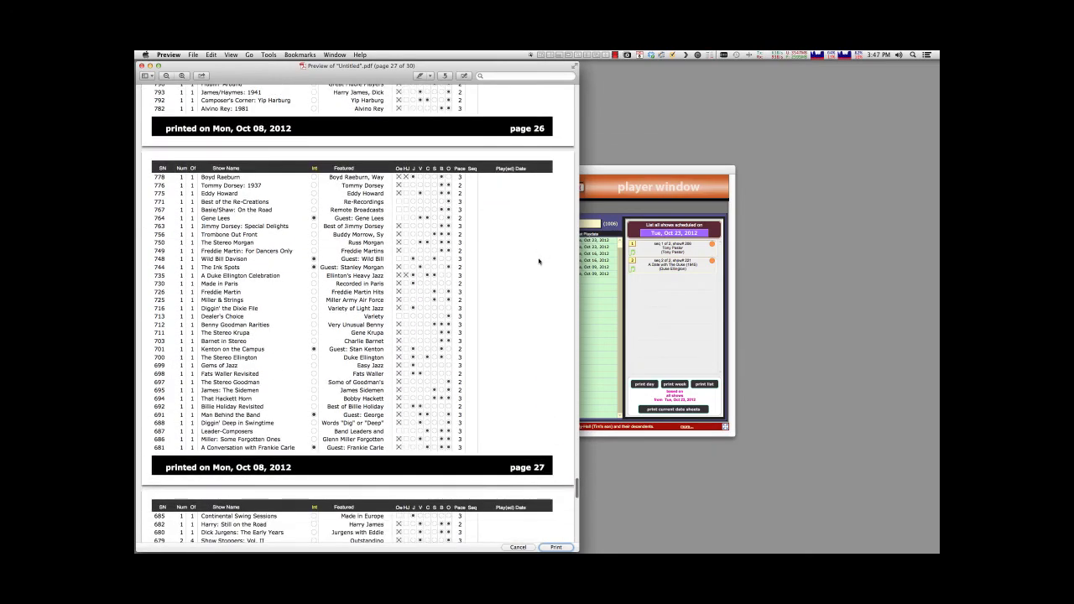
scroll(539, 262, down, 5)
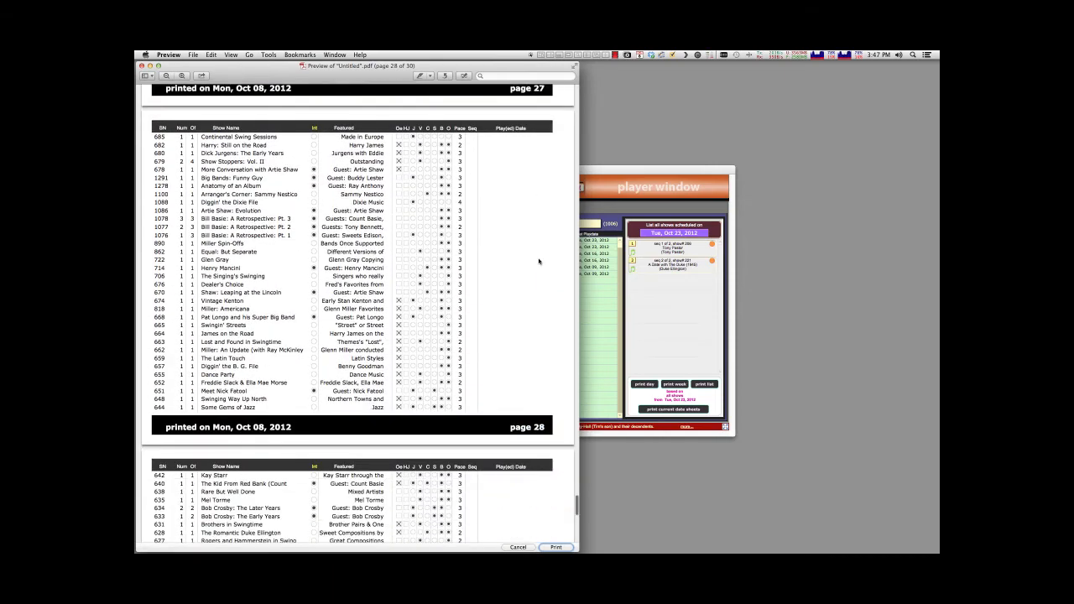
scroll(538, 262, down, 5)
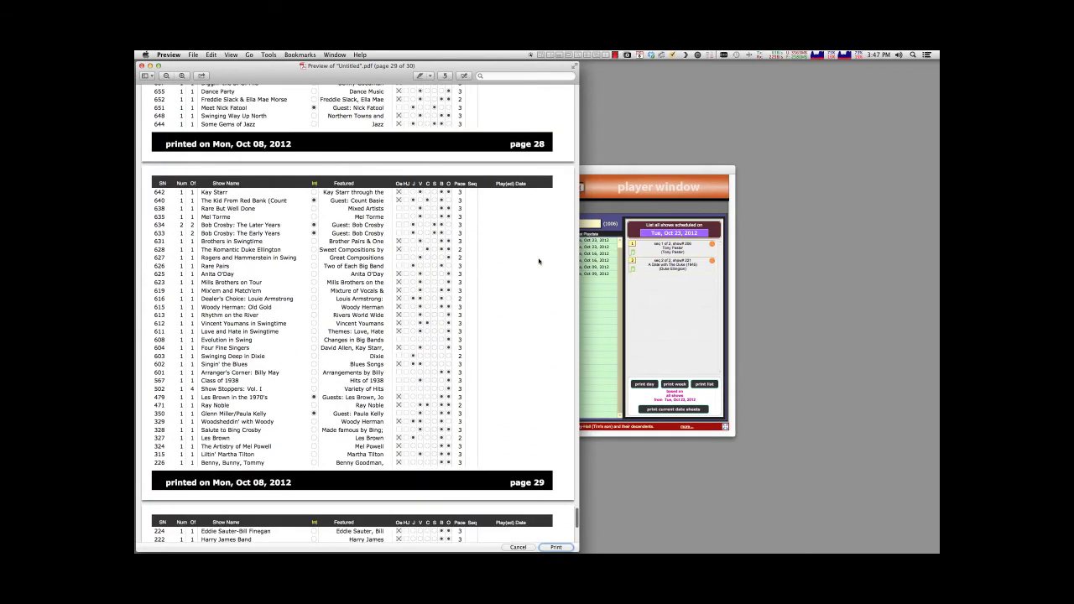
scroll(538, 262, down, 3)
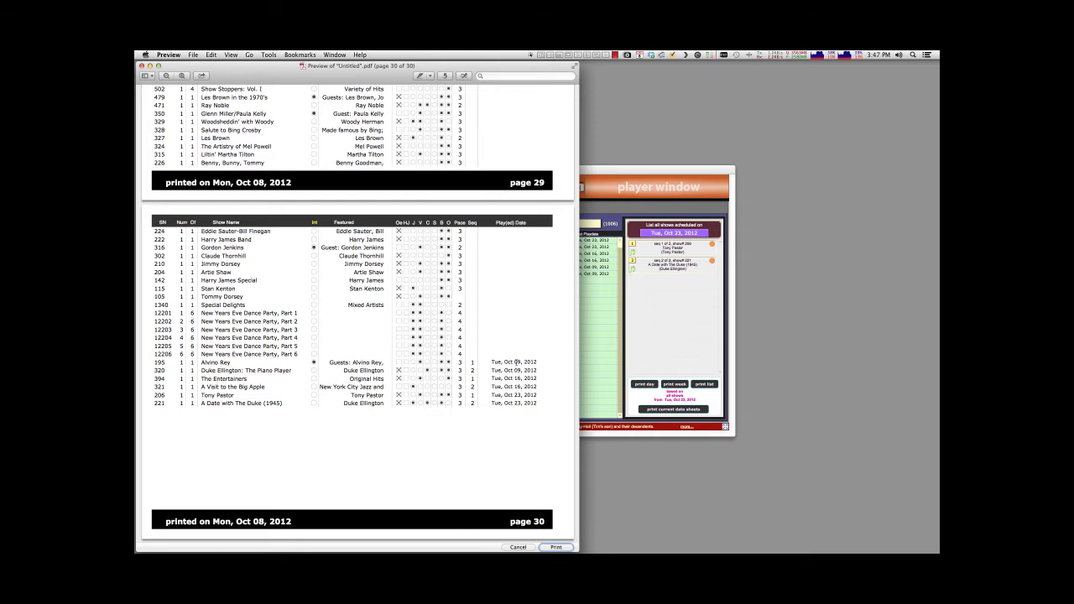
click(518, 547)
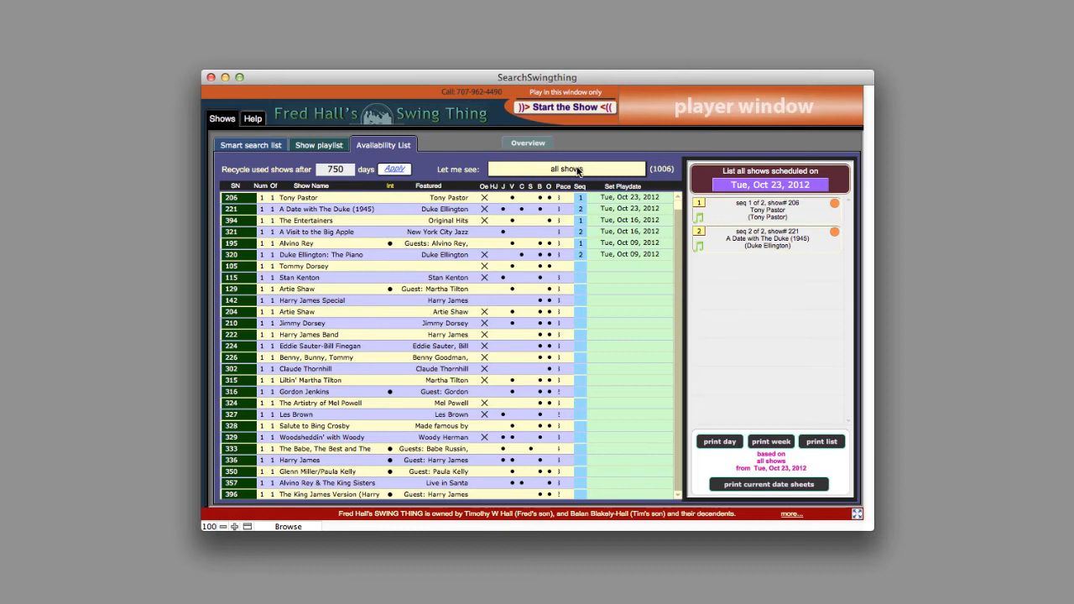
- Filter the availability list to shows that are currently available, and switch it to shows that are not currently available
mouse_move(577, 170)
click(607, 169)
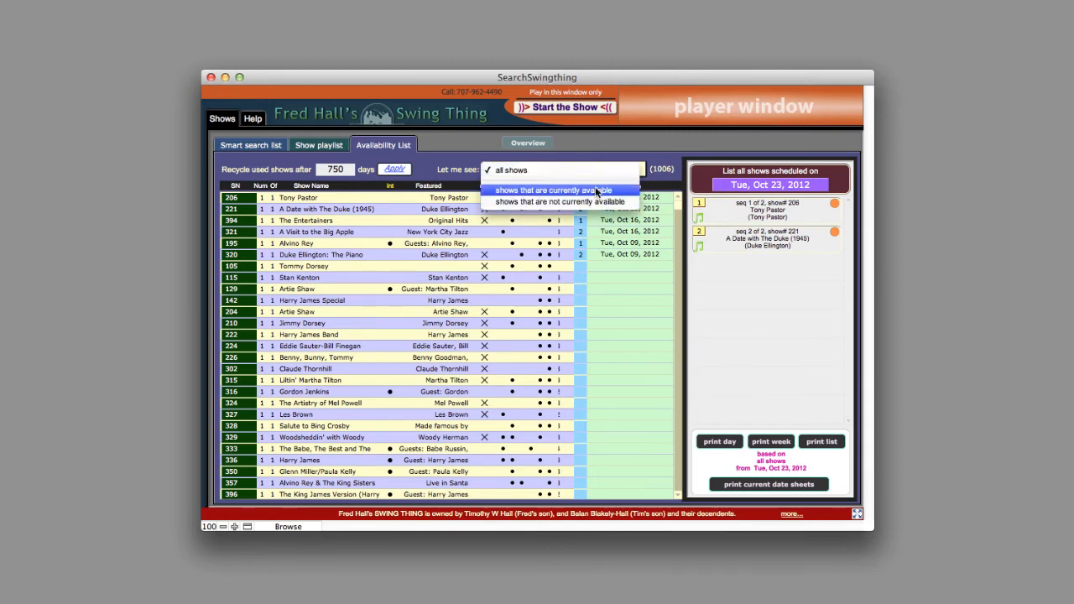
click(599, 191)
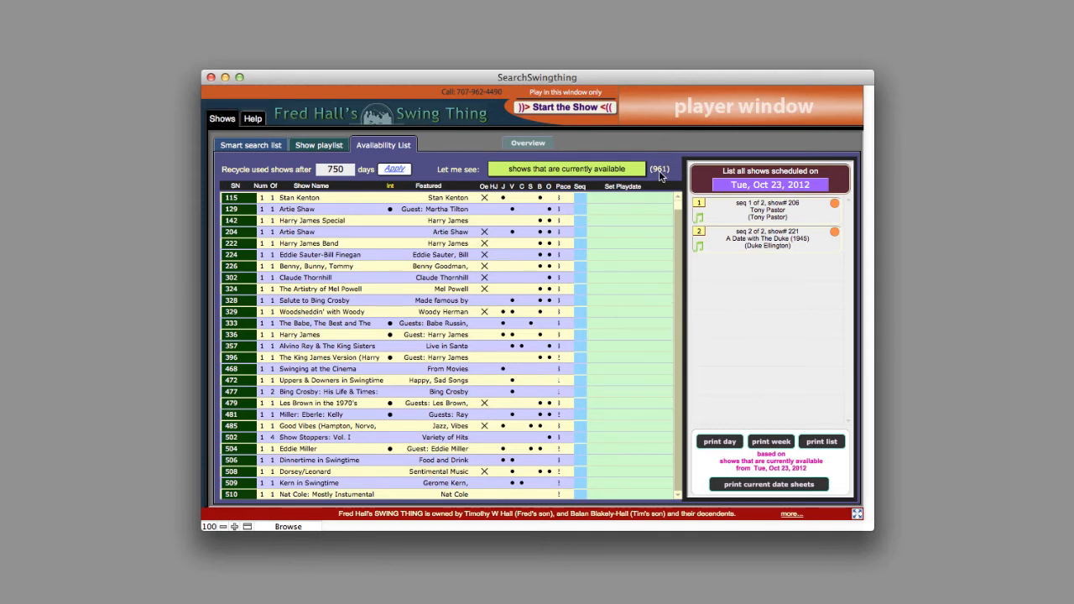
click(589, 169)
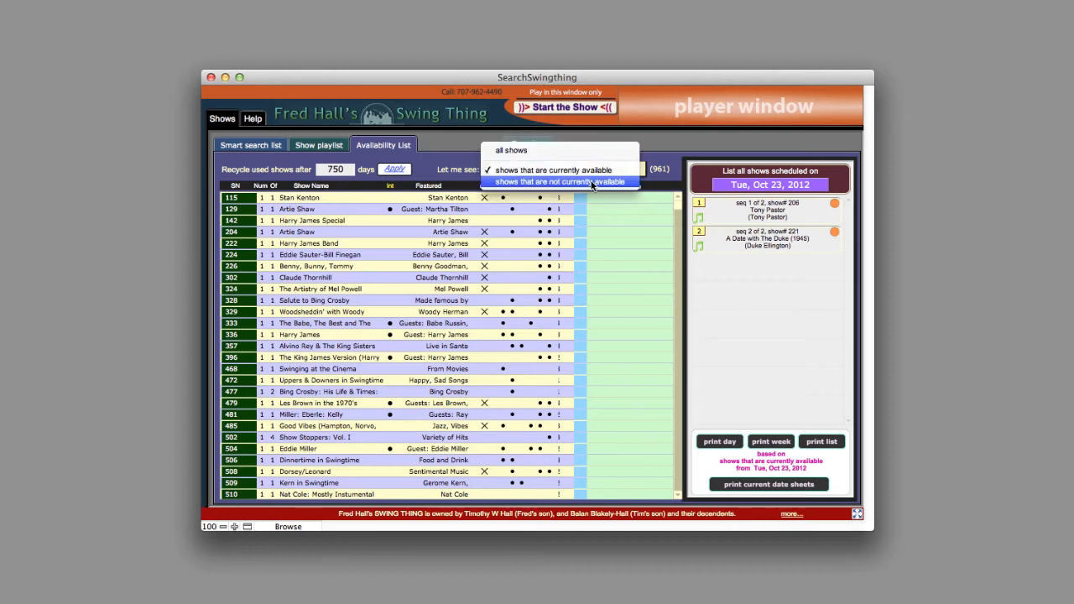
click(592, 182)
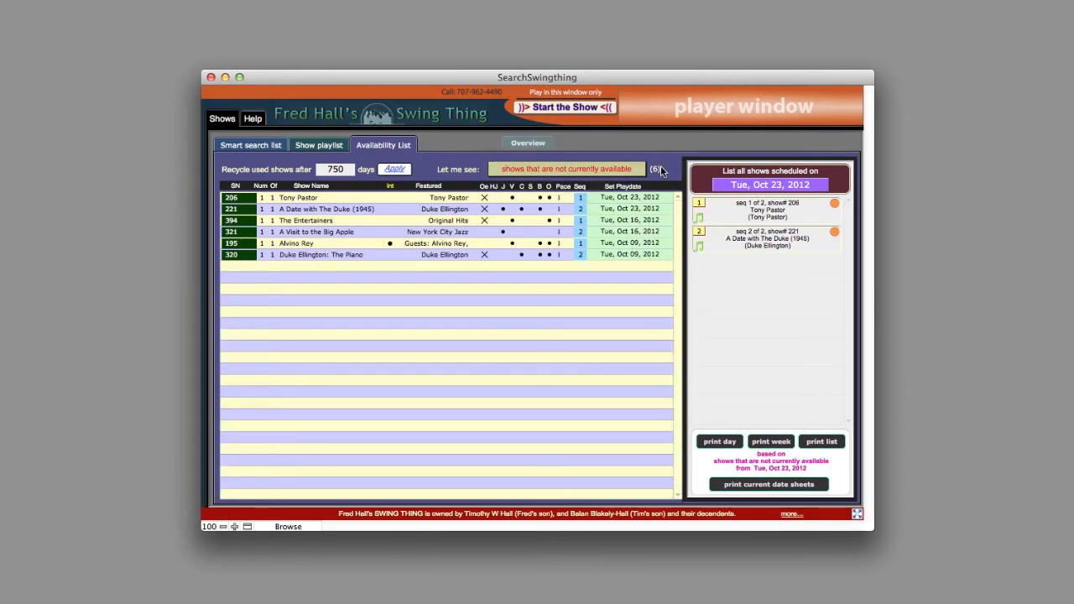
- Preview the printable list of shows that are not currently available, sorted by date, and cancel the print job
click(818, 440)
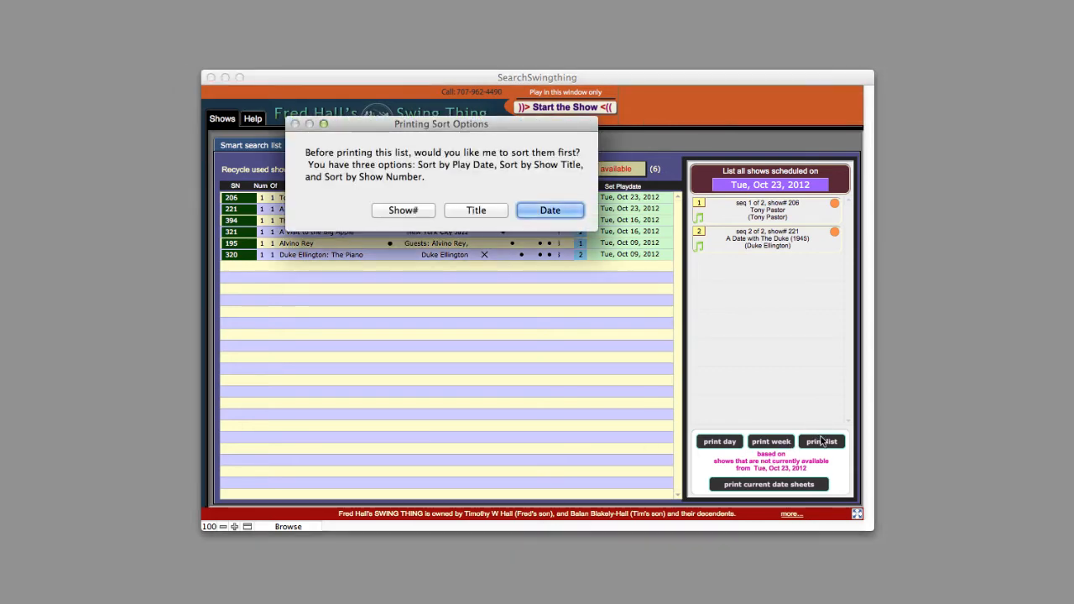
click(551, 210)
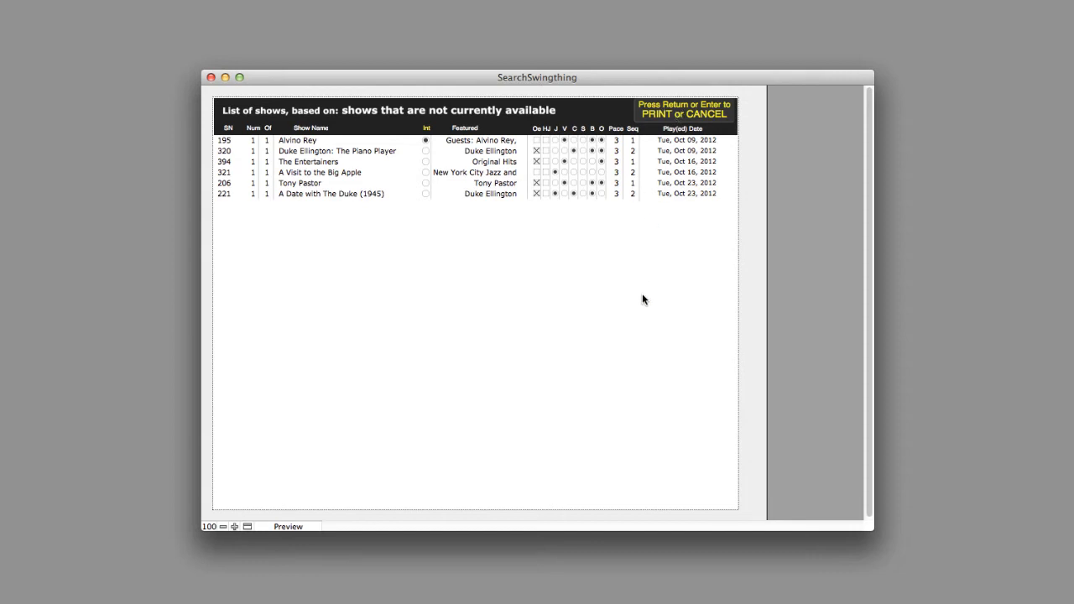
key(Return)
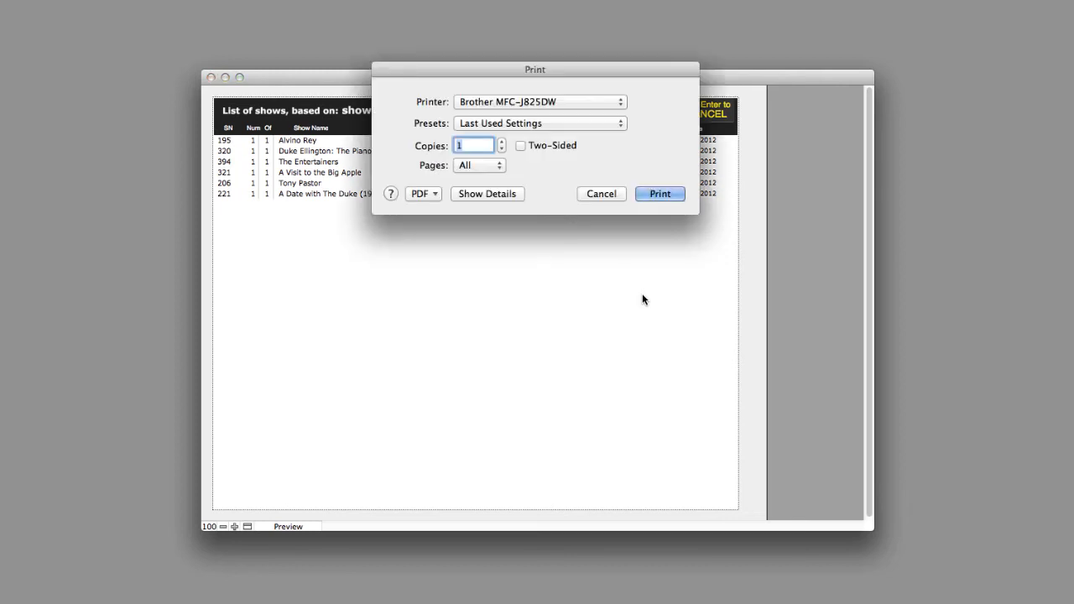
click(602, 192)
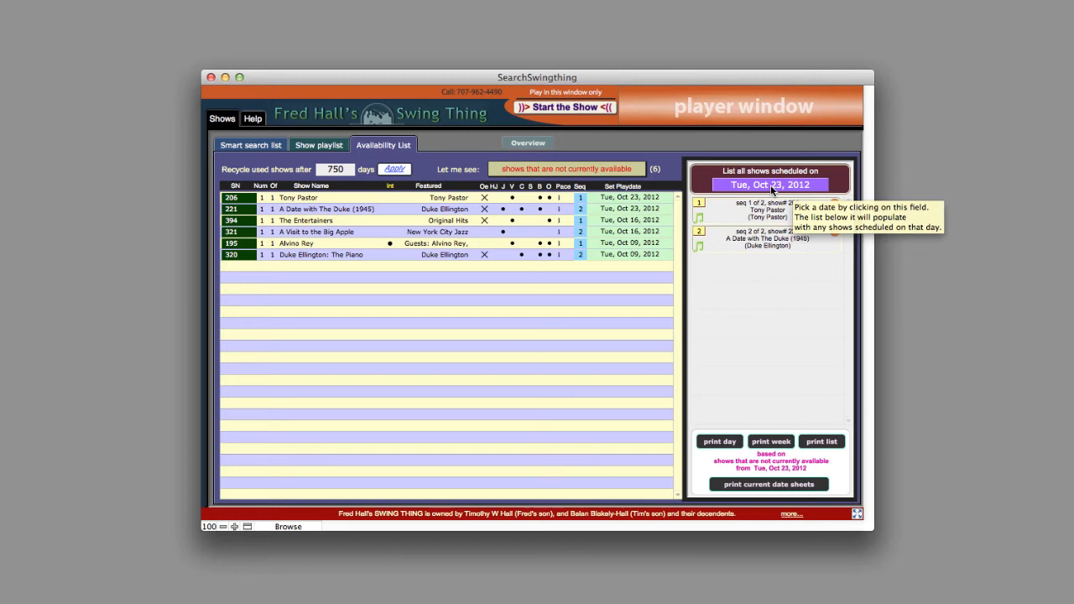
- Open the day's printout for Tuesday, October 23, 2012 as a PDF in Preview, review it, and quit Preview
click(724, 442)
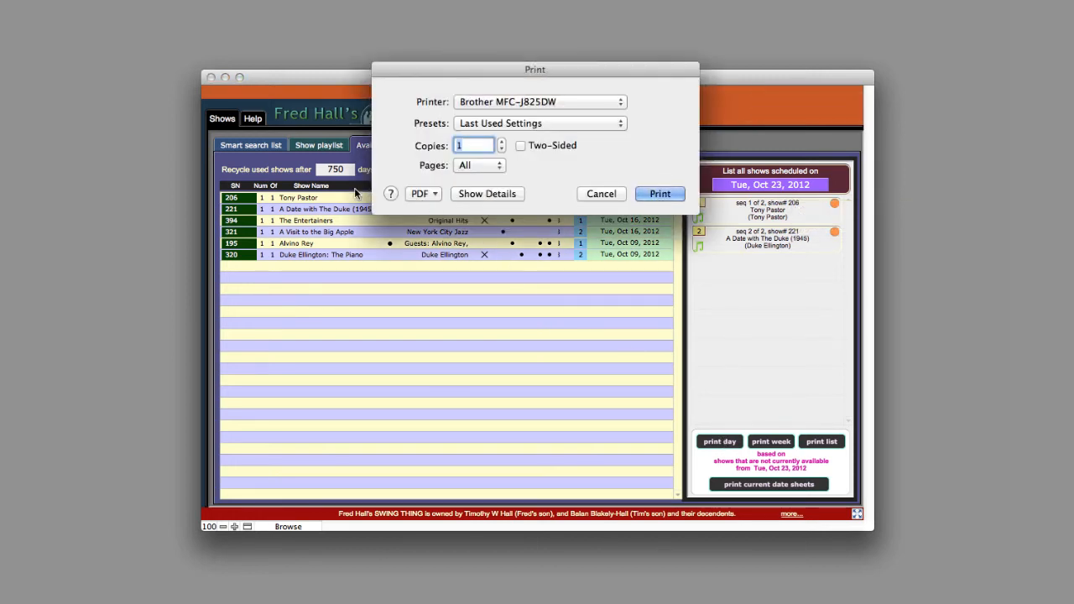
click(424, 194)
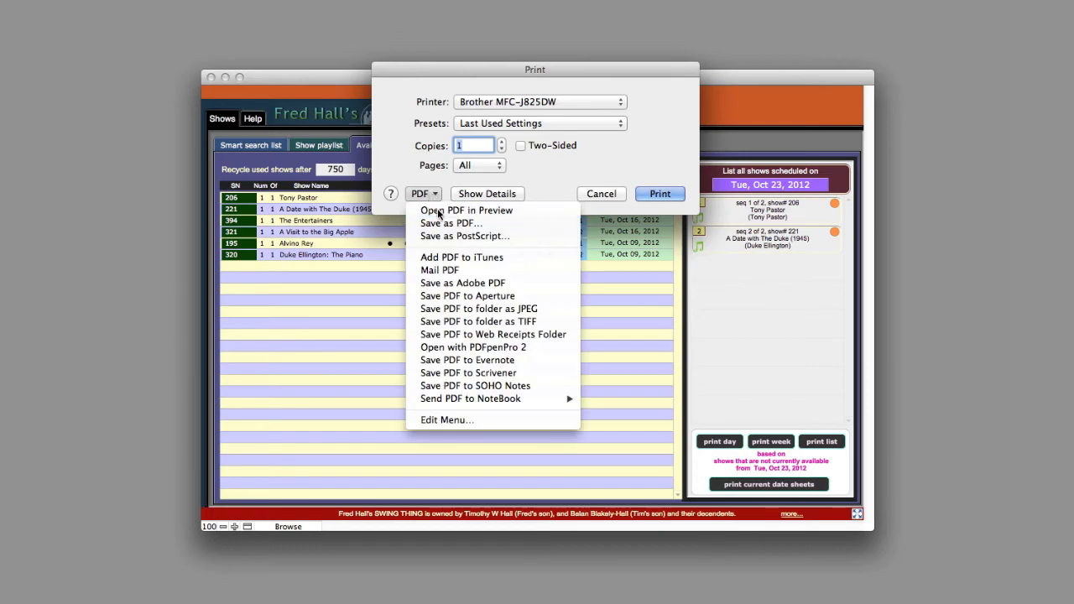
click(438, 211)
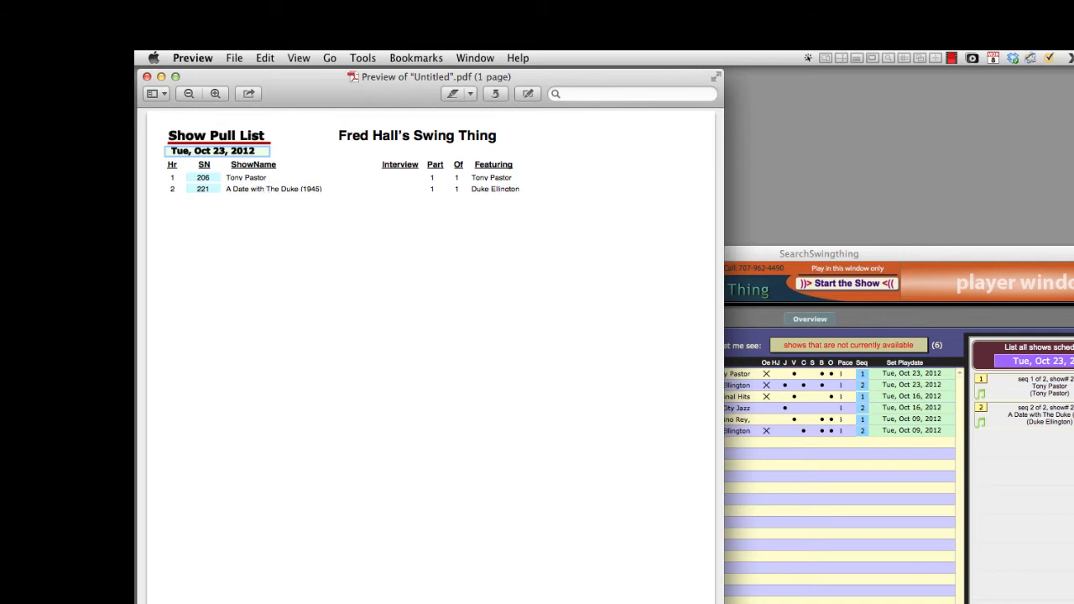
key(super+q)
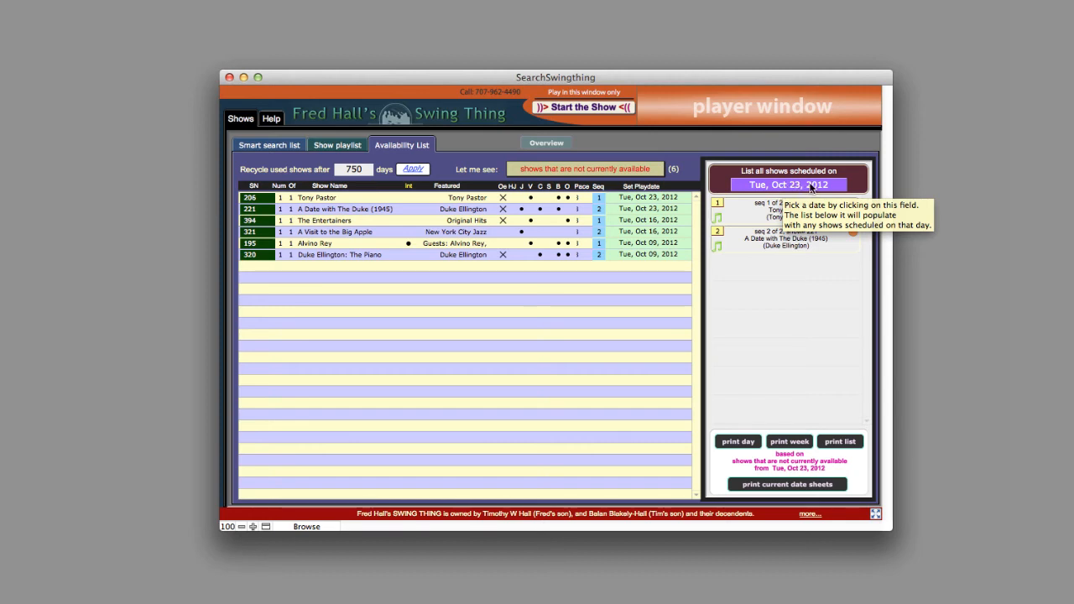
- Open the week's printout starting Tuesday, October 23, 2012 as a PDF in Preview, review it, and quit Preview
click(791, 442)
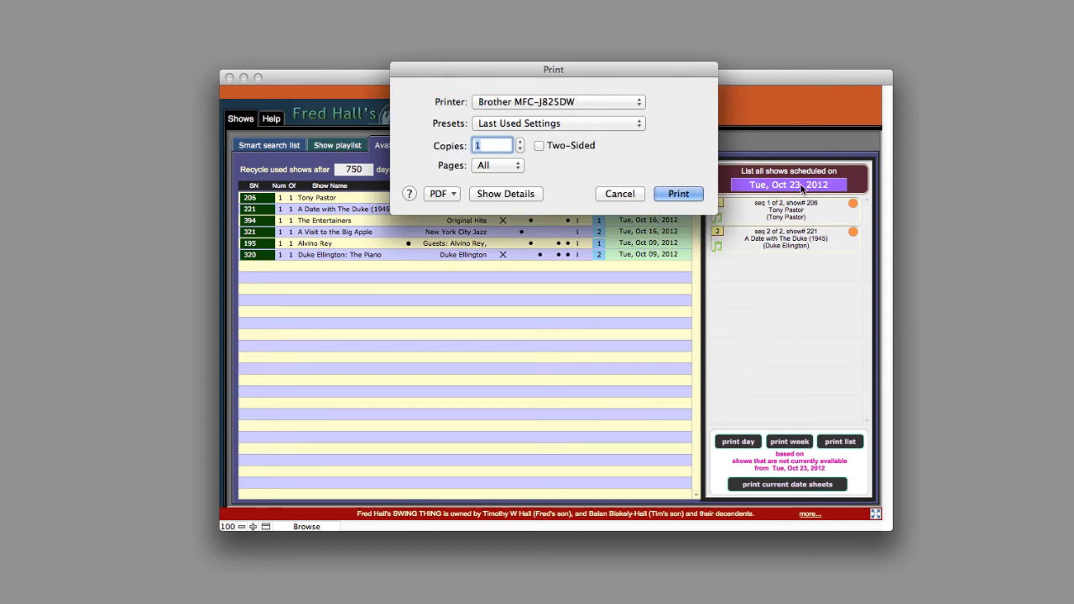
click(443, 193)
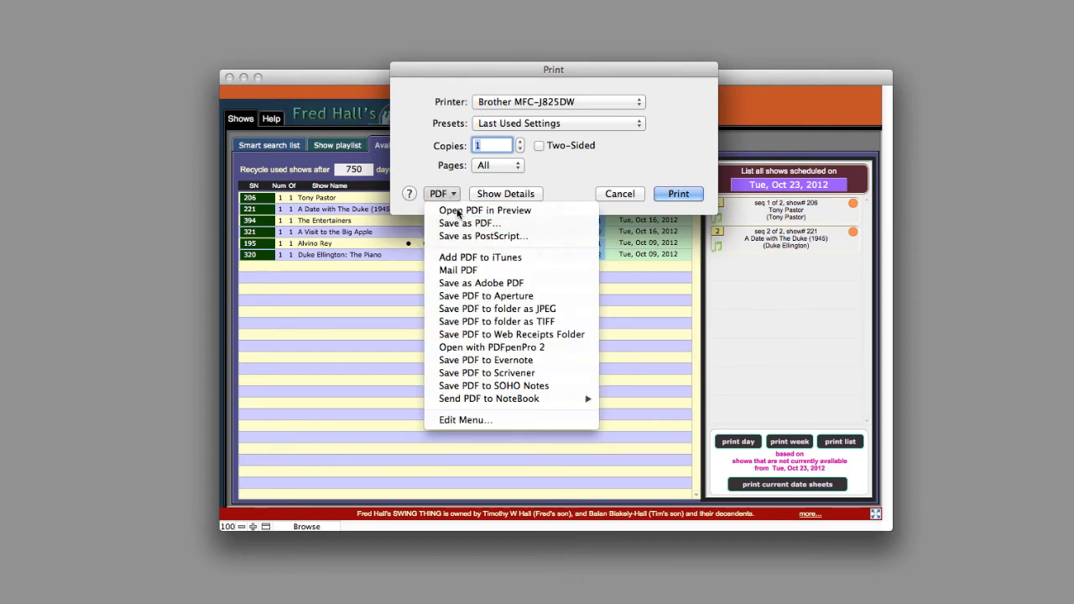
click(458, 211)
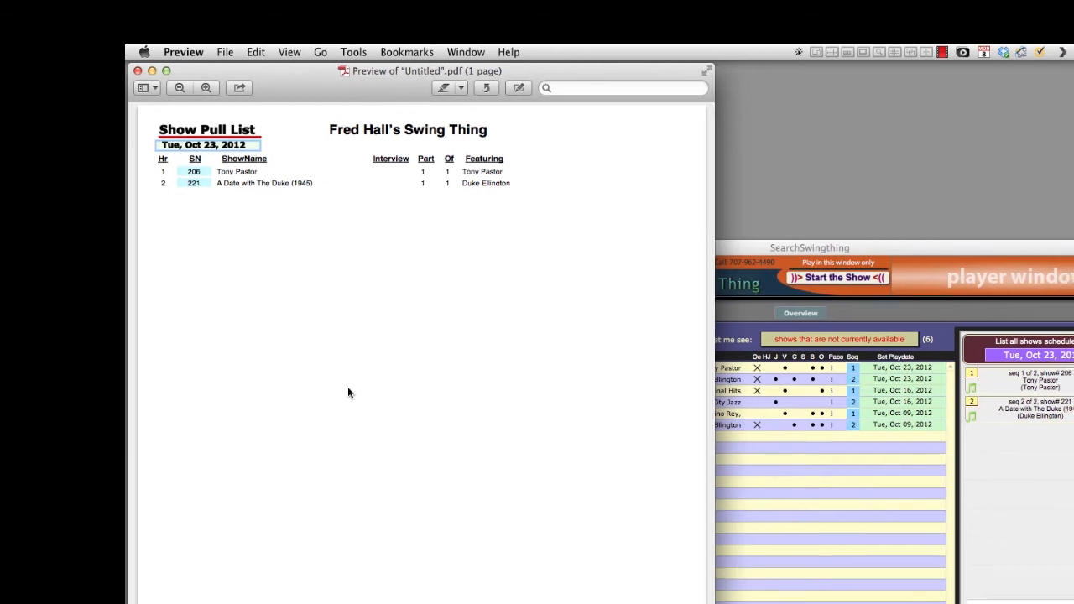
key(super+q)
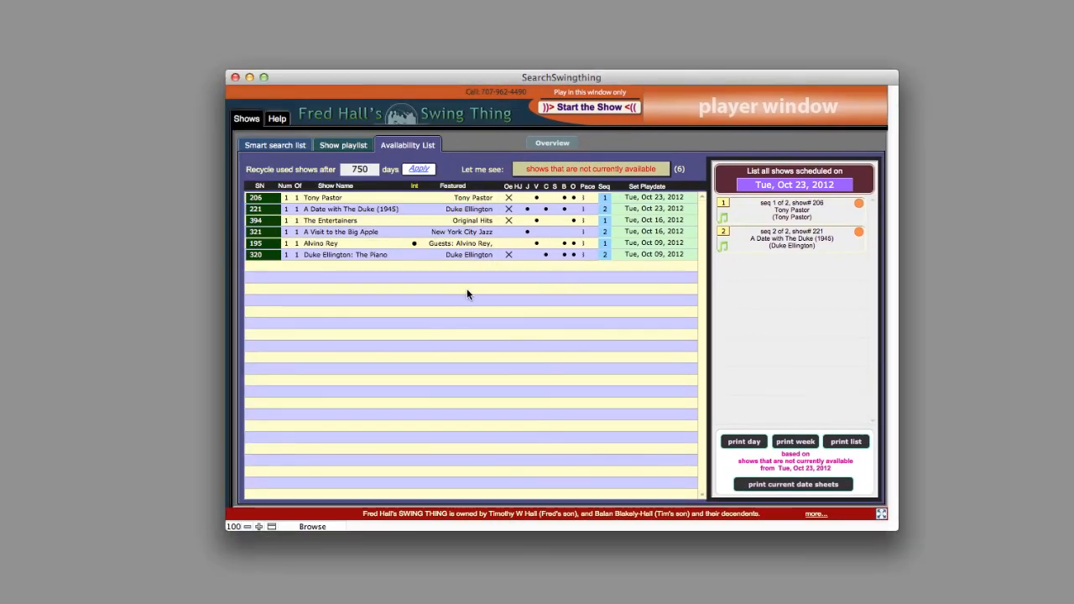
- Set the schedule date to Tuesday, October 9, 2012, and review that week's printout as a PDF in Preview
click(785, 186)
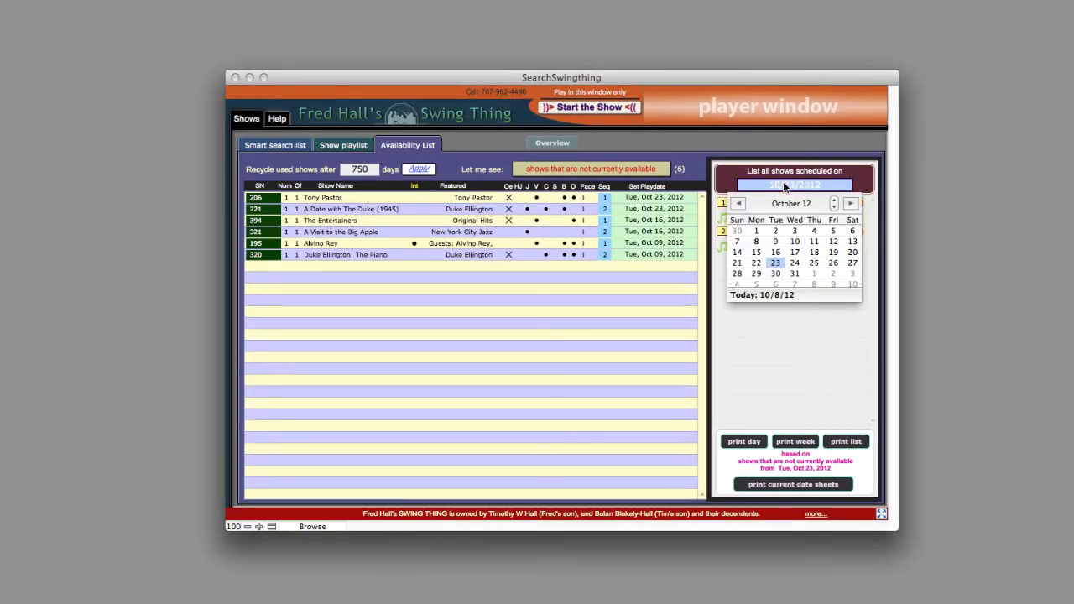
click(776, 242)
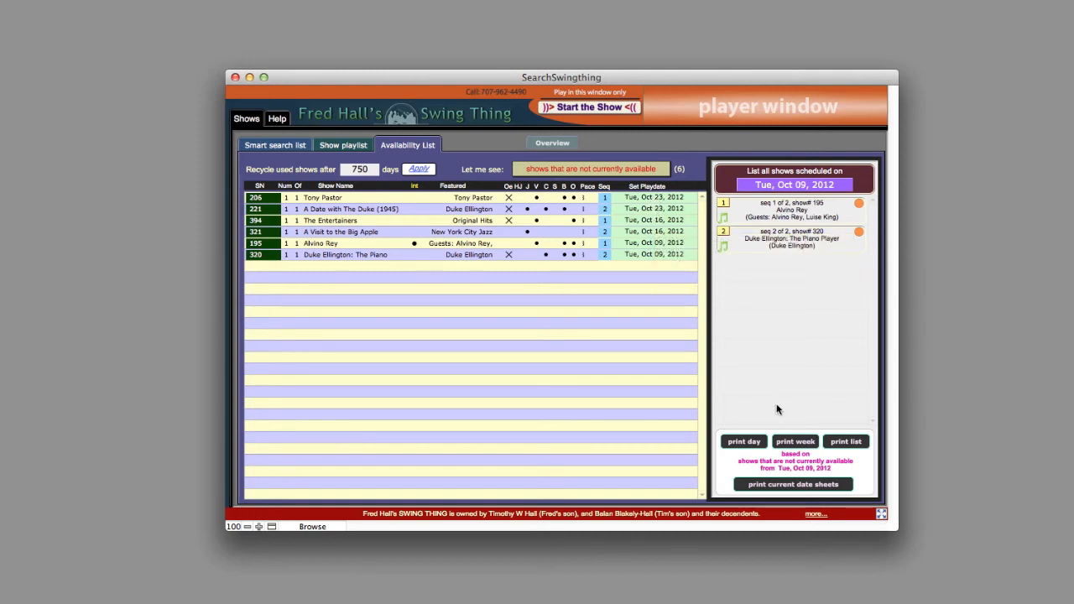
click(795, 442)
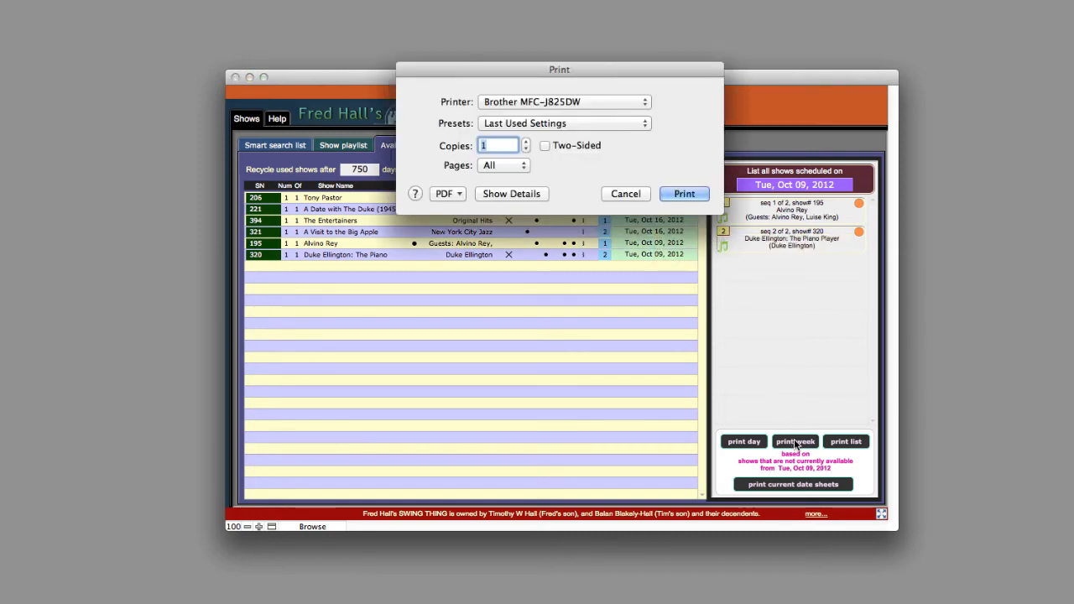
click(449, 194)
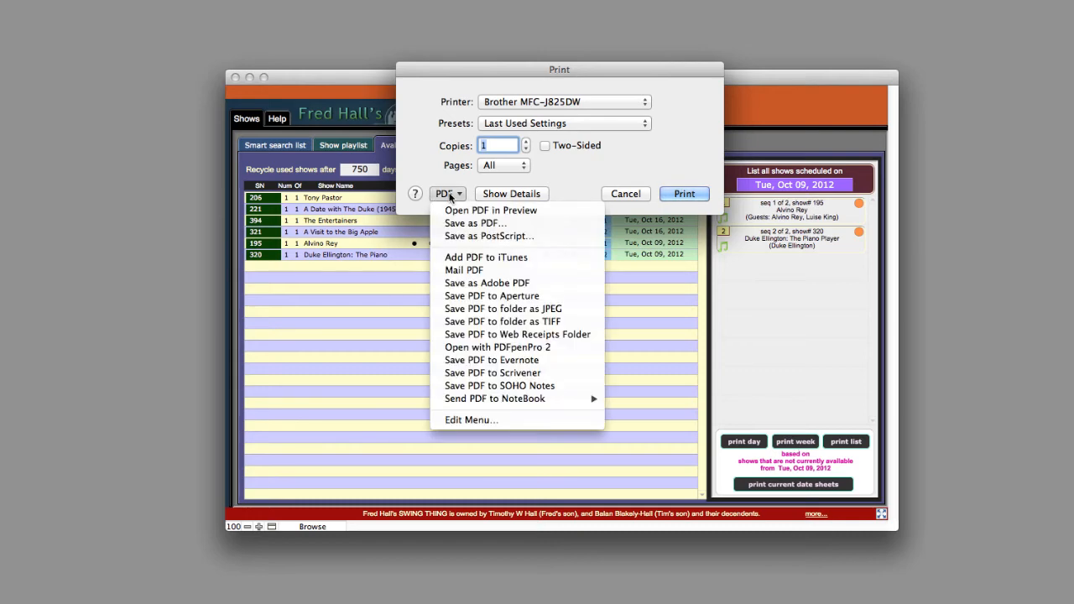
click(459, 210)
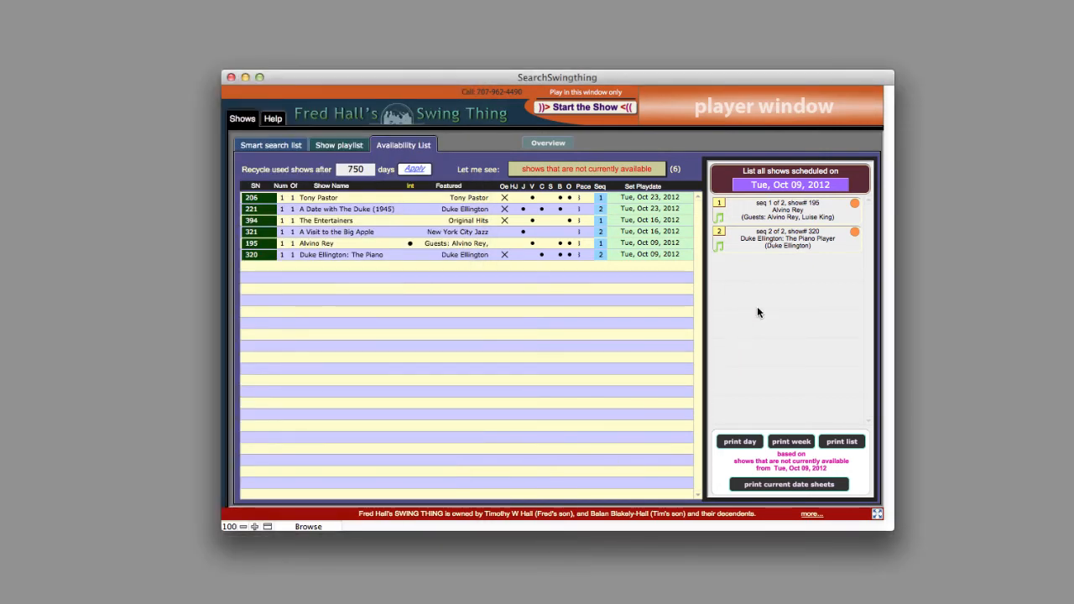
- Set the schedule date to Tuesday, October 16, 2012, open that week's printout as a PDF in Preview, and quit Preview after reviewing it
click(795, 184)
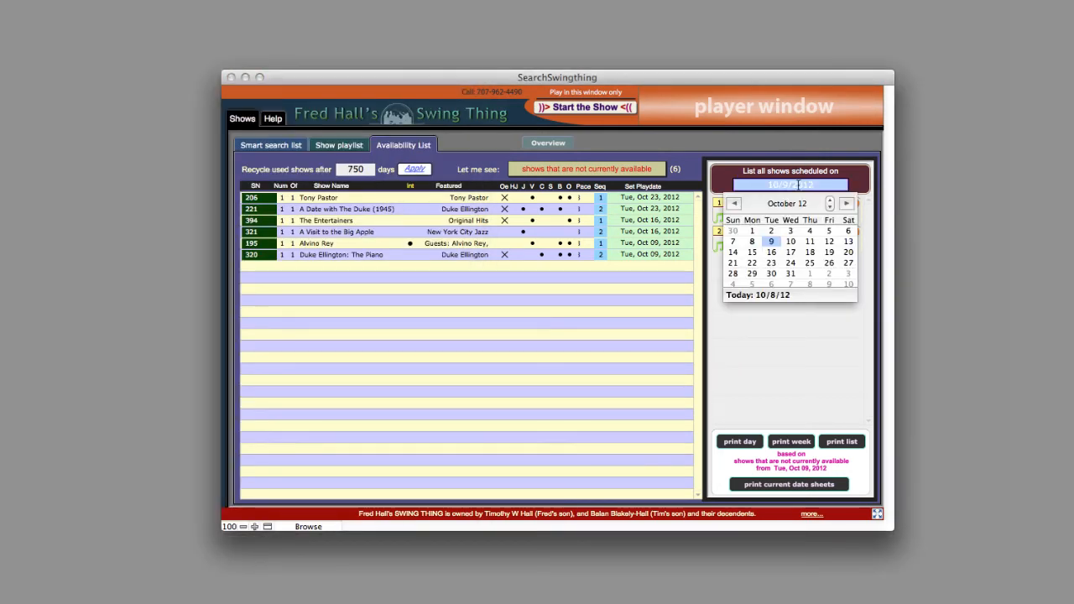
click(772, 254)
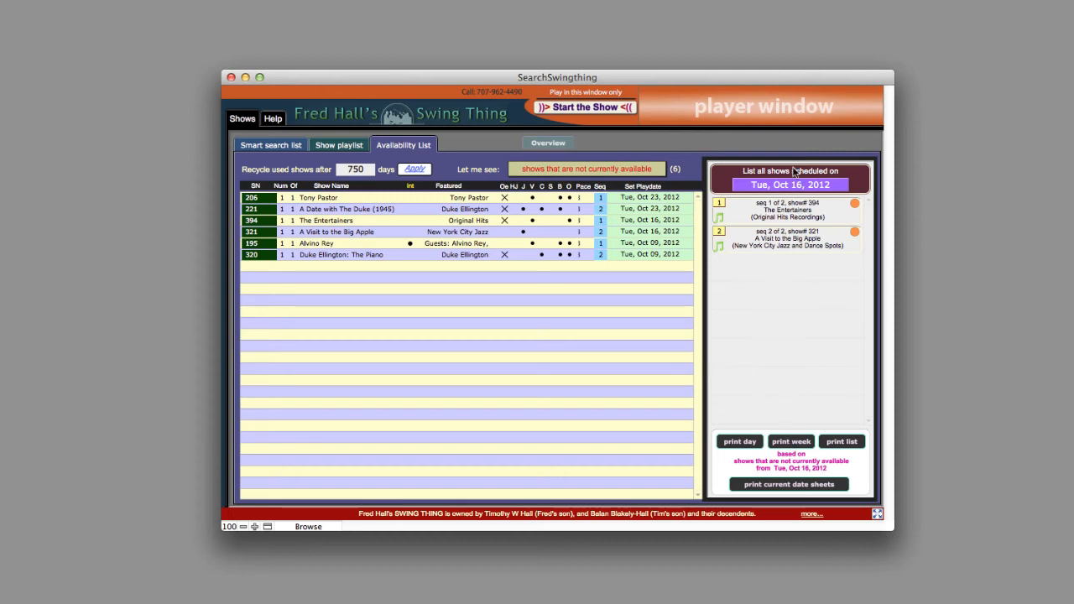
click(776, 441)
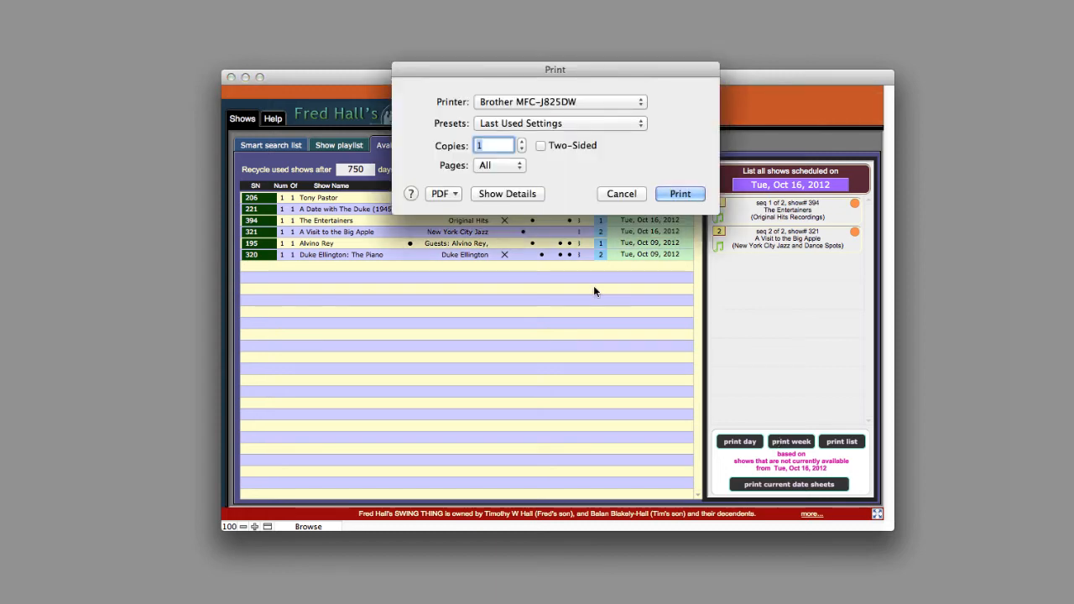
click(458, 196)
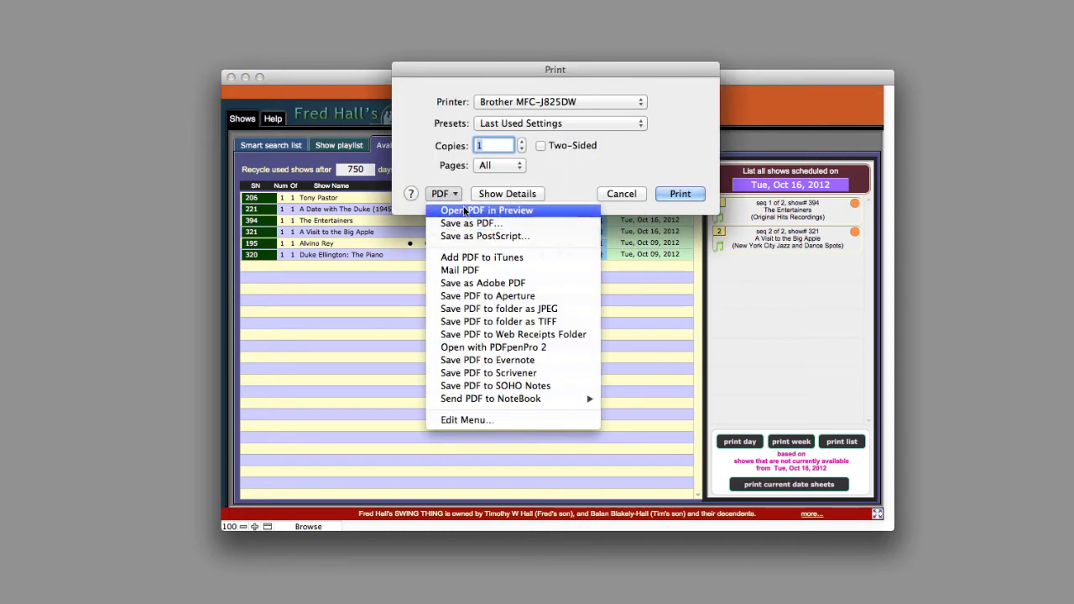
click(463, 210)
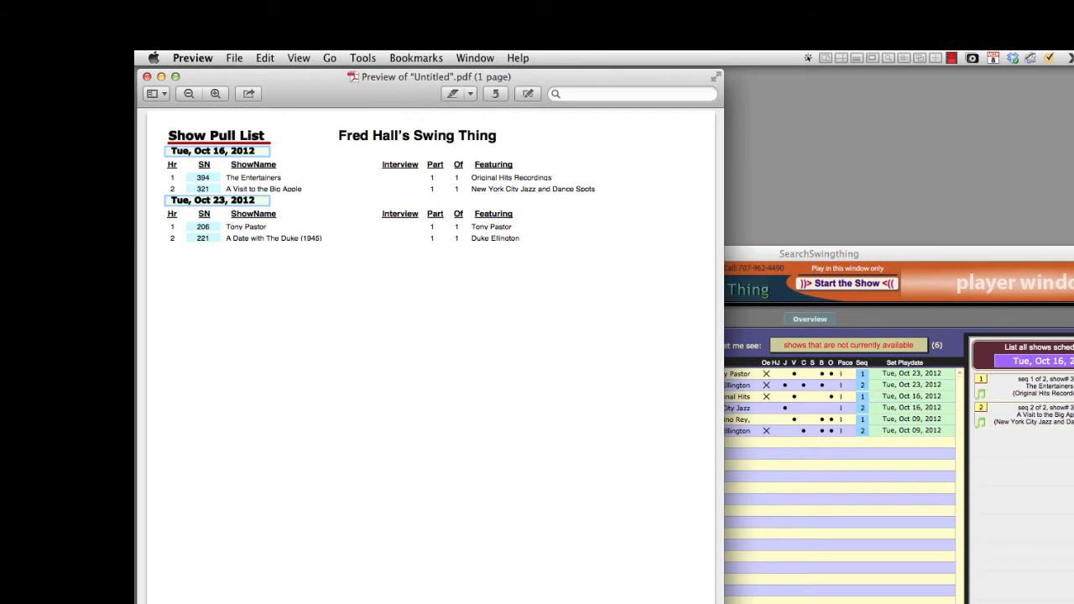
key(super+q)
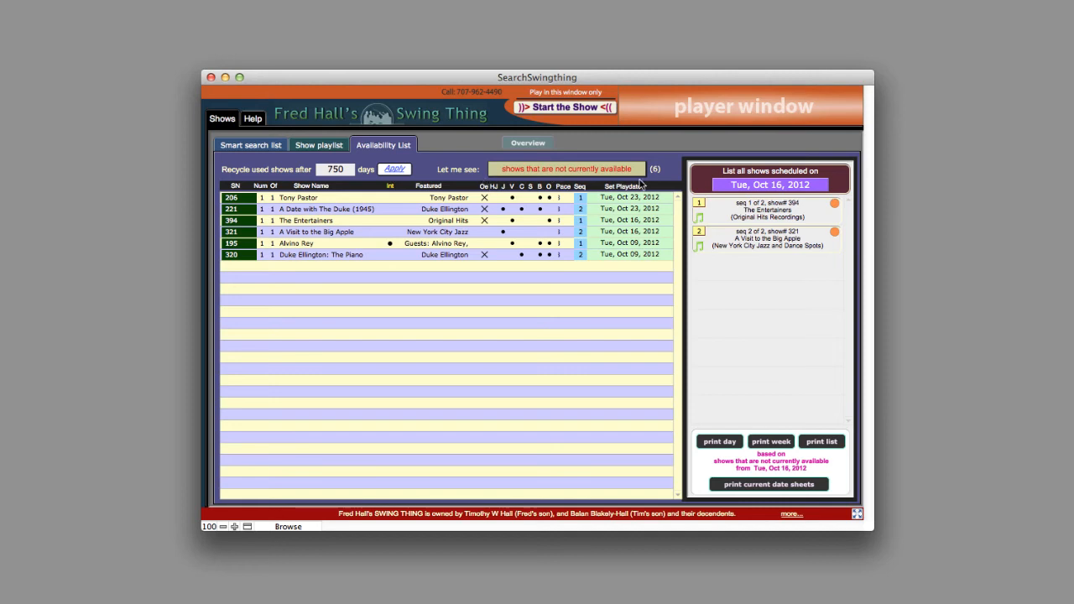
- Open the current date sheets as the Play Dates work sheet and look through its programs and air dates
click(749, 487)
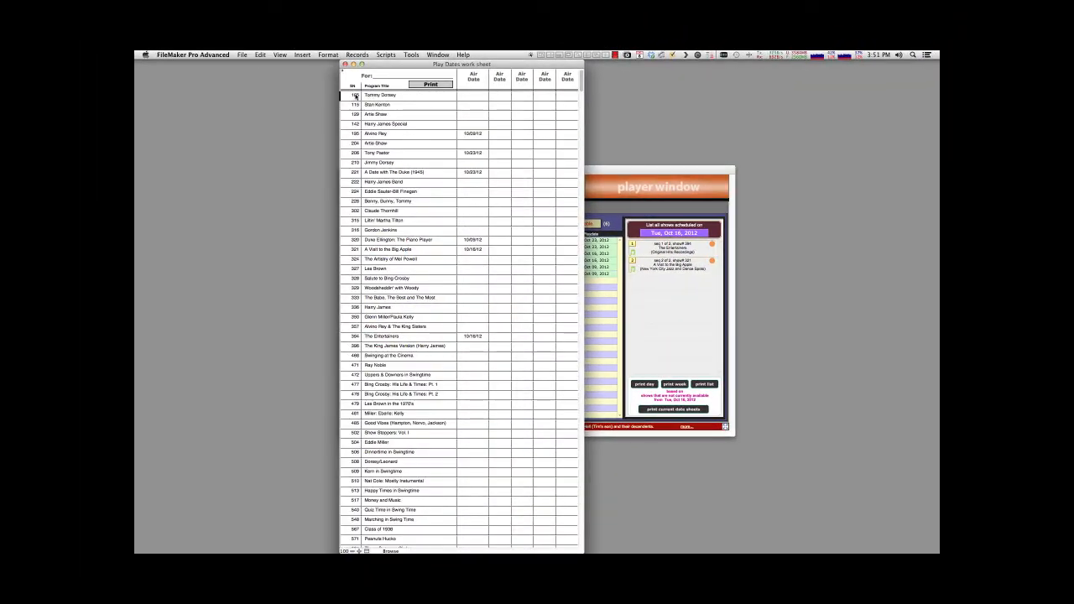
scroll(366, 356, down, 1)
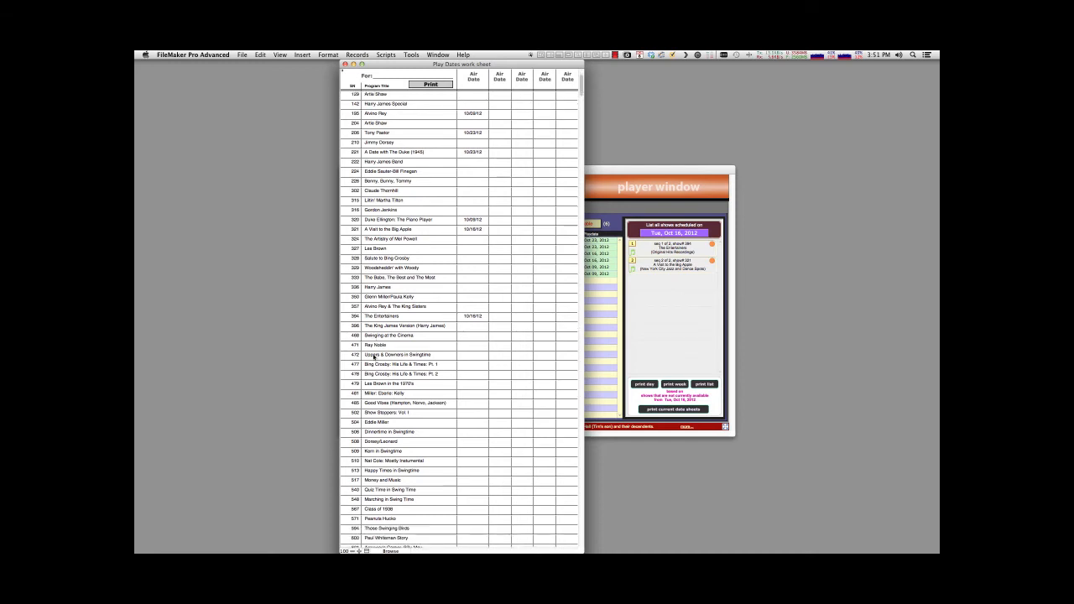
scroll(374, 356, down, 5)
scroll(375, 357, up, 8)
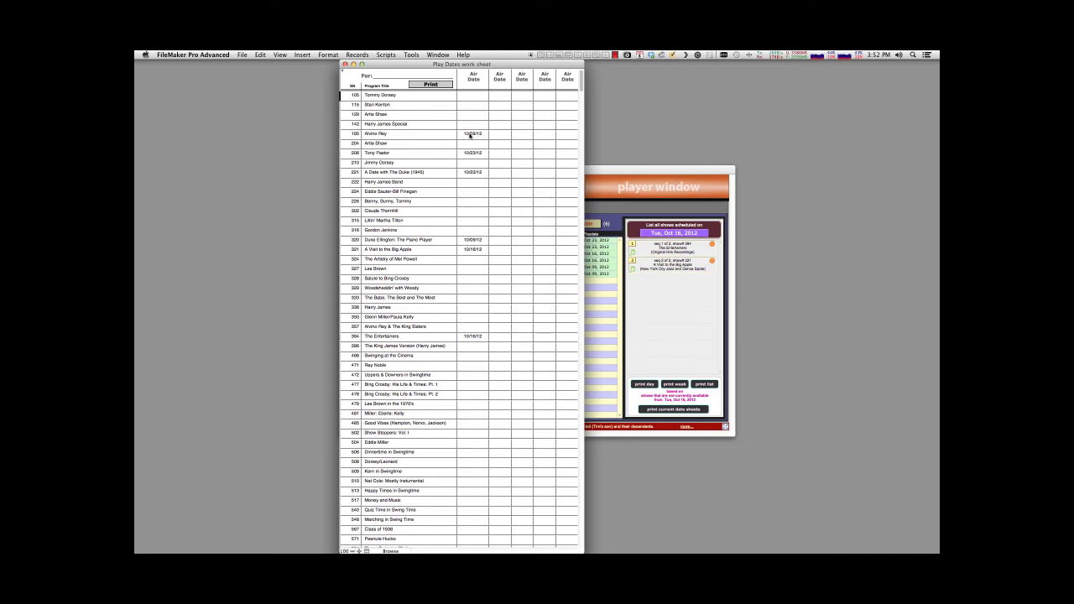
- Read the explanation of the recycle-days value in the SearchSwingthing window and return to the Play Dates work sheet
click(597, 169)
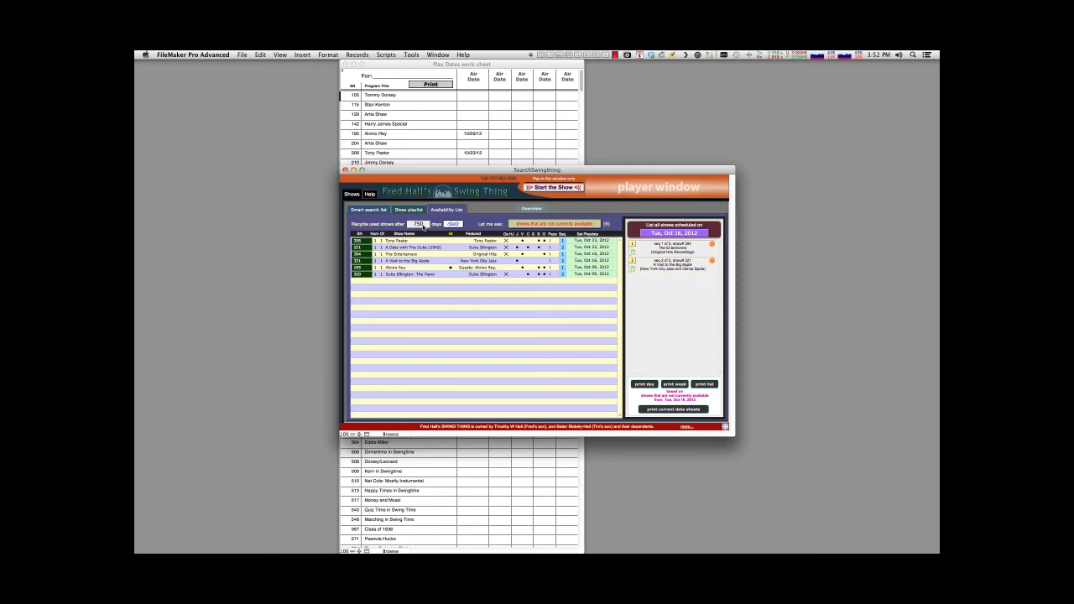
mouse_move(423, 226)
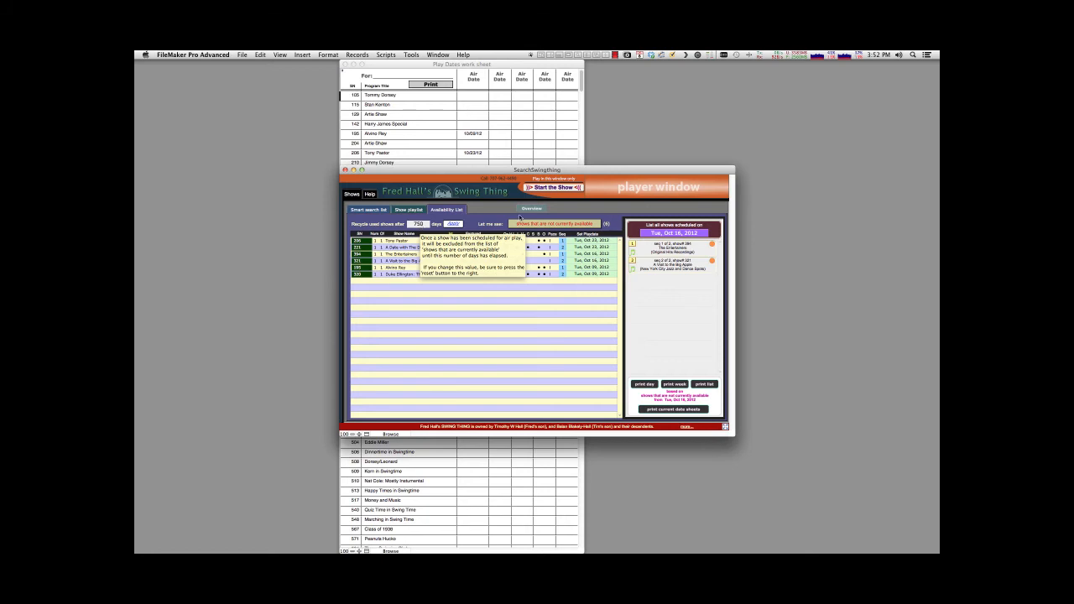
click(510, 113)
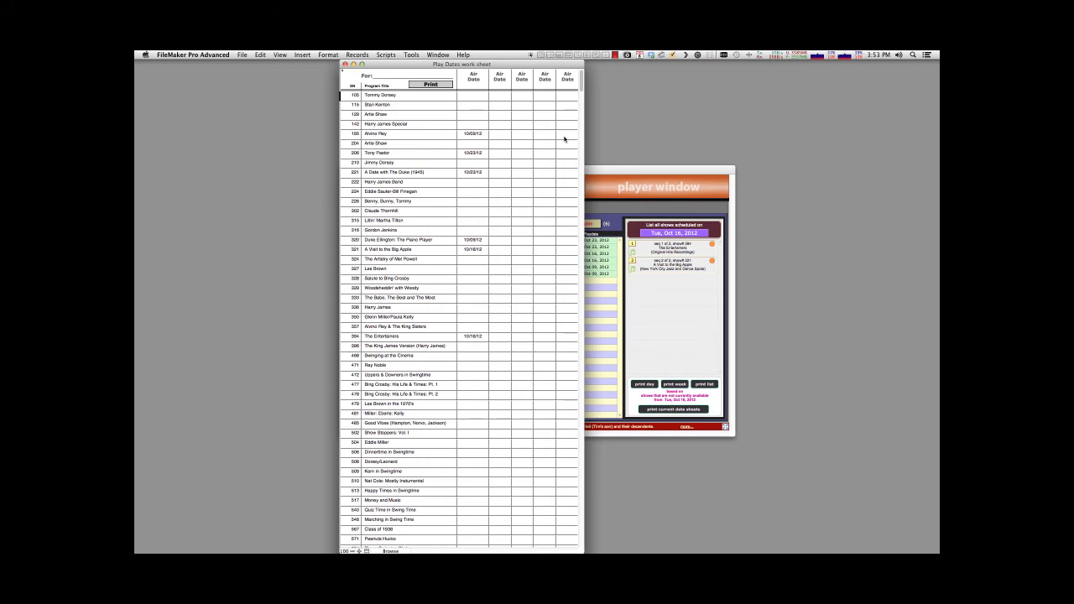
- Open the Play Dates work sheet's printout as a PDF in Preview and show its page thumbnails
click(433, 85)
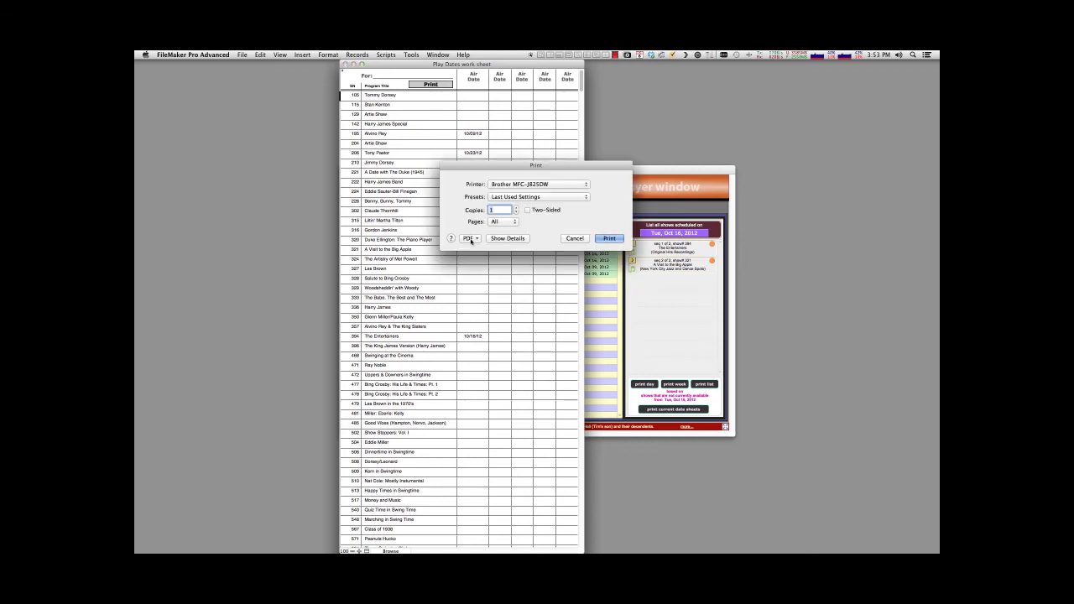
click(470, 238)
click(480, 248)
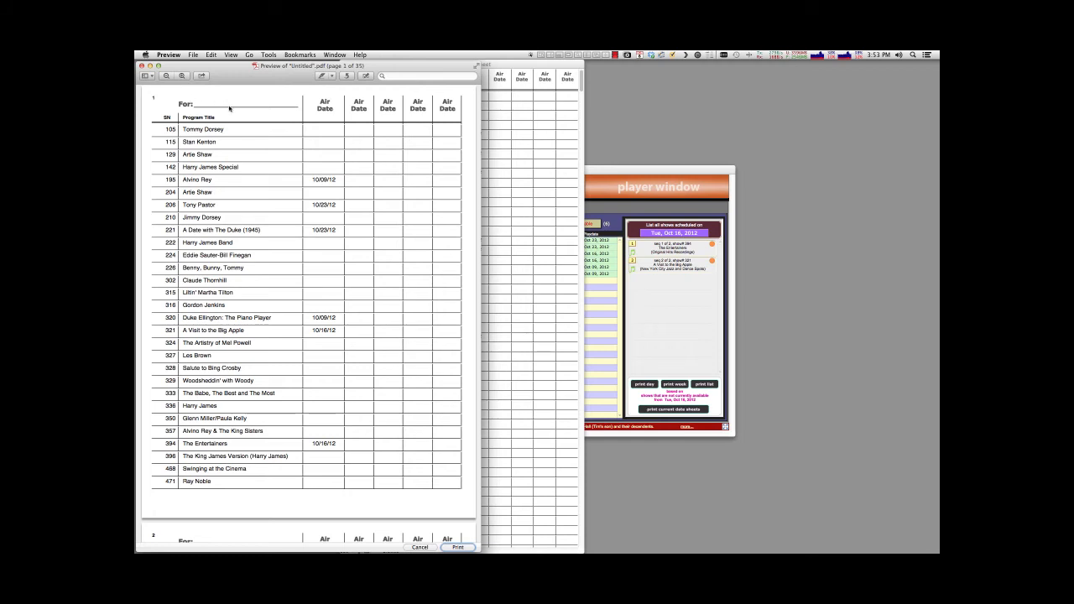
click(149, 76)
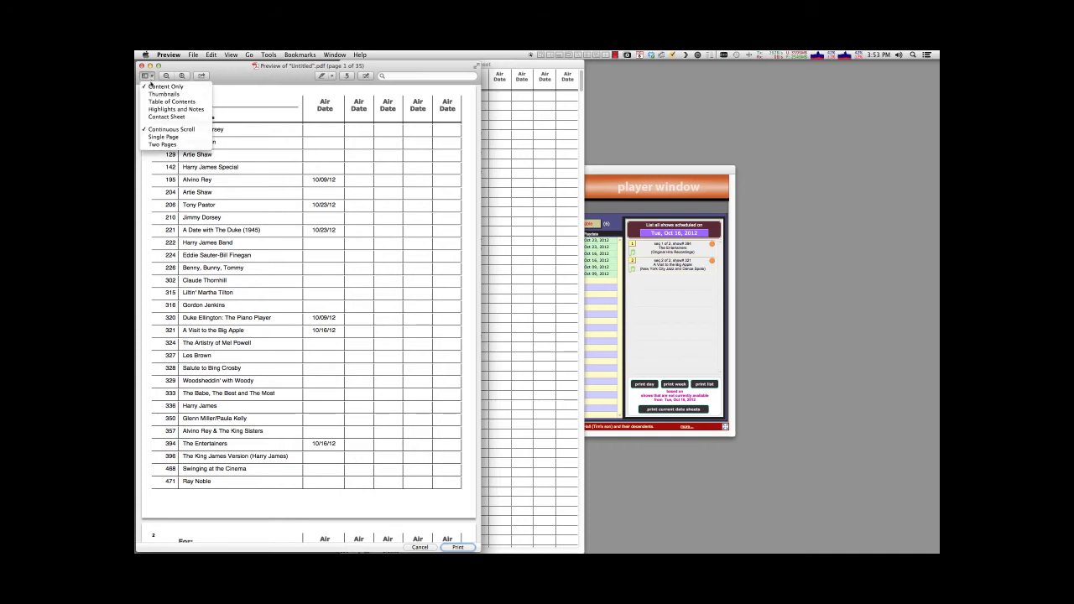
click(156, 95)
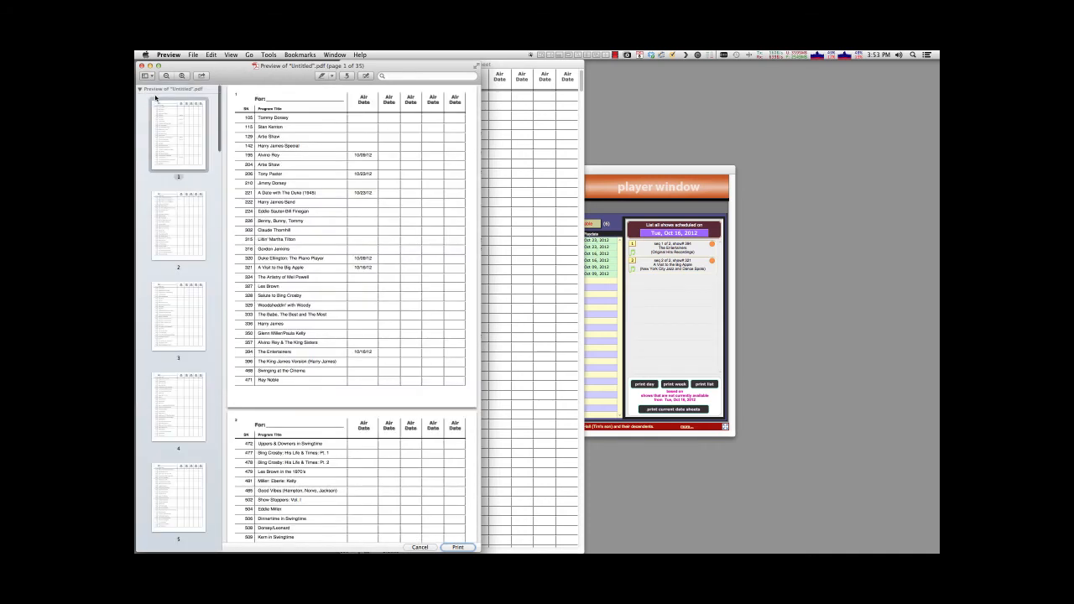
- Look through the page thumbnails of the Play Dates work sheet PDF and quit Preview
scroll(172, 266, down, 3)
scroll(173, 267, down, 10)
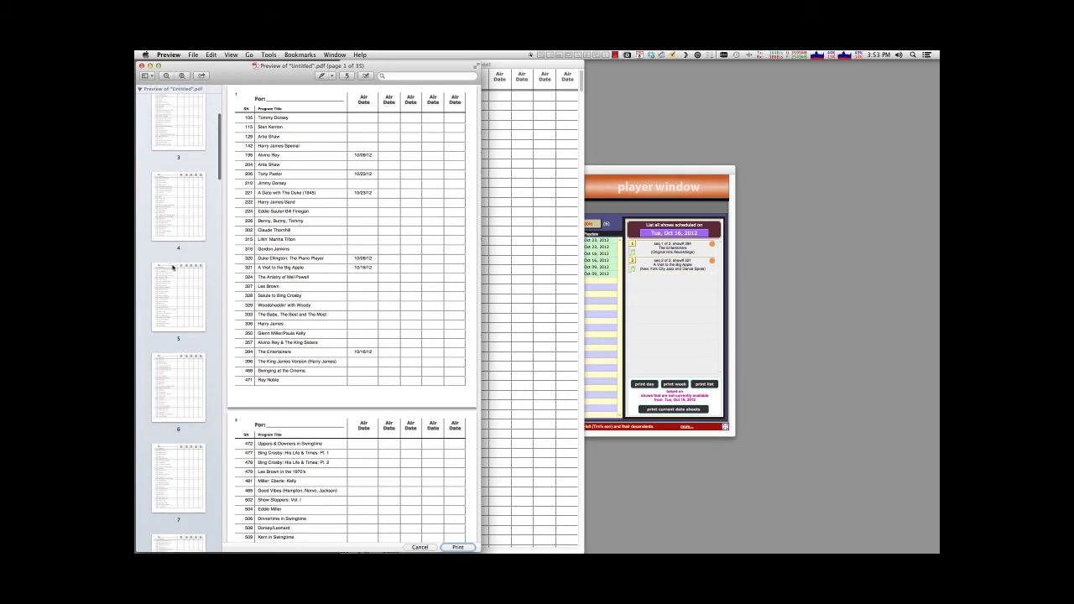
scroll(173, 267, down, 2)
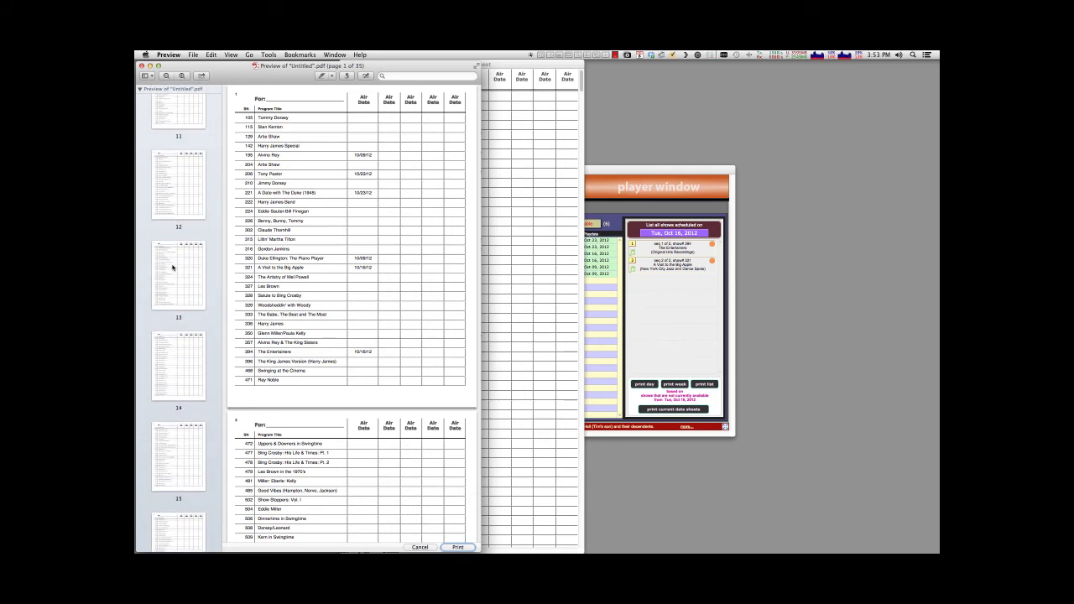
scroll(177, 287, up, 8)
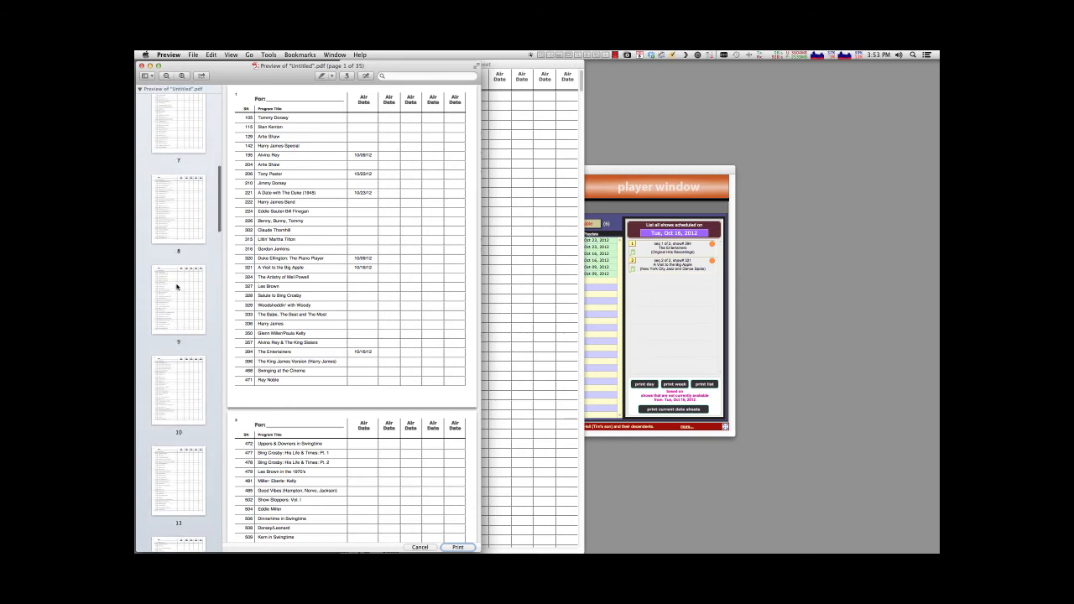
scroll(177, 287, down, 3)
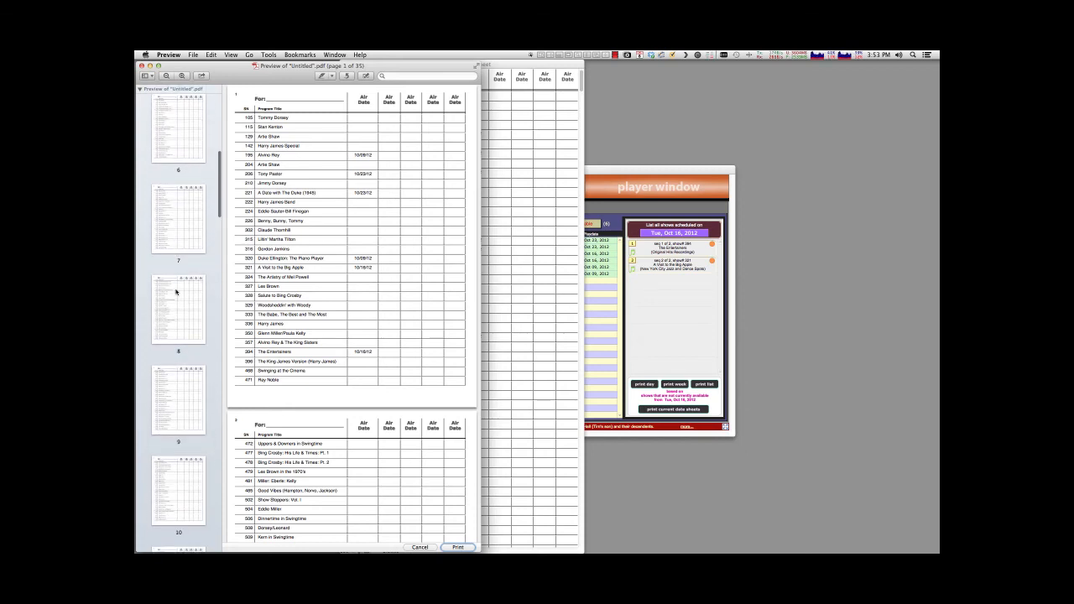
scroll(175, 291, down, 15)
scroll(177, 291, down, 8)
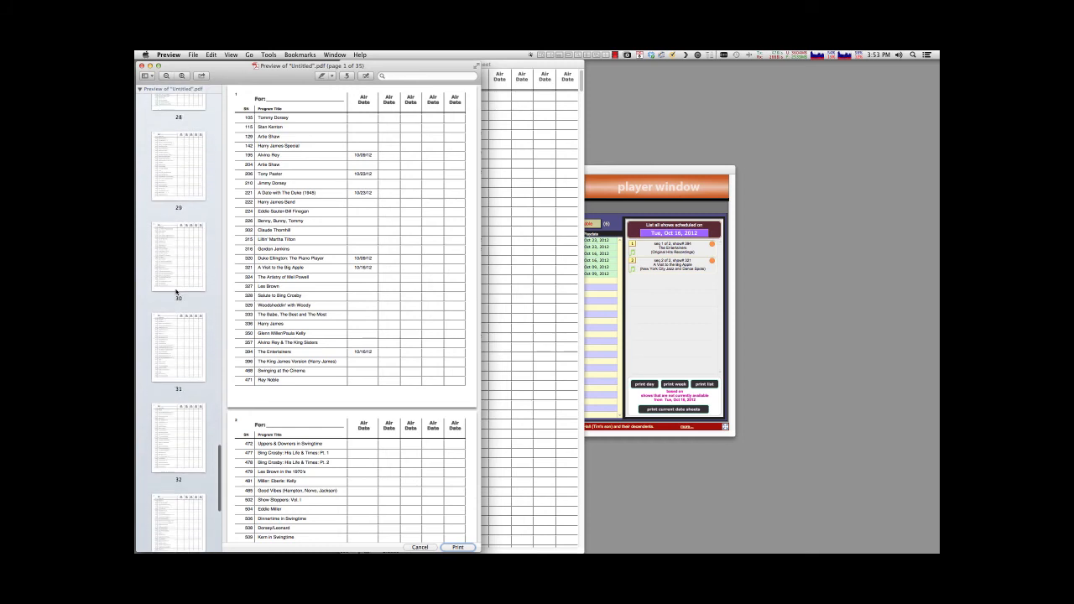
scroll(176, 292, up, 20)
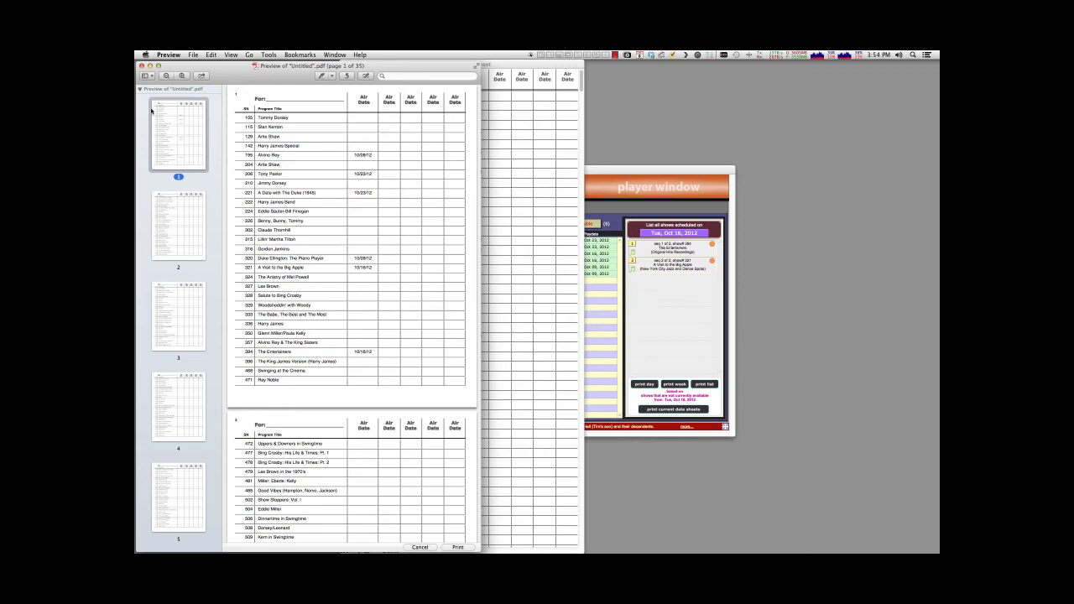
key(super+q)
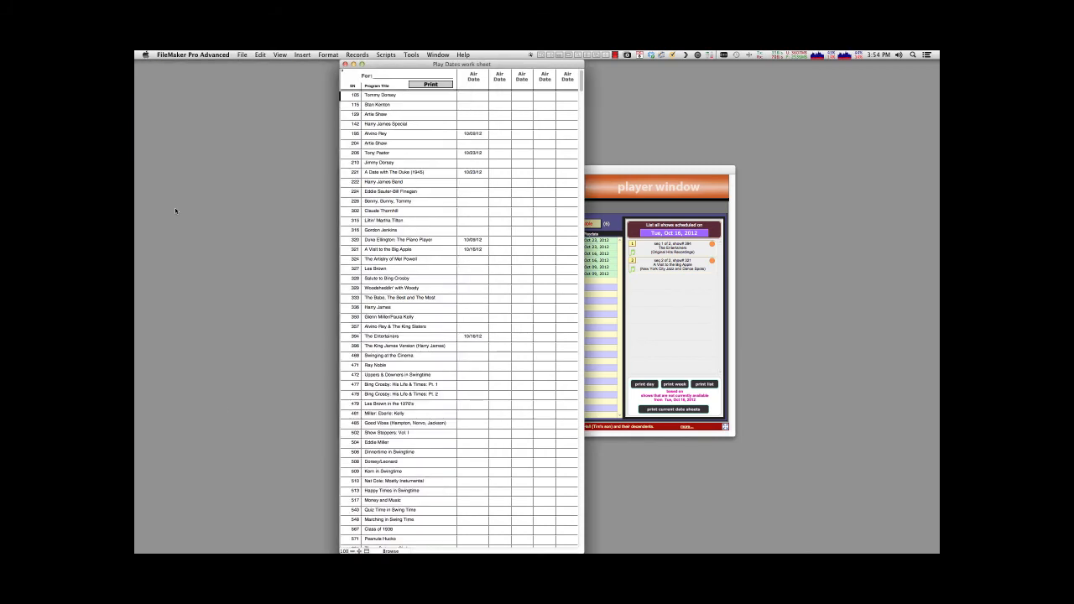
- Close the Play Dates work sheet, view the overview of shows that are not currently available, and return to the availability list
key(super+w)
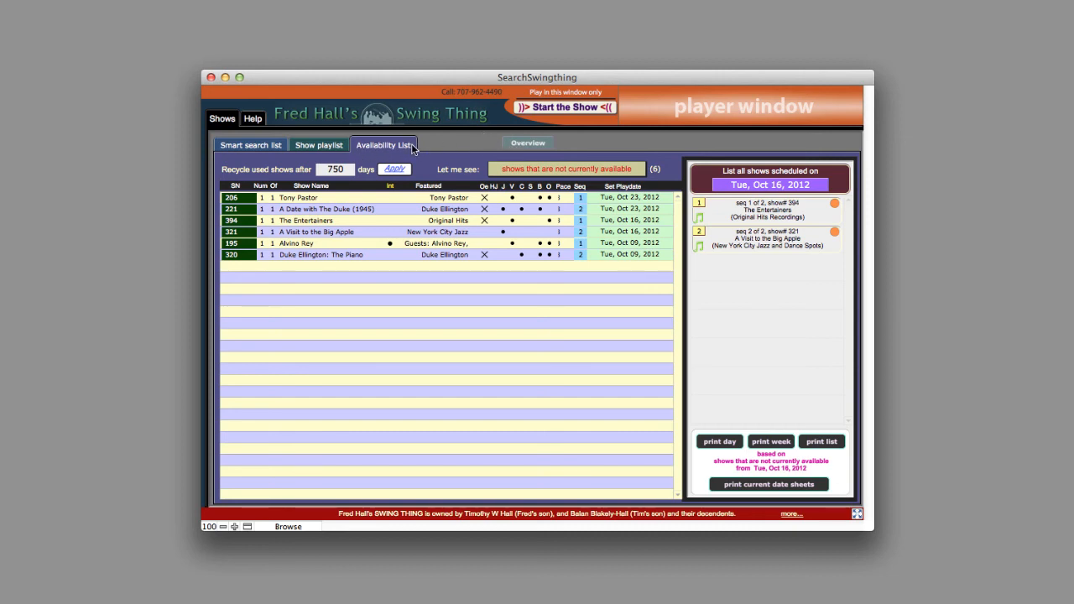
click(524, 143)
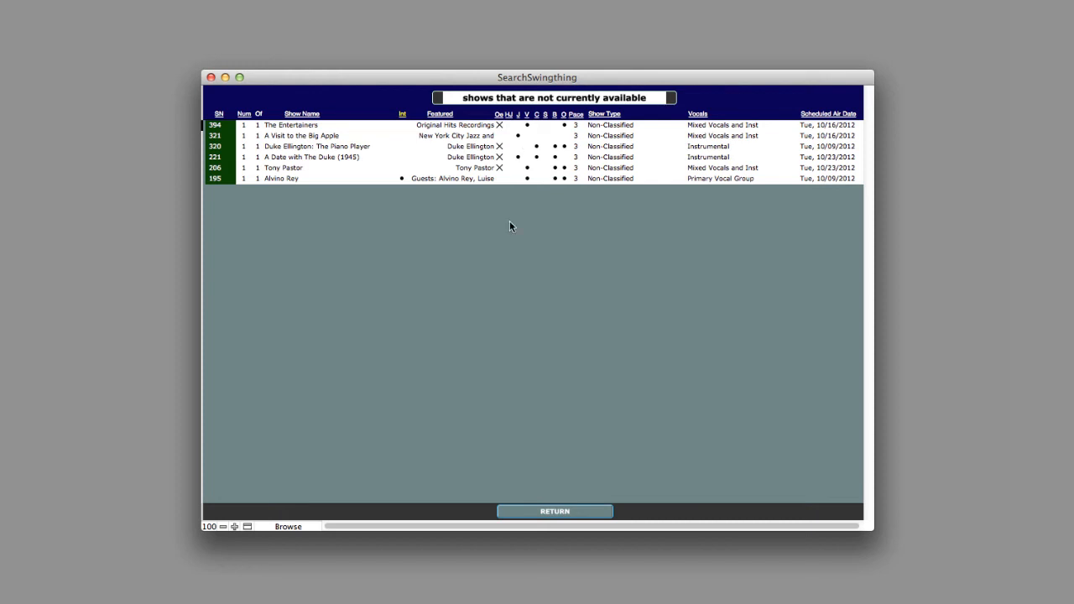
click(558, 511)
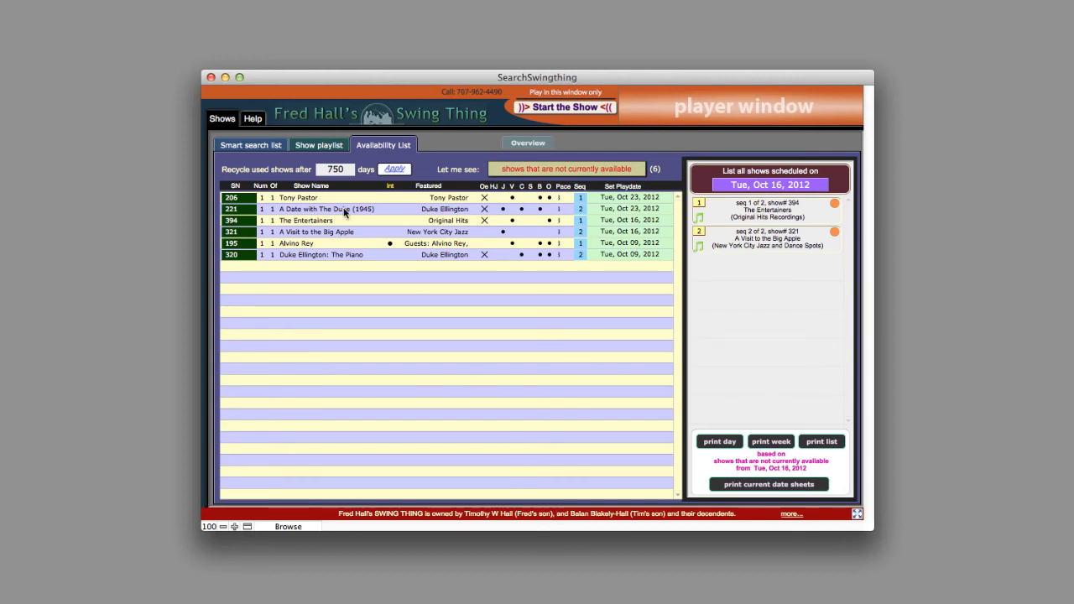
- Look through the overview of shows that are not currently available from the show playlist and open show 222, Harry James Band
click(329, 147)
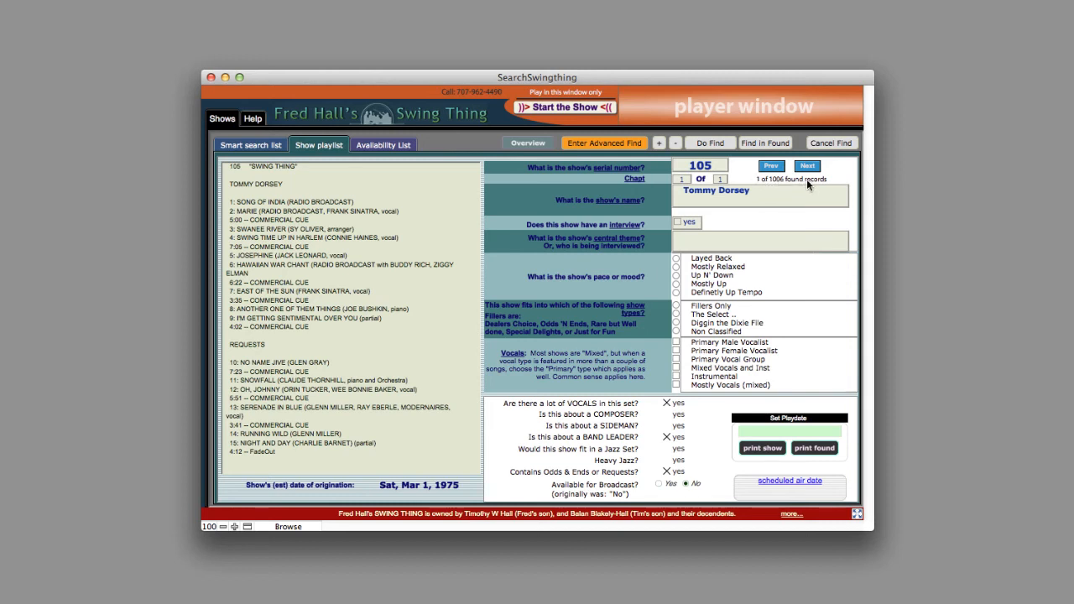
click(533, 143)
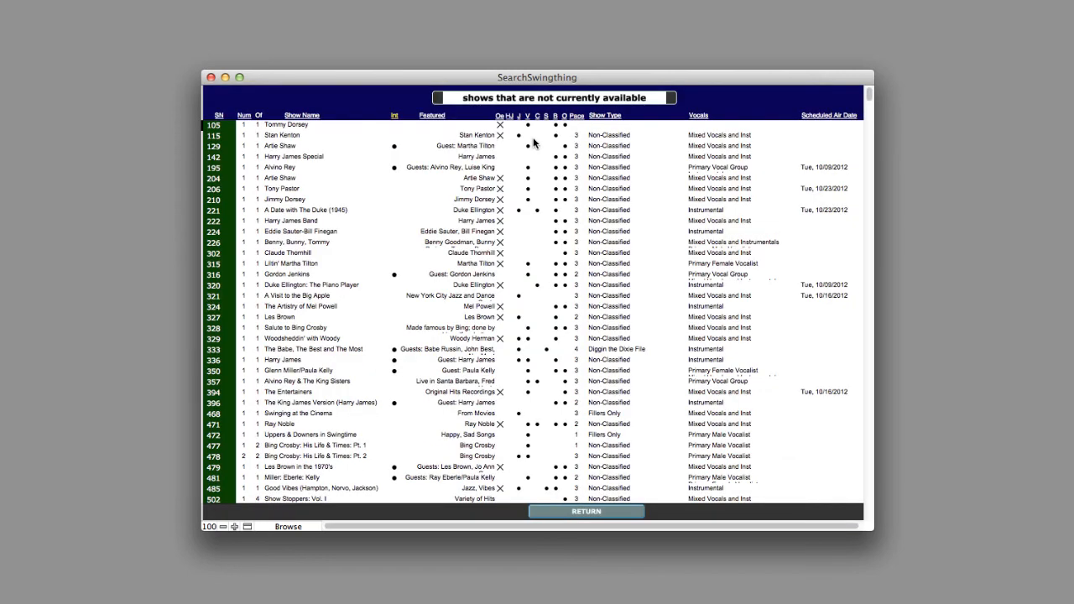
scroll(591, 225, down, 10)
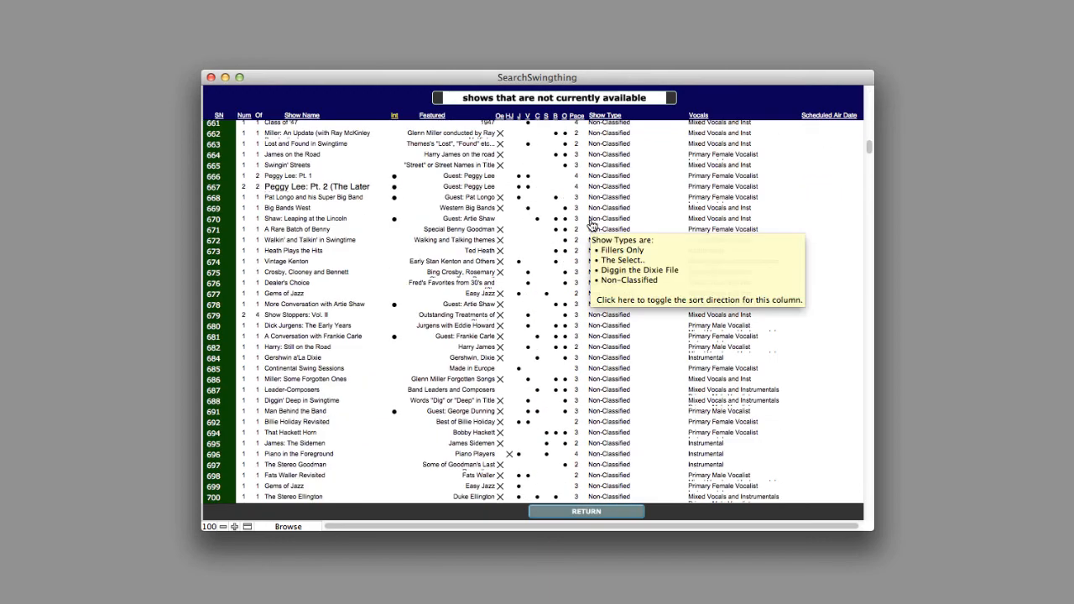
scroll(591, 224, down, 8)
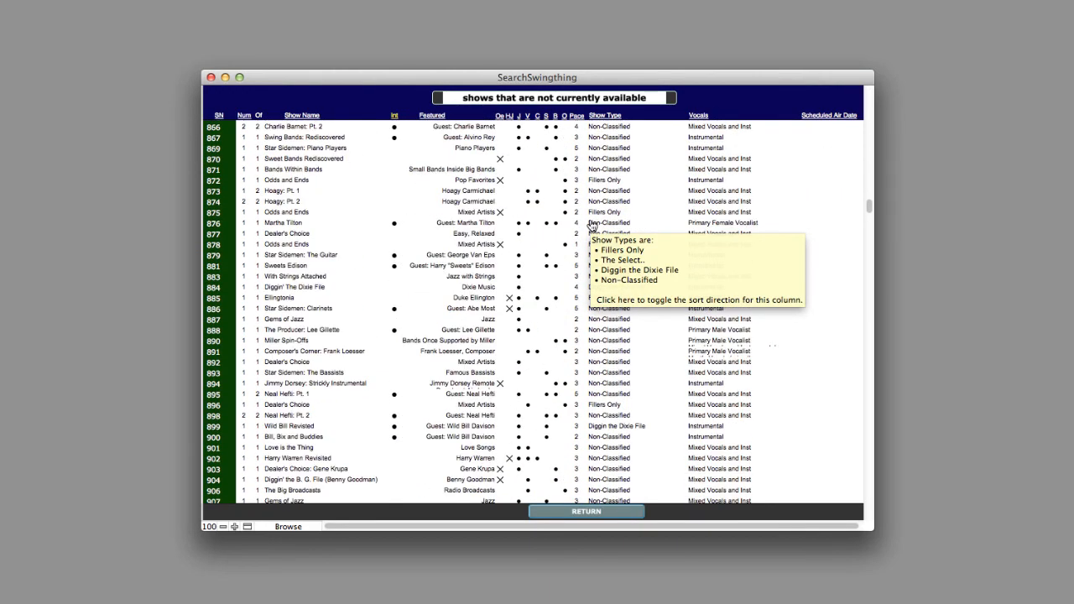
scroll(592, 224, up, 15)
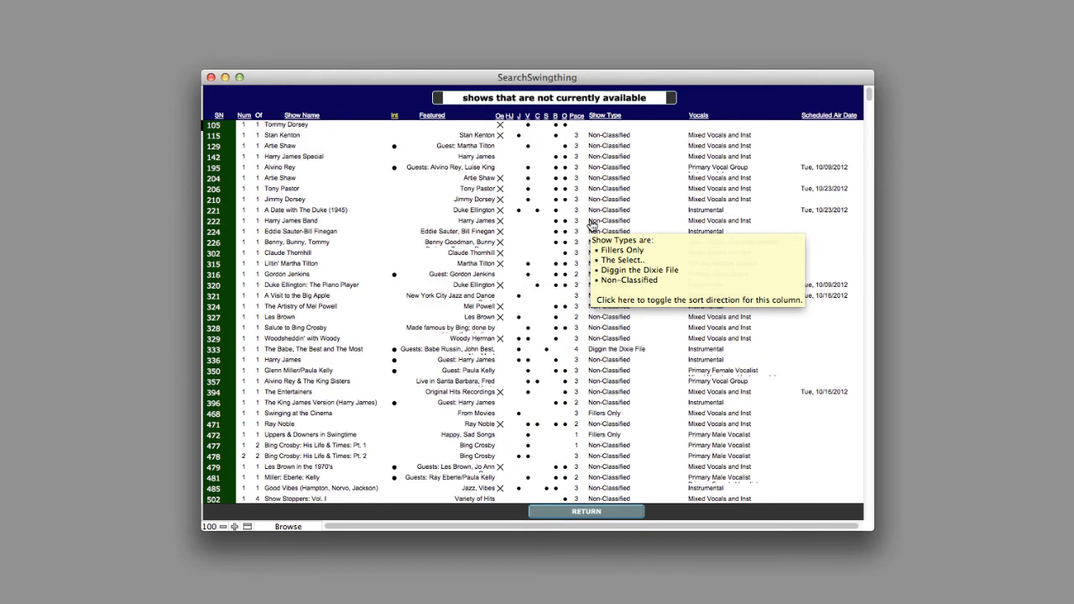
click(590, 220)
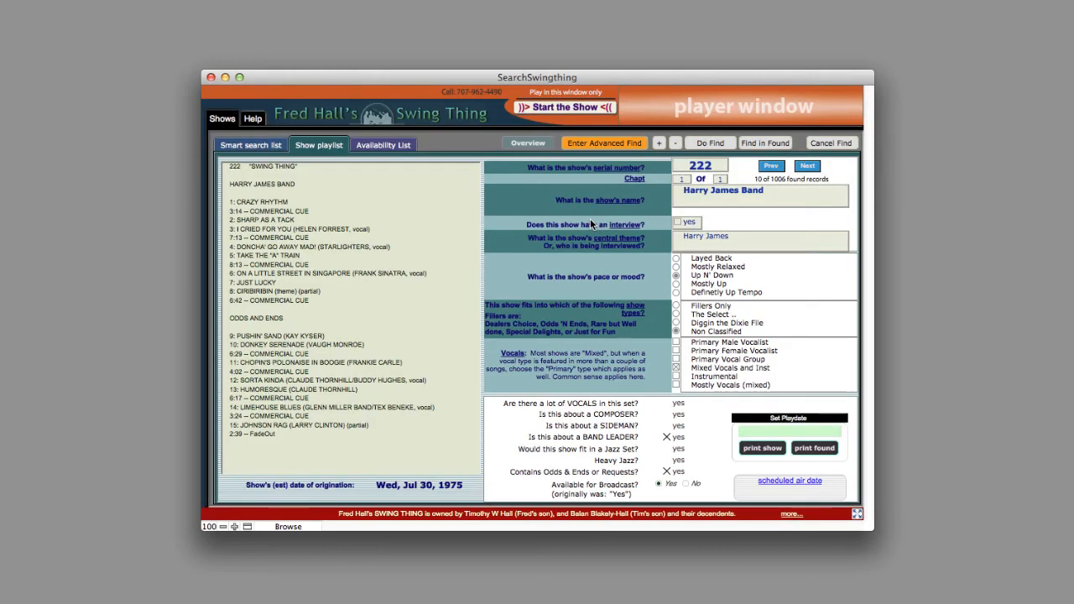
- Return to the shows overview, preview the song list of show 206, Tony Pastor, and open its playlist
click(525, 145)
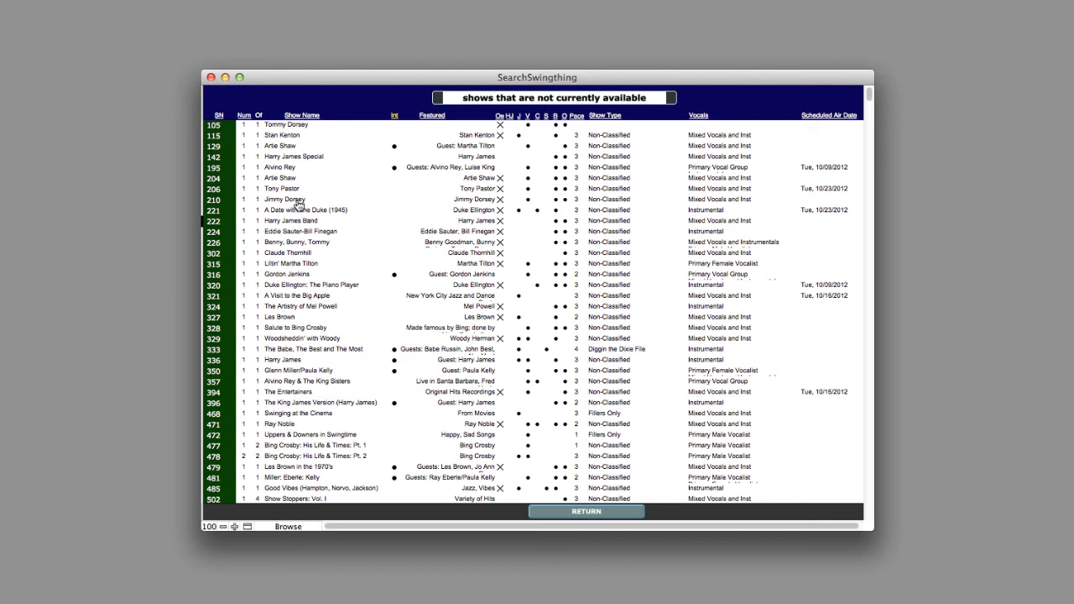
mouse_move(300, 193)
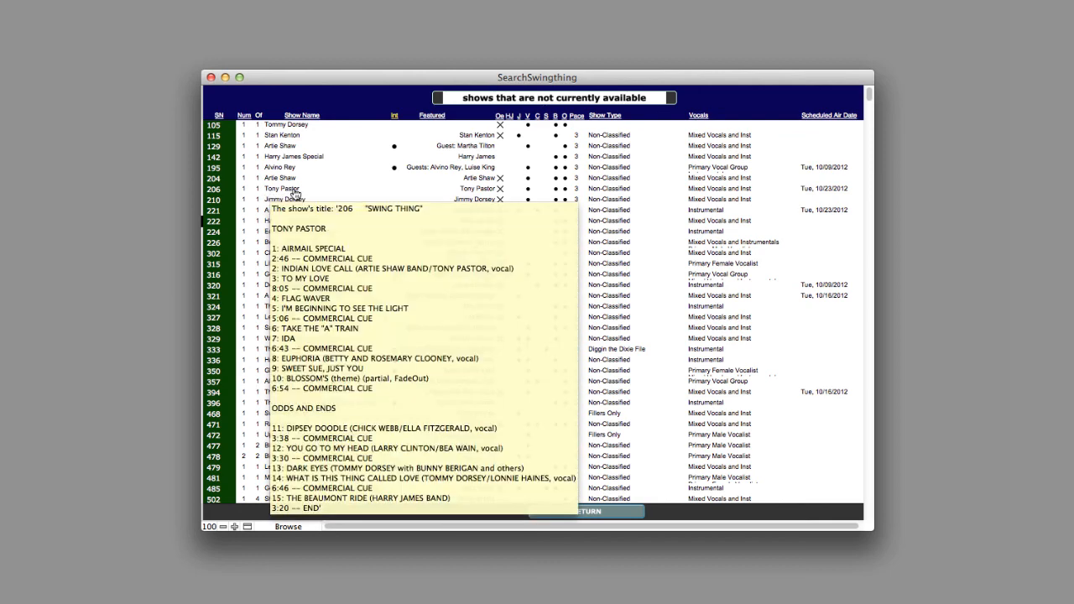
click(303, 193)
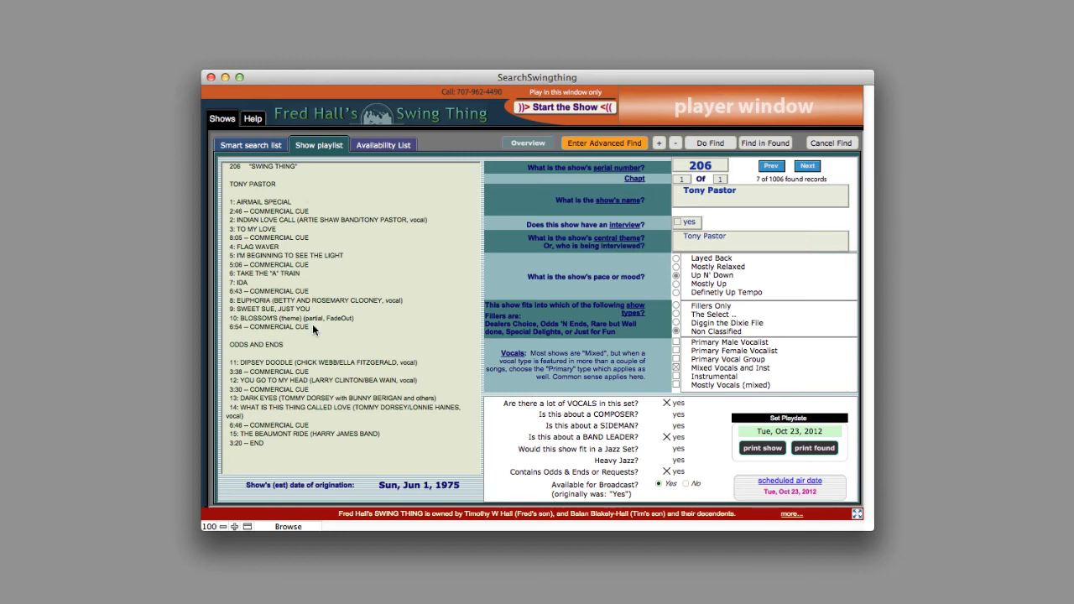
- Run a smart search for "artie shaw"
click(265, 147)
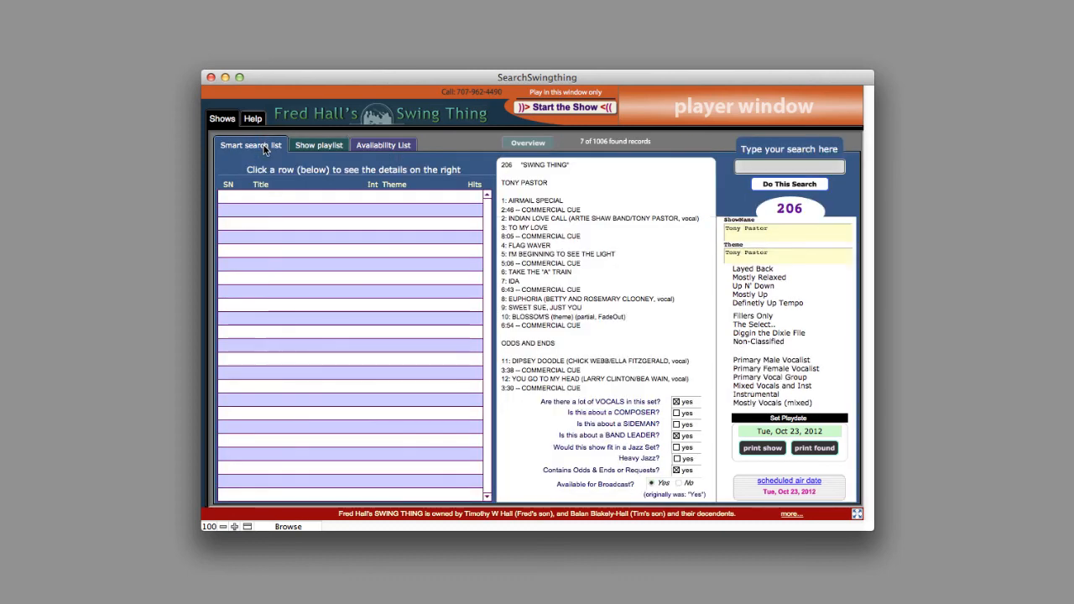
click(789, 169)
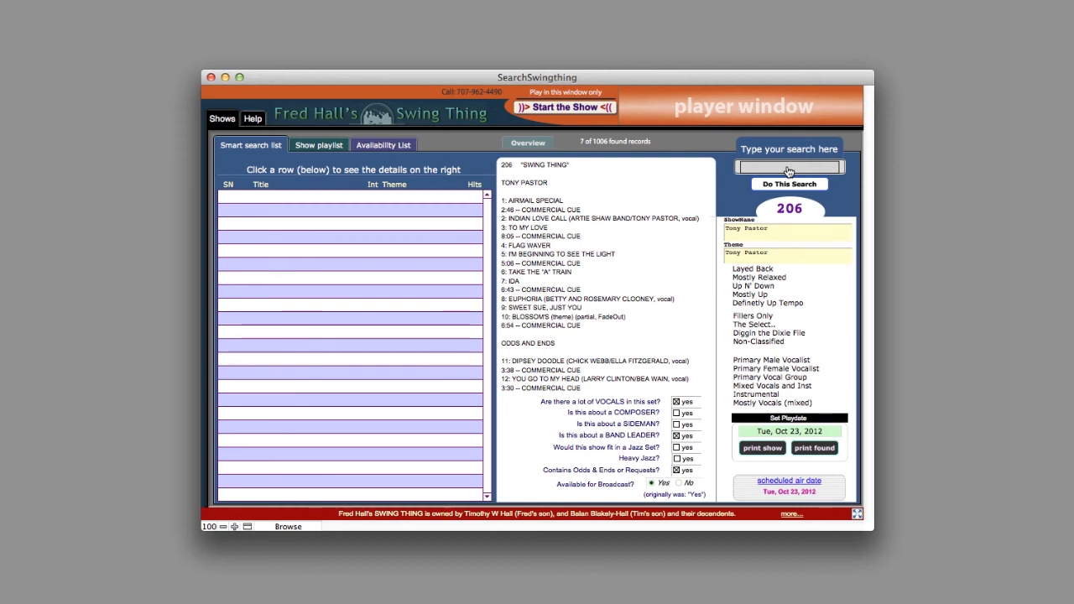
text(artie shaw)
key(Return)
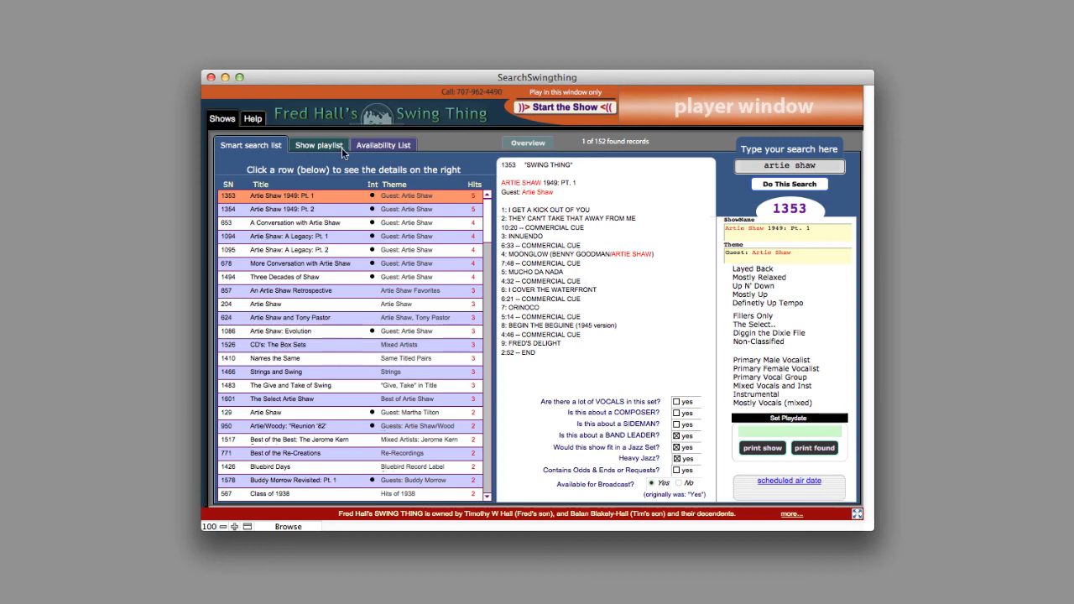
- View the overview of the "artie shaw" search results, sort it by the J column in both directions, and return to the search list
click(528, 144)
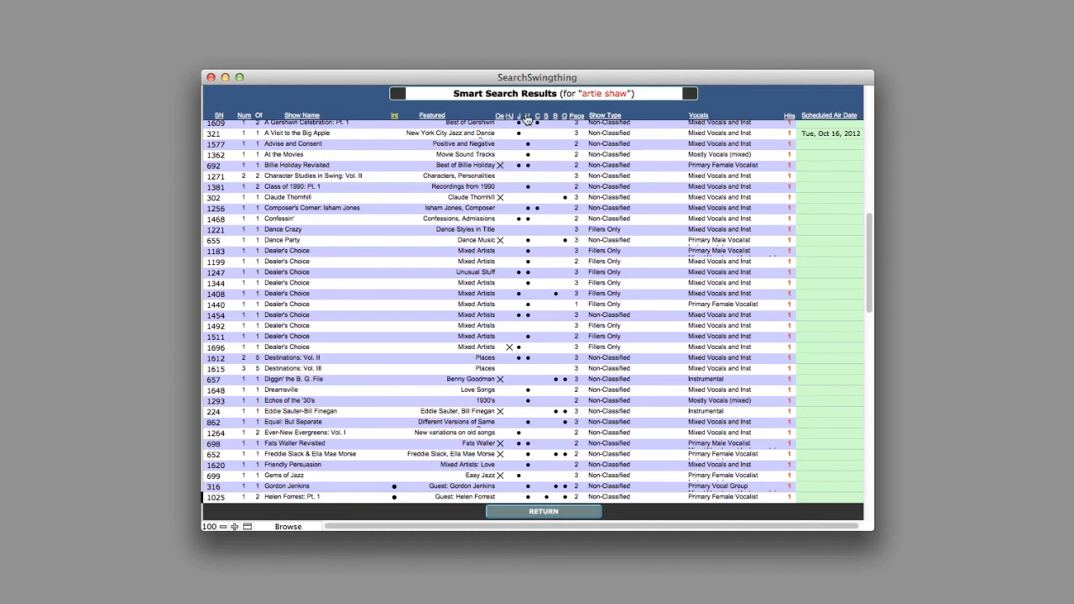
click(519, 118)
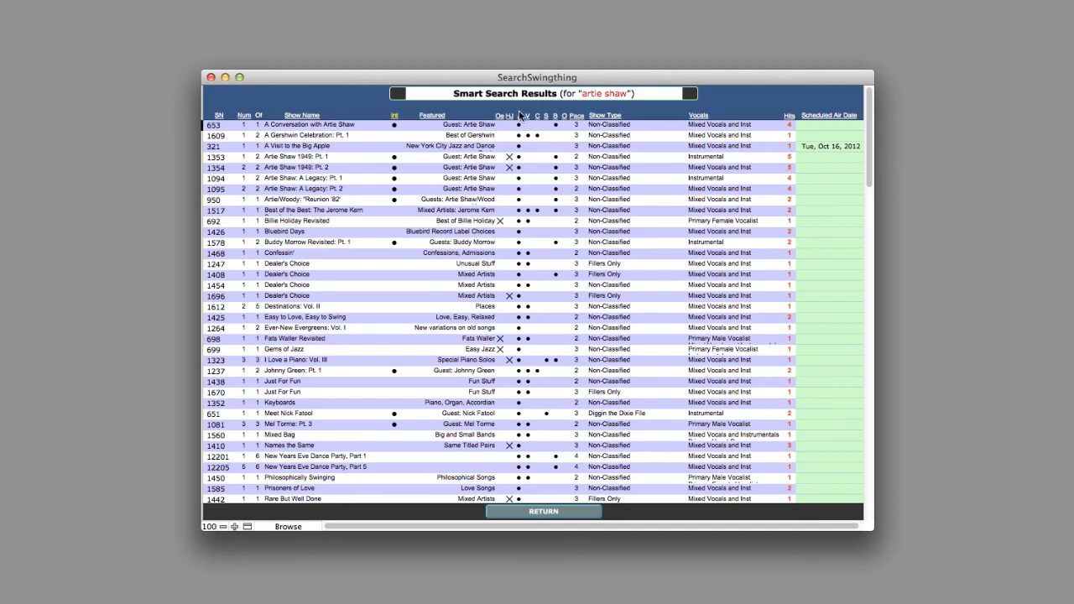
click(519, 119)
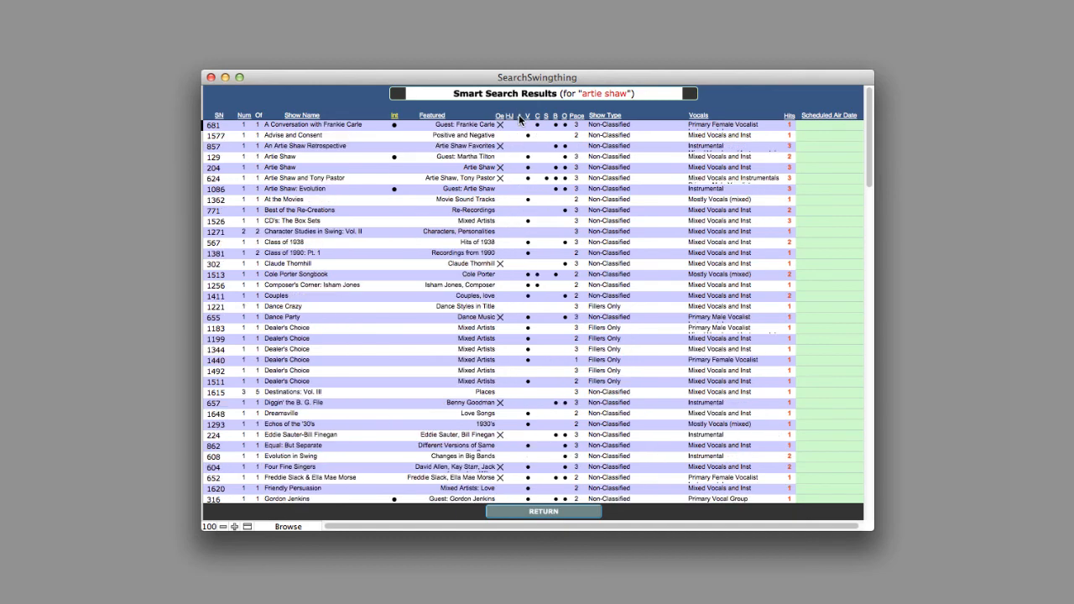
scroll(514, 231, down, 10)
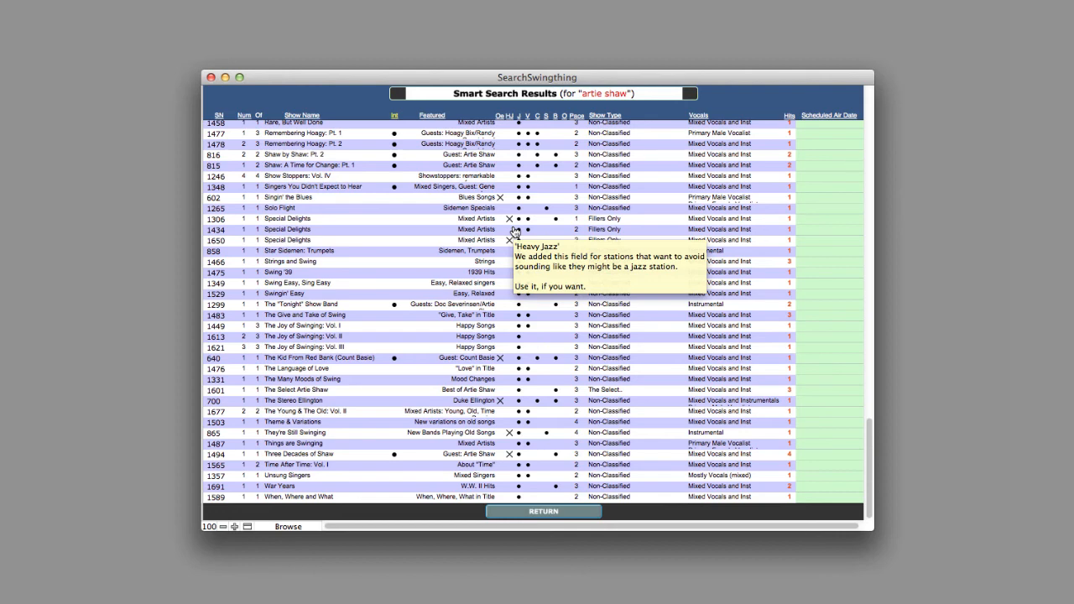
click(543, 512)
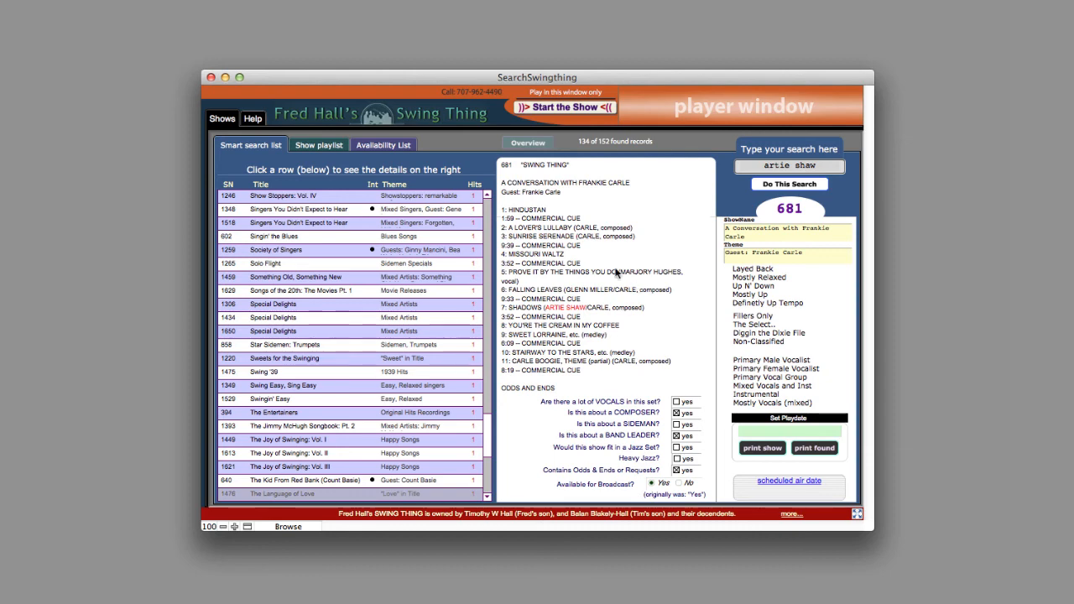
- Set the availability list to display all shows
click(387, 149)
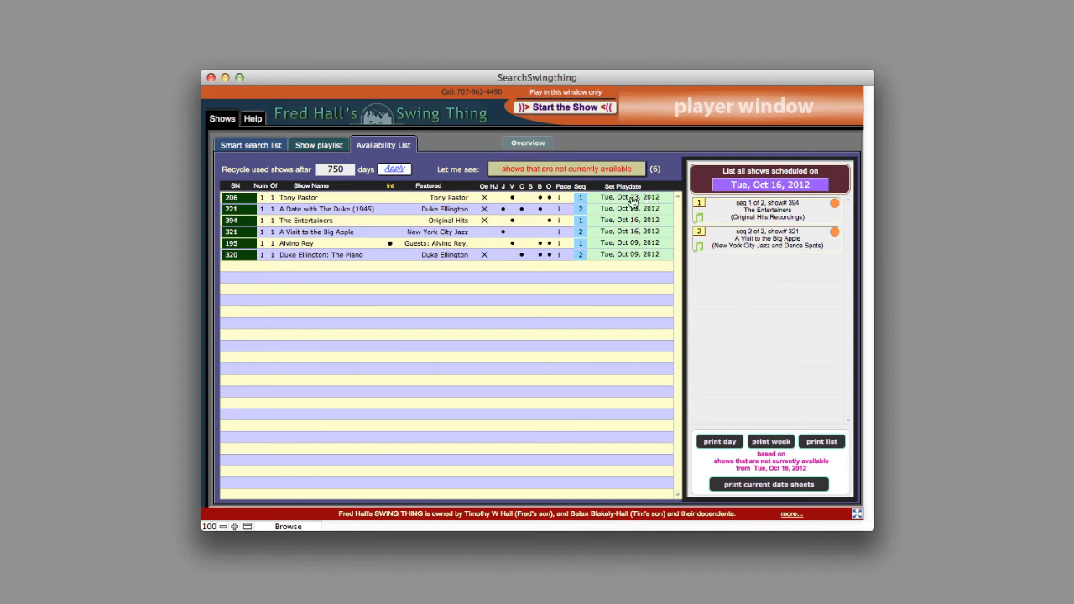
mouse_move(646, 203)
click(618, 170)
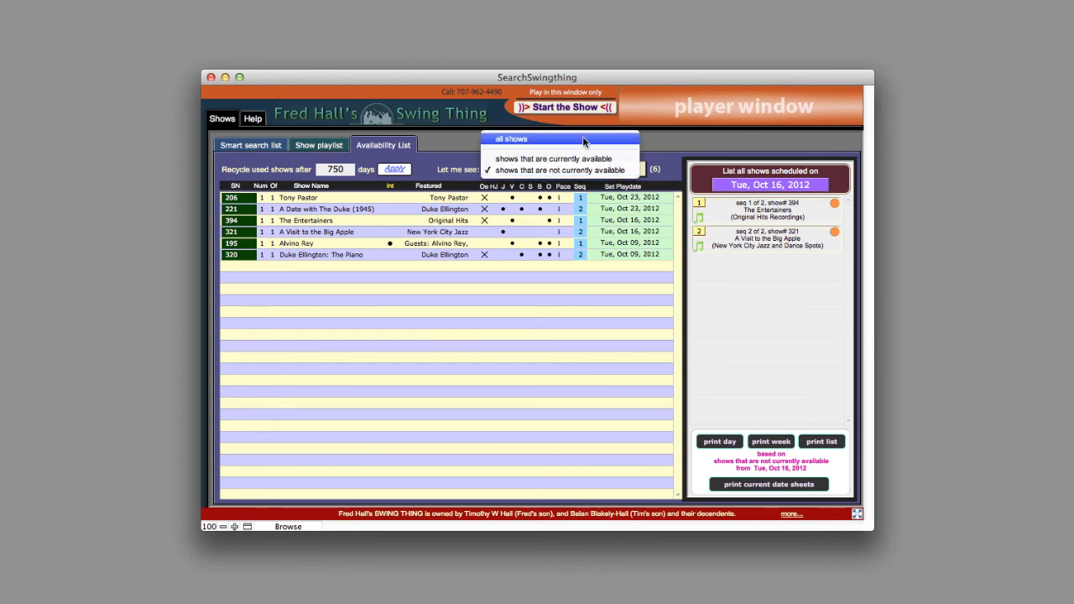
click(584, 140)
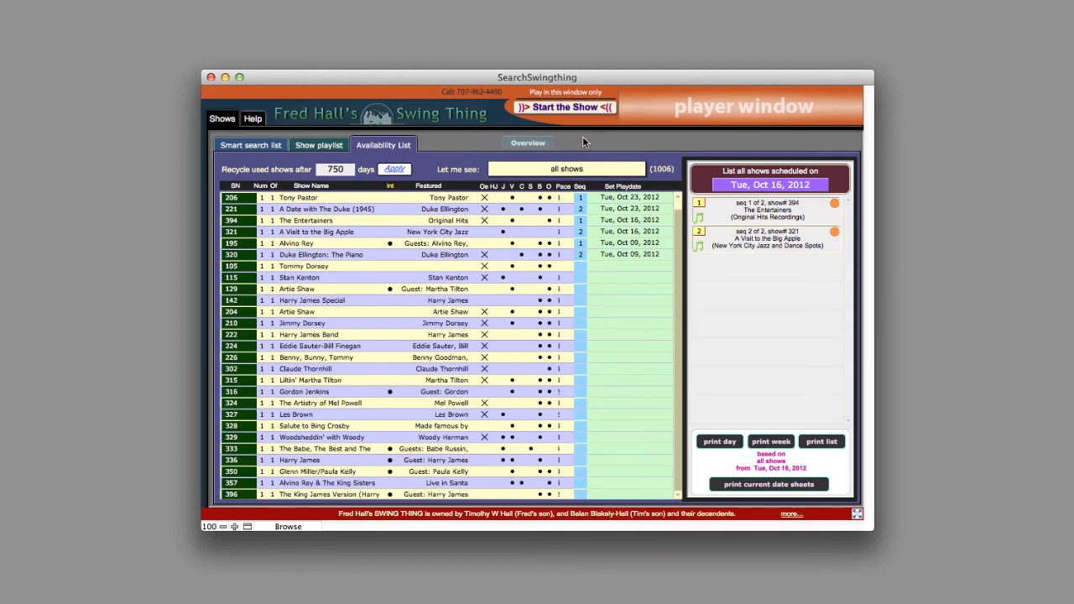
- Remove shows 321, A Visit to the Big Apple, and 394, The Entertainers, from the Tue, Oct 16, 2012 schedule
click(767, 245)
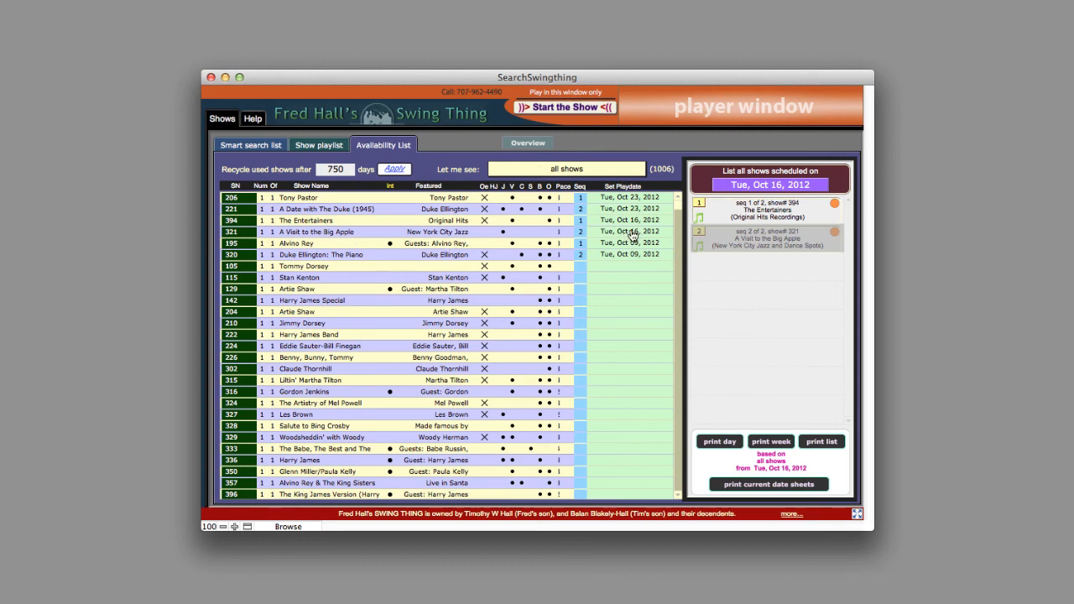
mouse_move(626, 235)
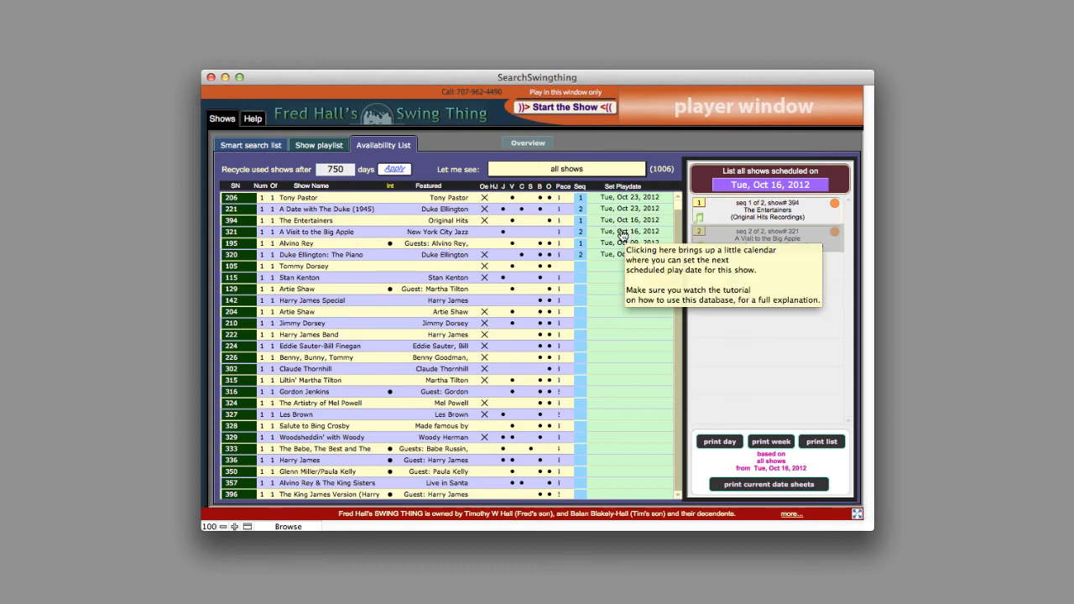
click(835, 235)
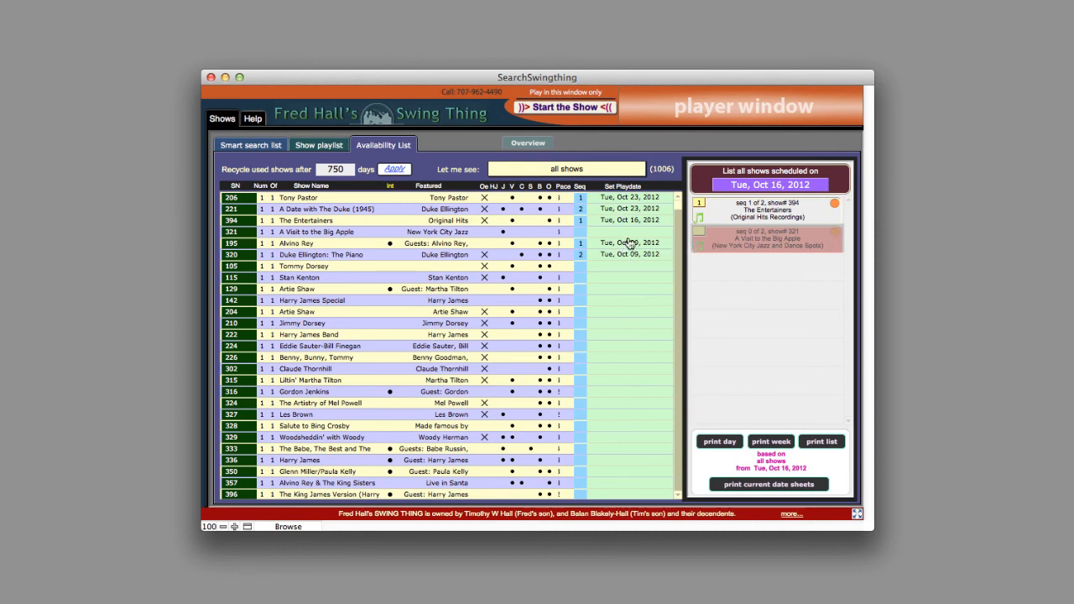
click(834, 204)
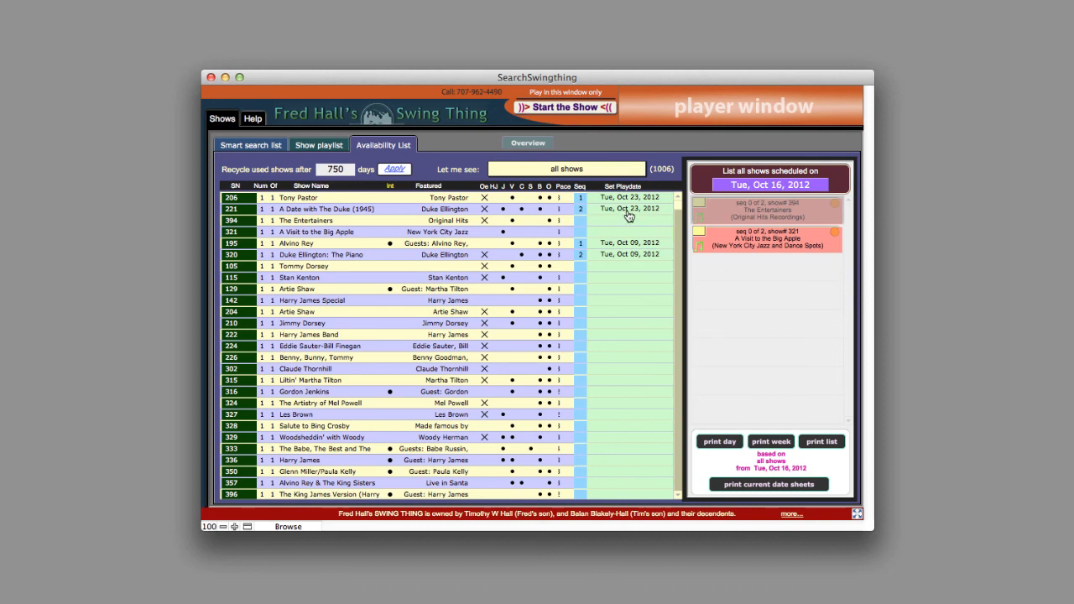
- Clear the play date of show 221, A Date with The Duke (1945), by restoring the show's availability
mouse_move(628, 217)
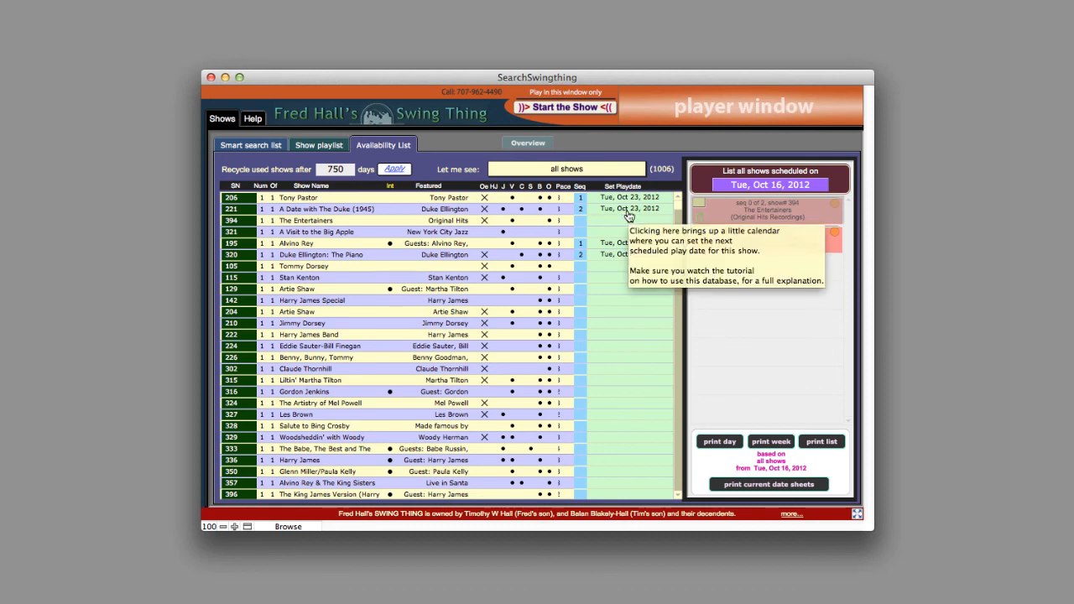
click(628, 216)
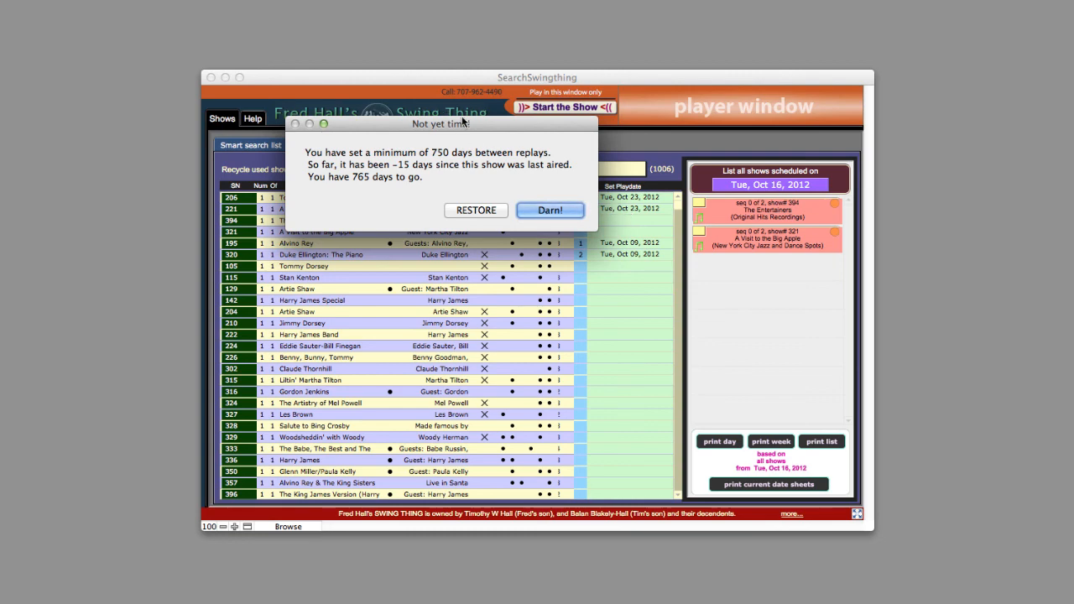
drag(504, 123, 491, 194)
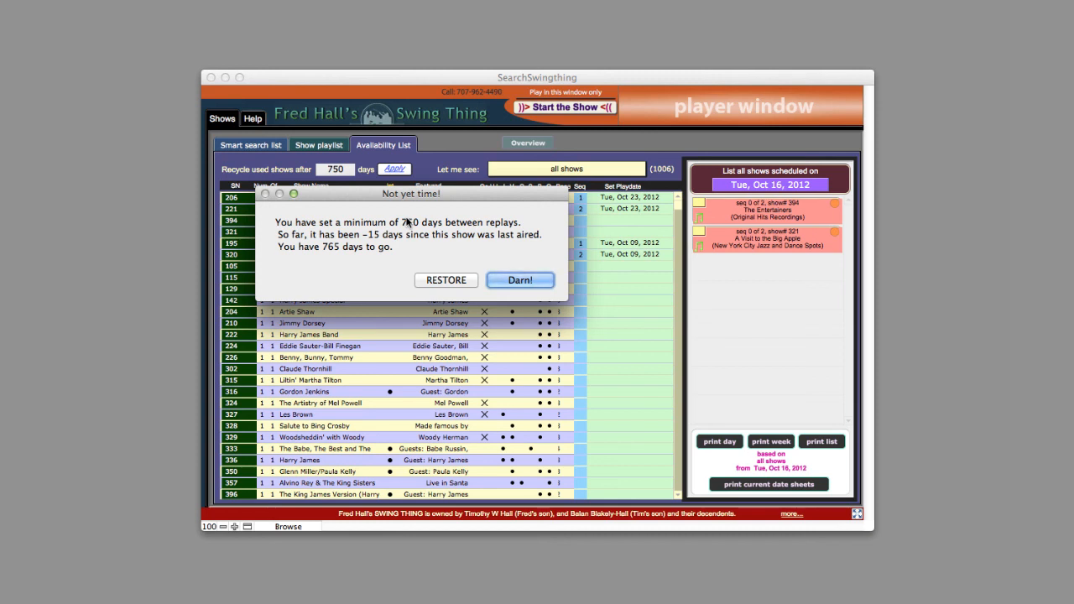
click(446, 280)
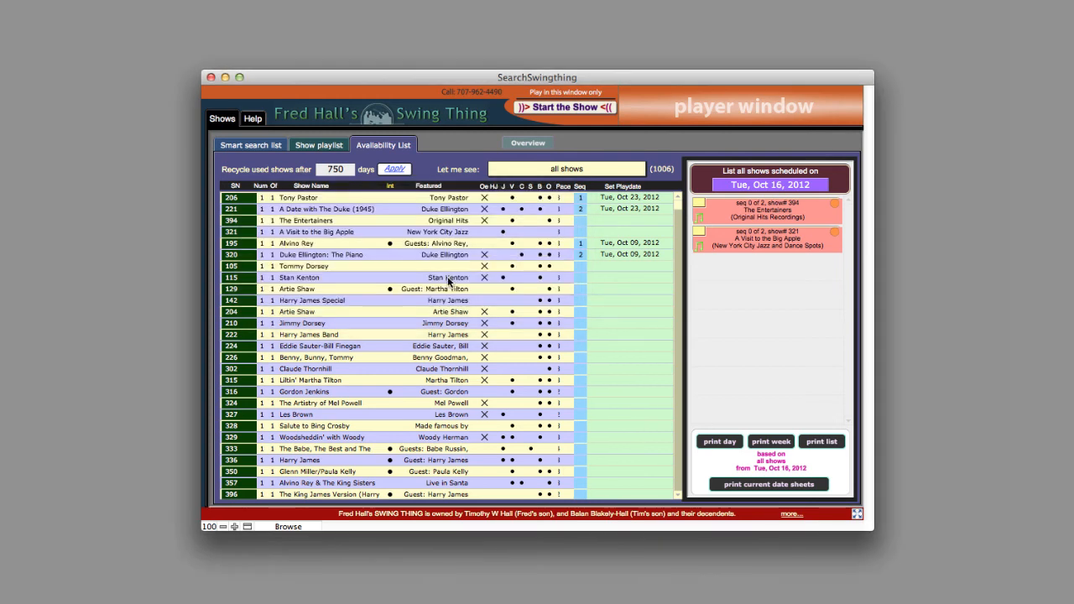
- Schedule show 221, A Date with The Duke (1945), for Tue, Oct 30, 2012, and restore it to clear that date
click(629, 216)
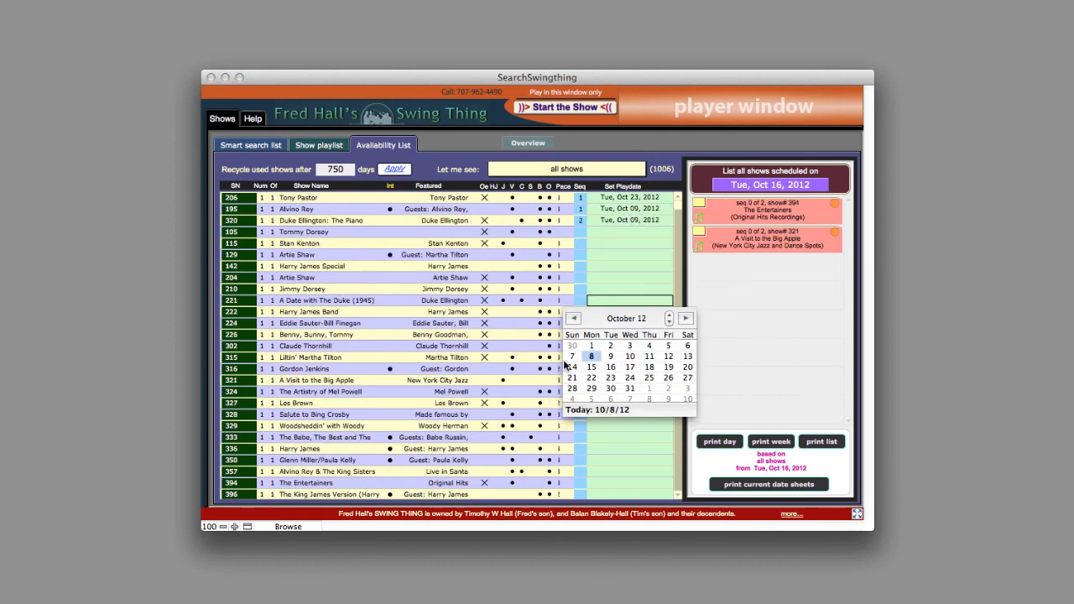
click(611, 390)
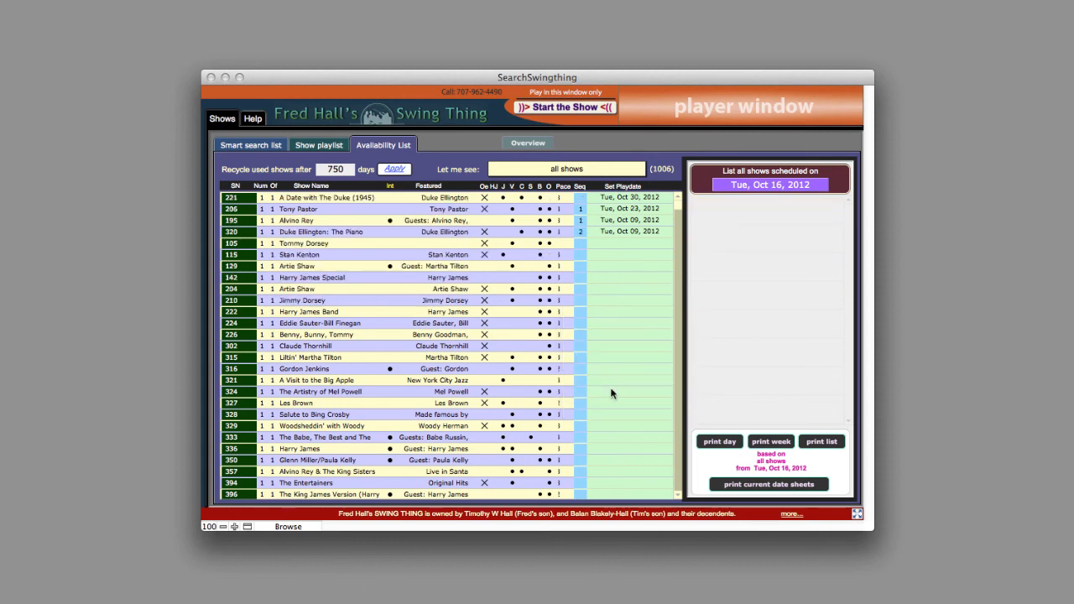
click(636, 198)
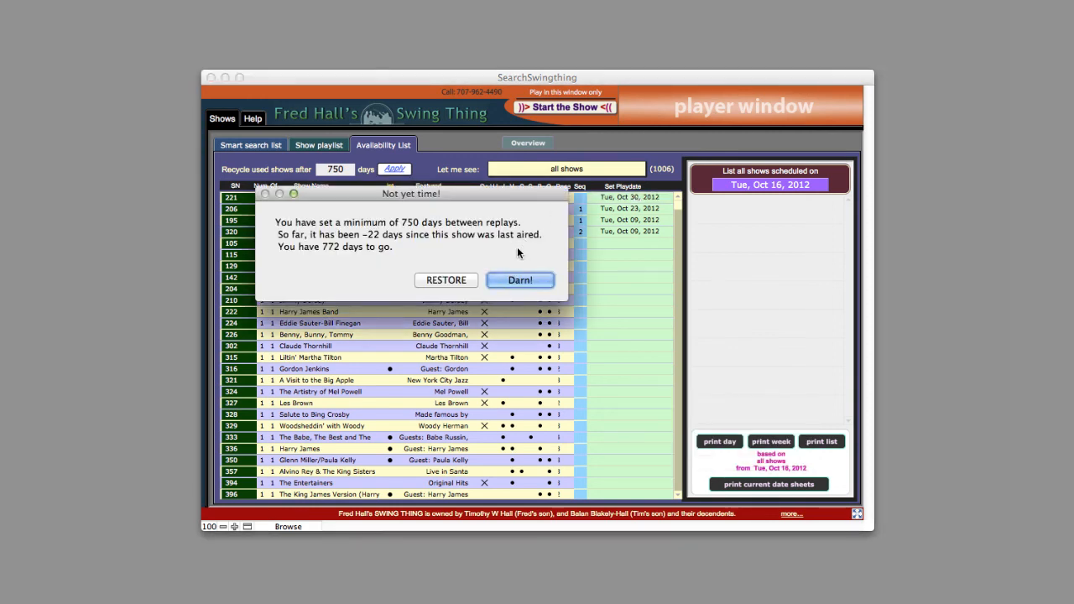
click(446, 282)
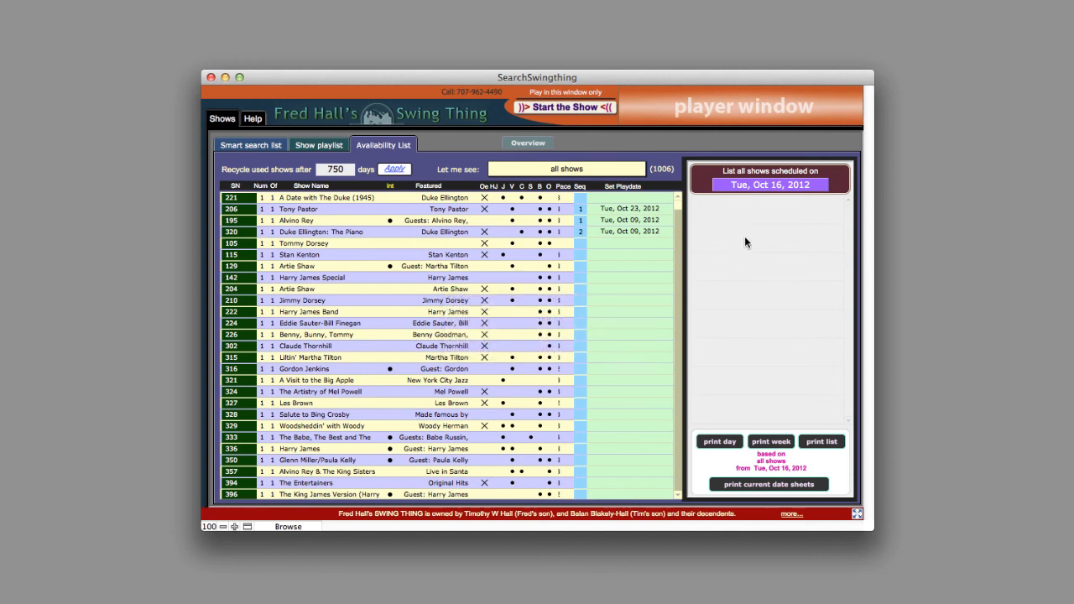
- List the shows scheduled on Tue, Oct 23, 2012 and remove show 206, Tony Pastor, from that day's schedule
click(766, 186)
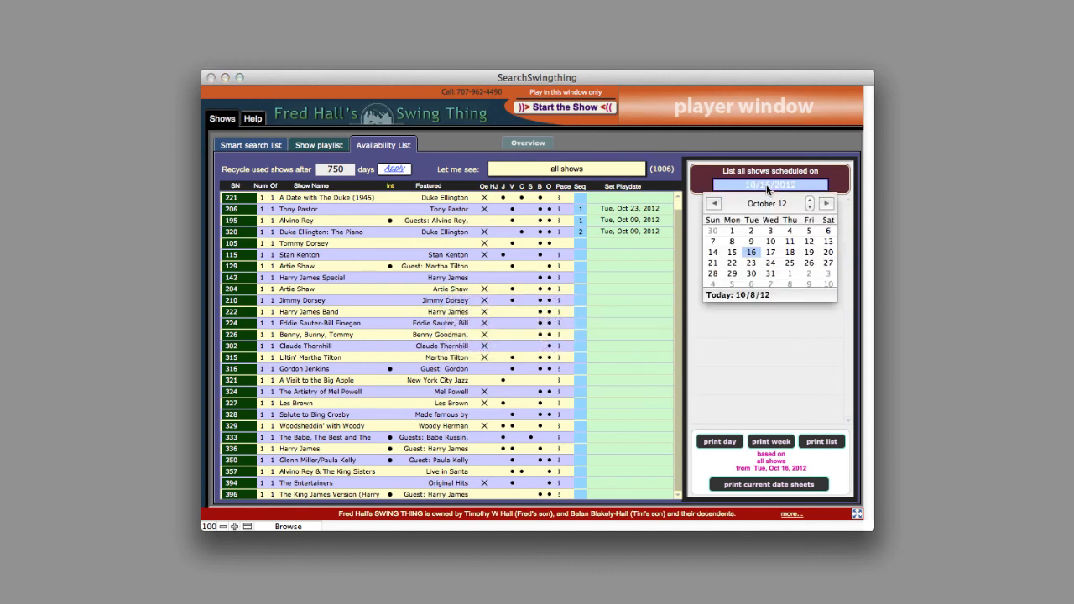
click(751, 264)
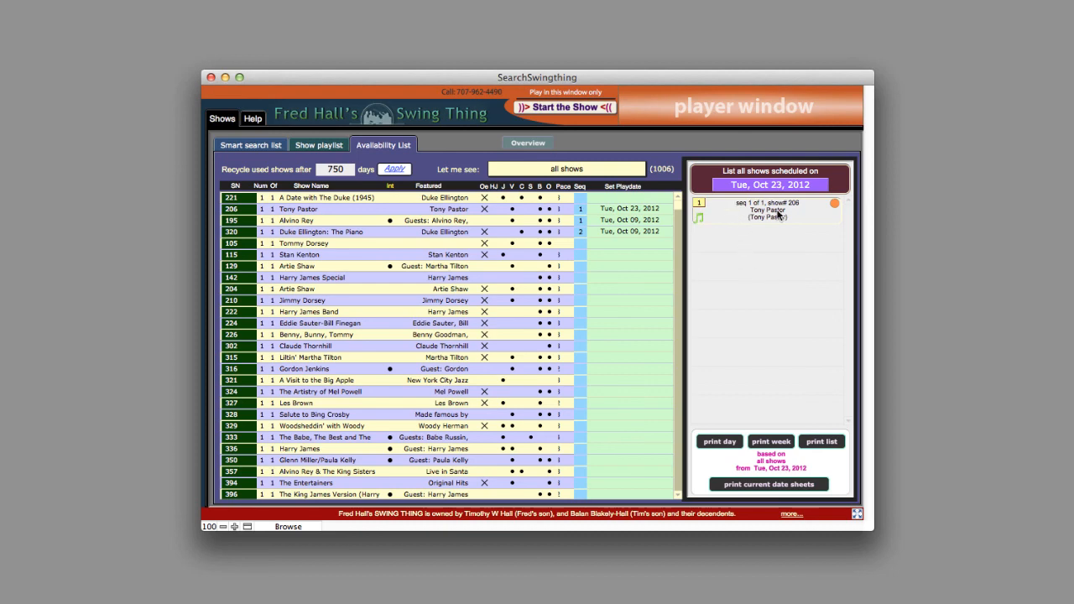
mouse_move(796, 214)
click(836, 205)
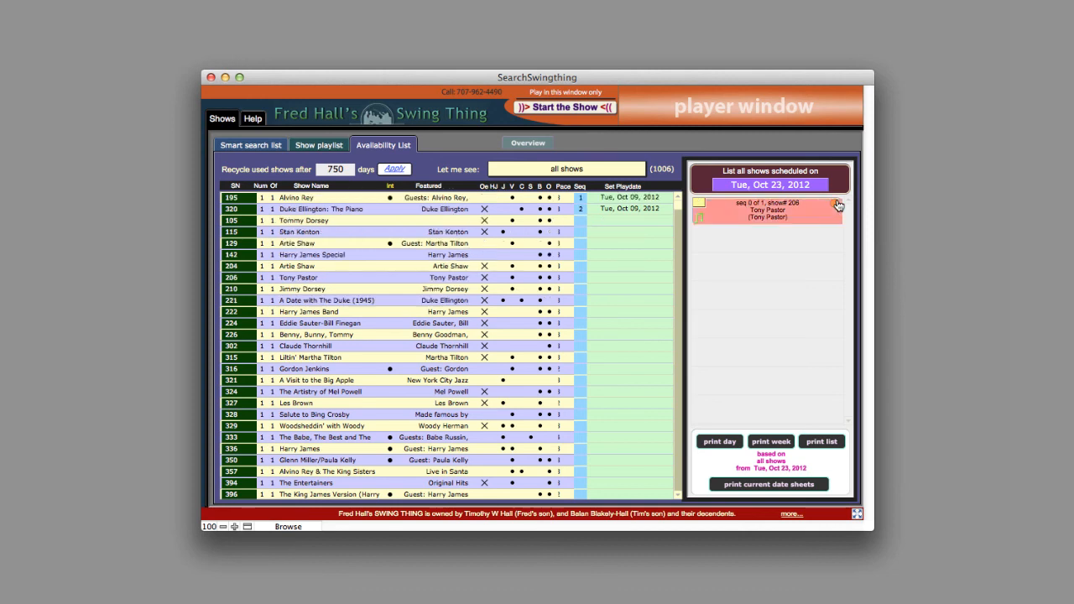
- Clear the Tue, Oct 09, 2012 play dates of shows 195, Alvino Rey, and 320, Duke Ellington: The Piano, by restoring both
click(634, 204)
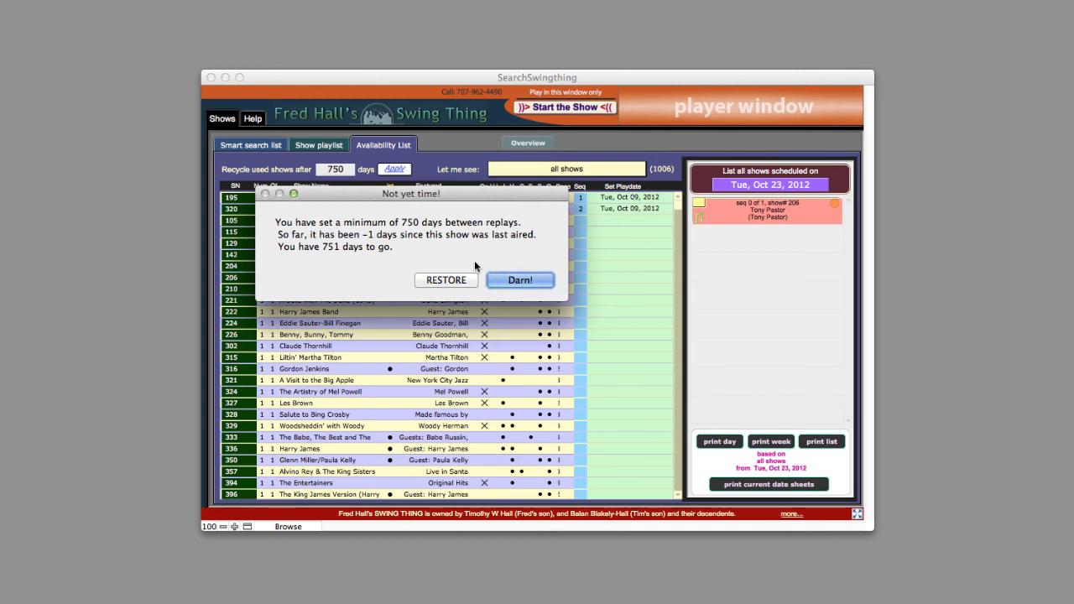
click(465, 280)
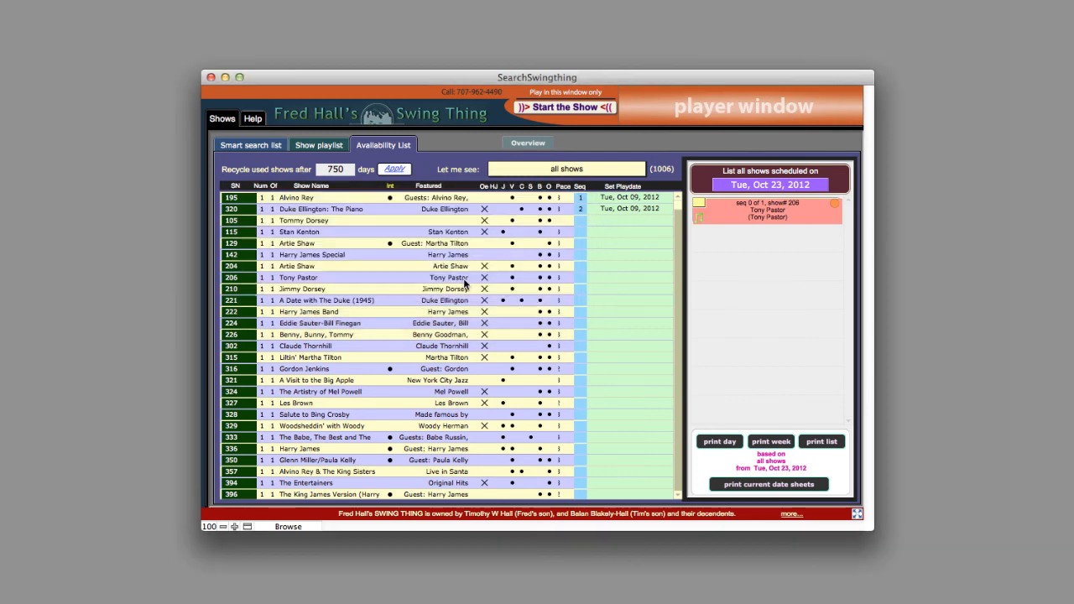
click(639, 210)
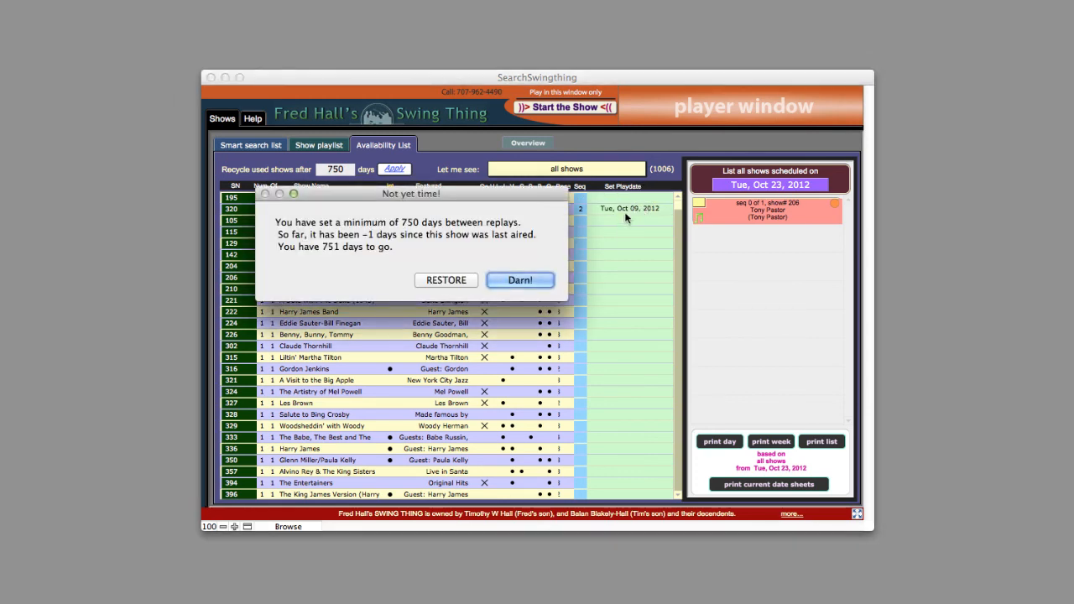
click(447, 281)
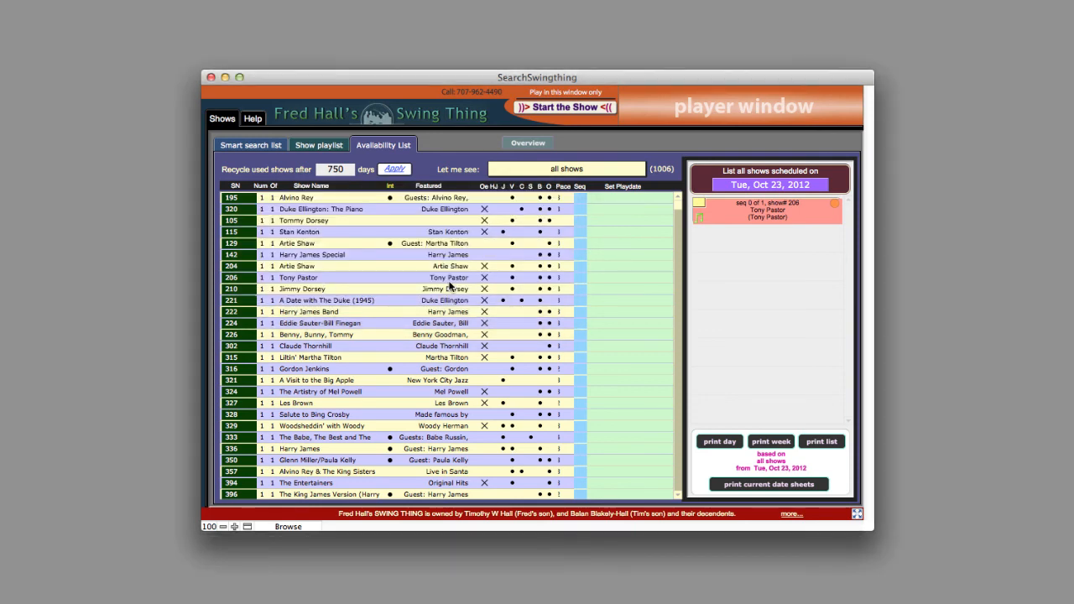
- Filter the availability list to the shows that are not currently available
click(586, 176)
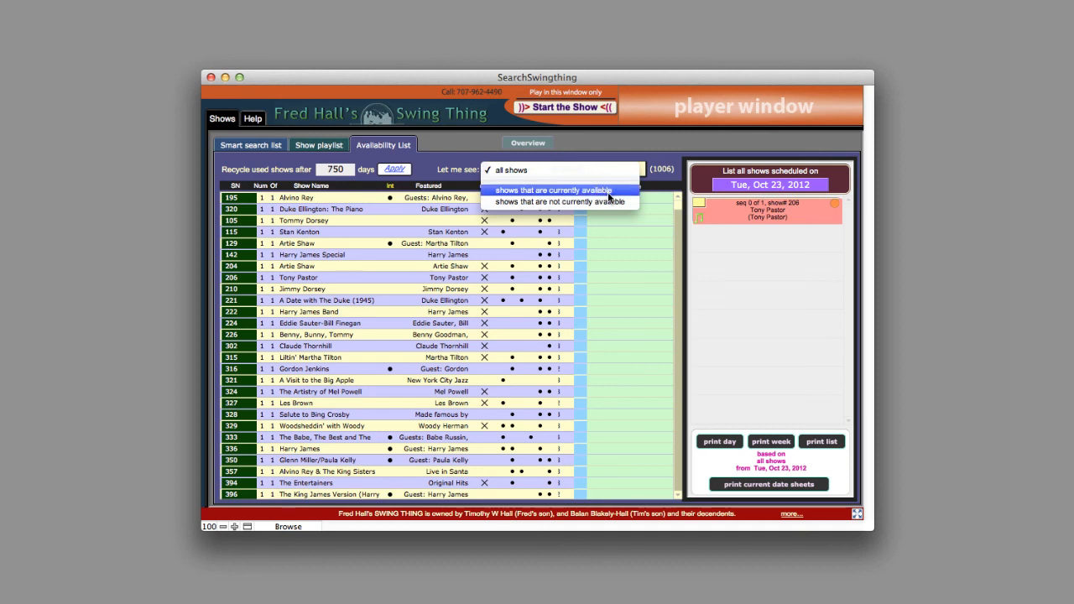
click(612, 202)
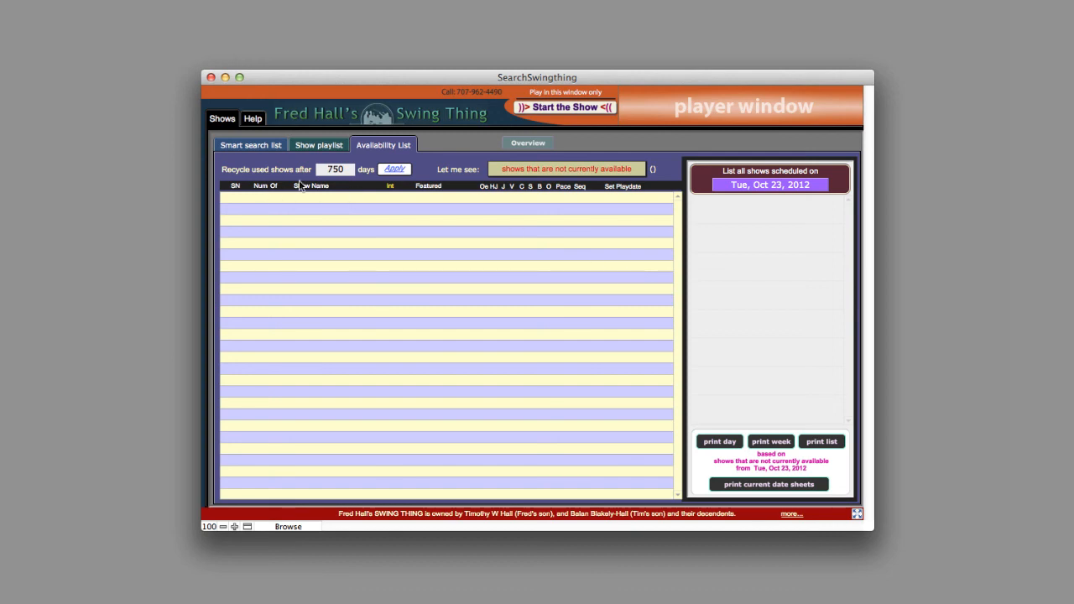
- Set the recycle period for used shows to 350 days, apply it, and switch the availability list to all shows
click(340, 168)
text(350)
click(394, 170)
click(579, 170)
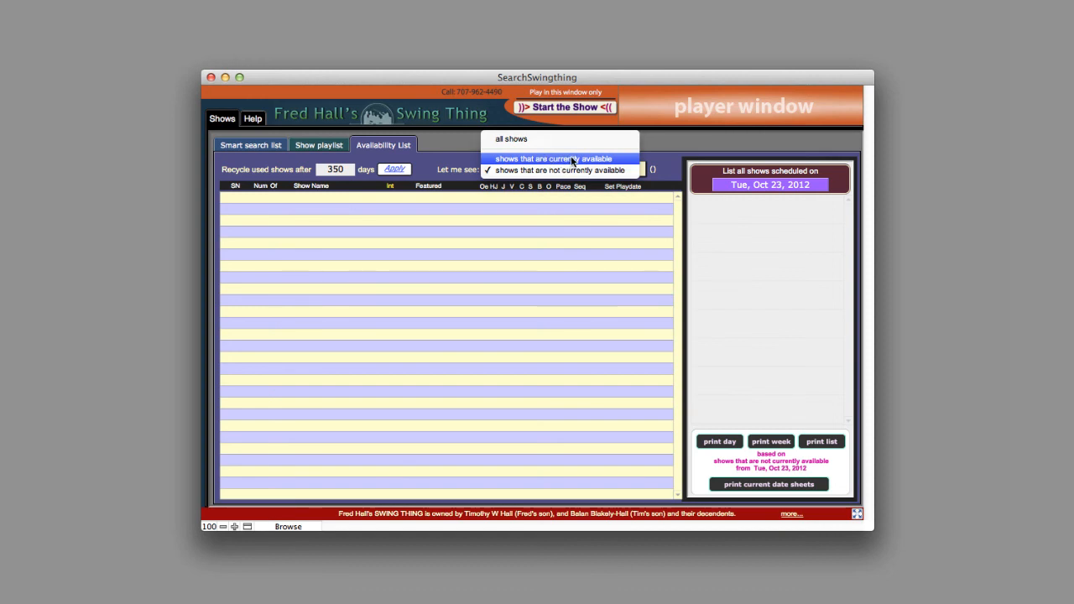
click(521, 141)
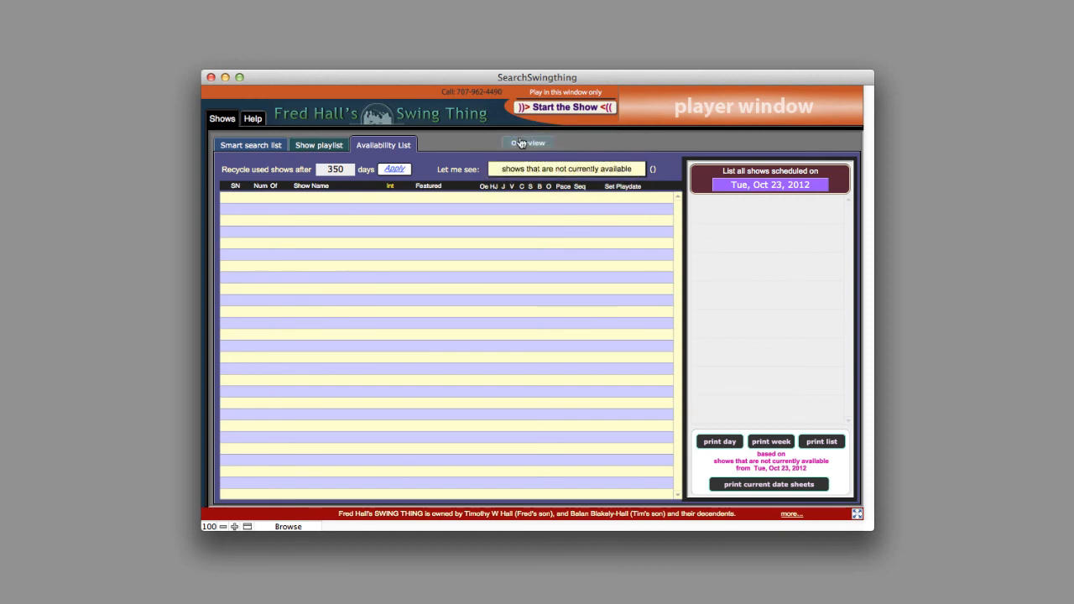